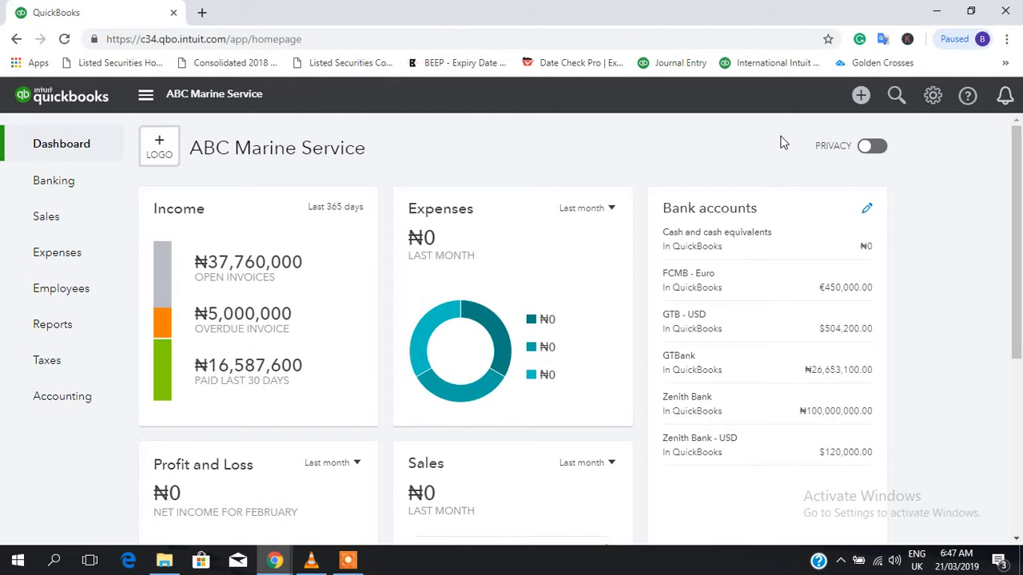
# Review the advanced company settings, from accounting and chart of accounts options through currency and other preferences.
pyautogui.click(932, 98)
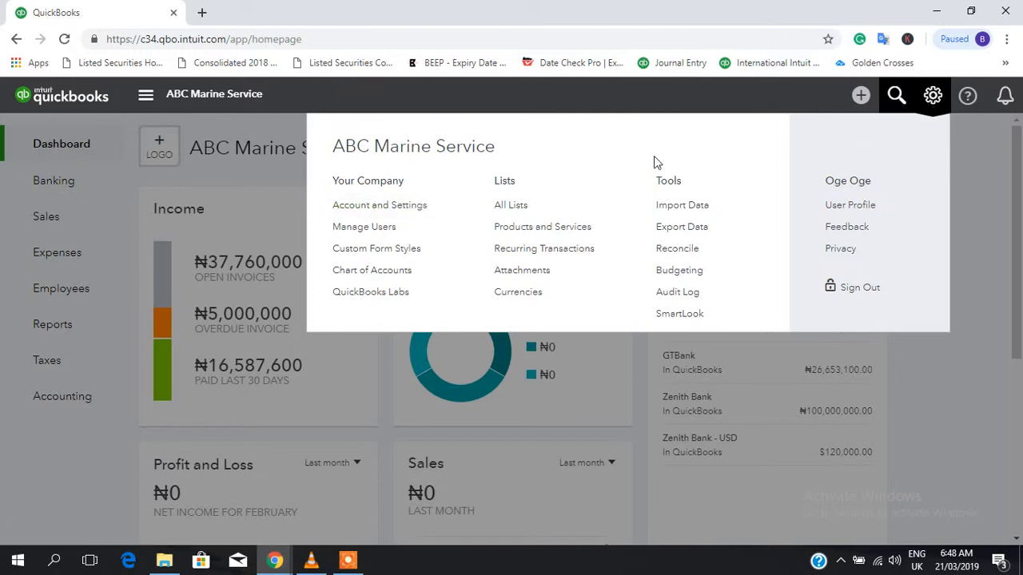
pyautogui.click(369, 210)
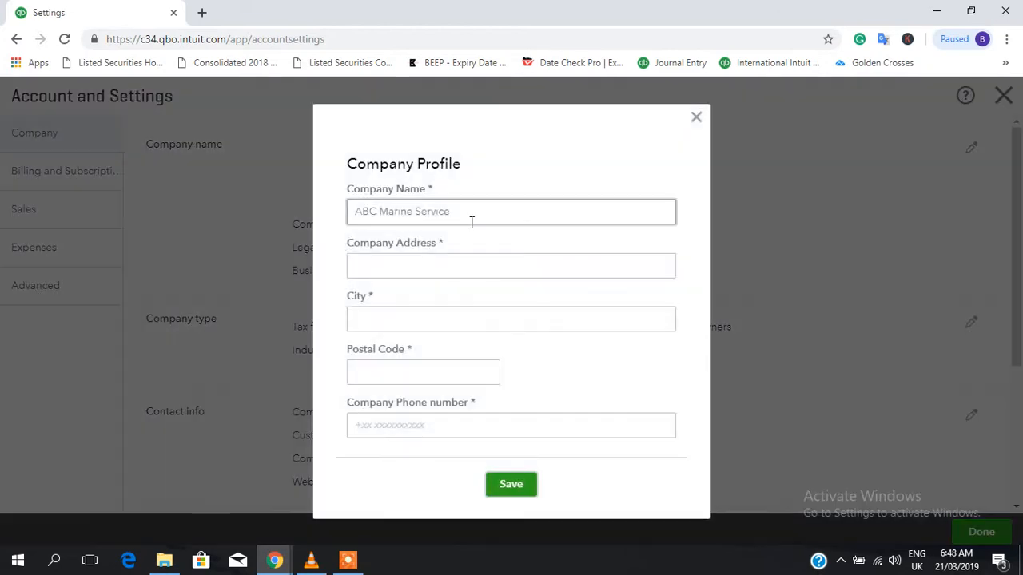
pyautogui.click(696, 120)
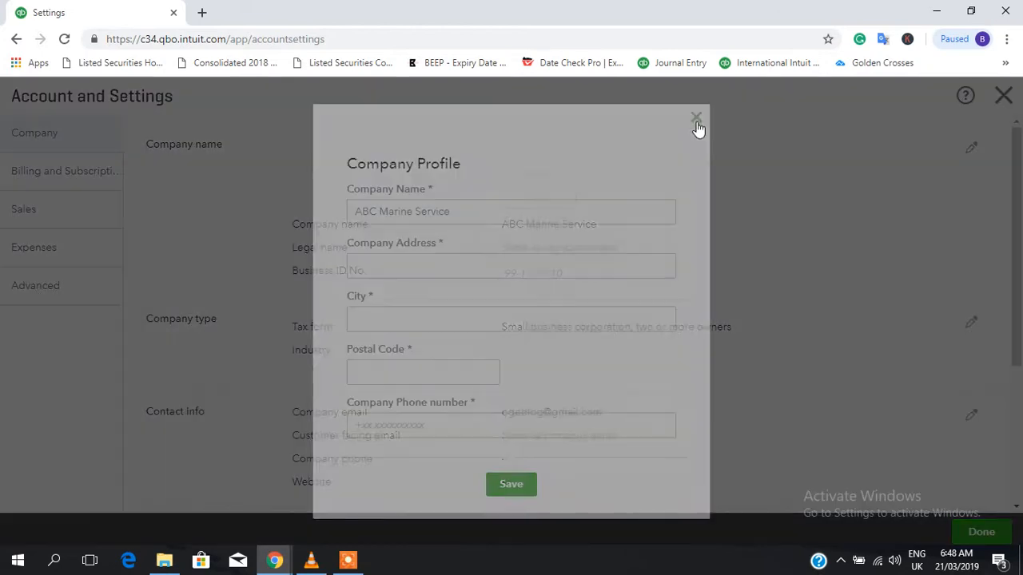
pyautogui.click(35, 286)
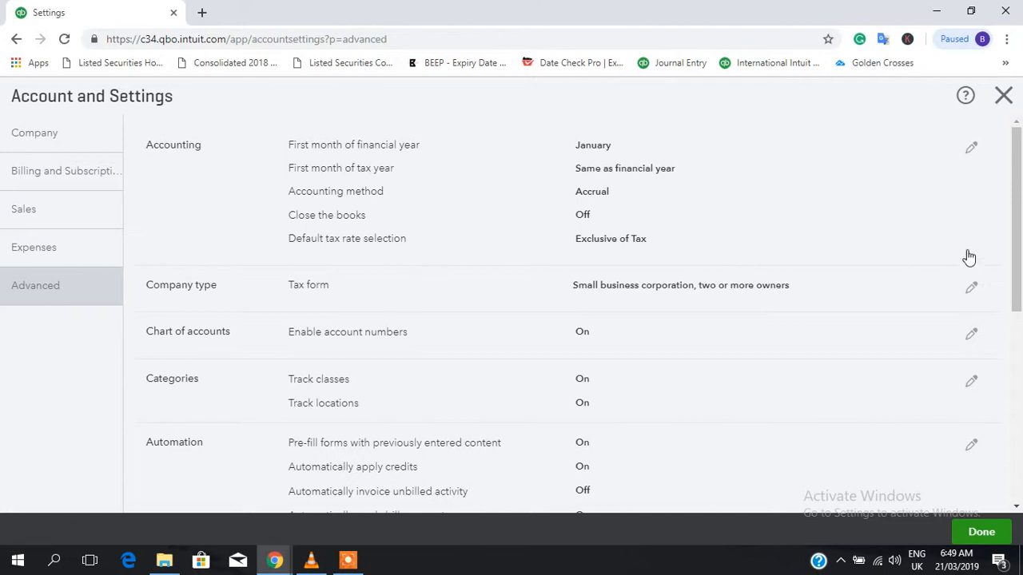
pyautogui.moveTo(1016, 233); pyautogui.dragTo(1017, 251)
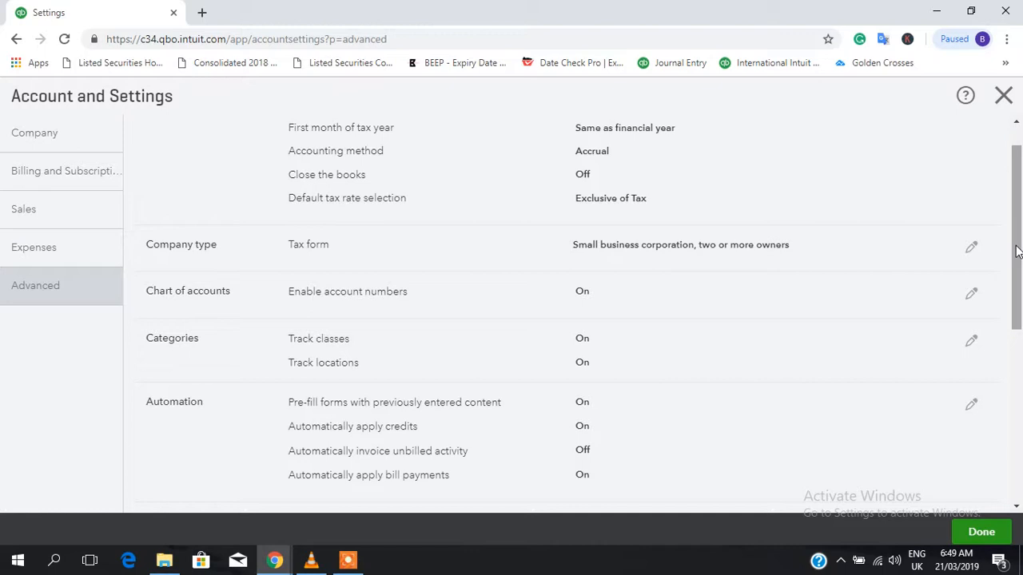
pyautogui.moveTo(1016, 251); pyautogui.dragTo(1018, 380)
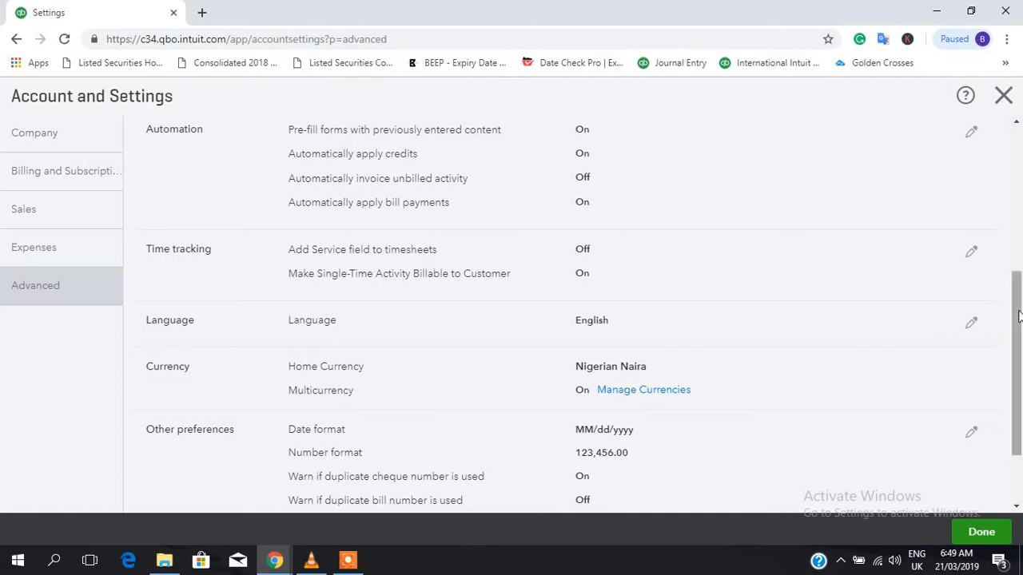
pyautogui.moveTo(1019, 317); pyautogui.dragTo(1011, 126)
pyautogui.click(1004, 97)
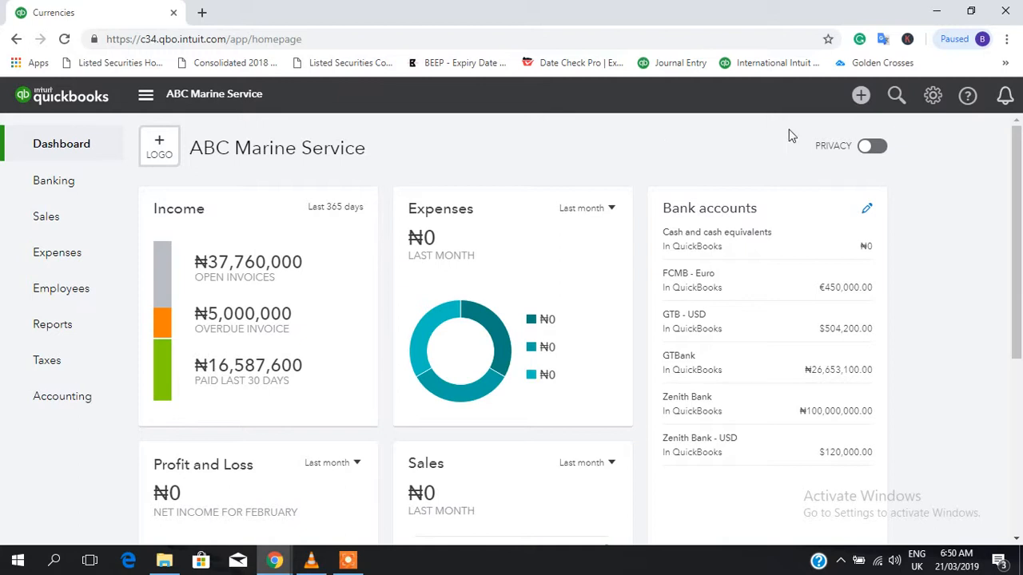
# Open the company's chart of accounts.
pyautogui.click(933, 98)
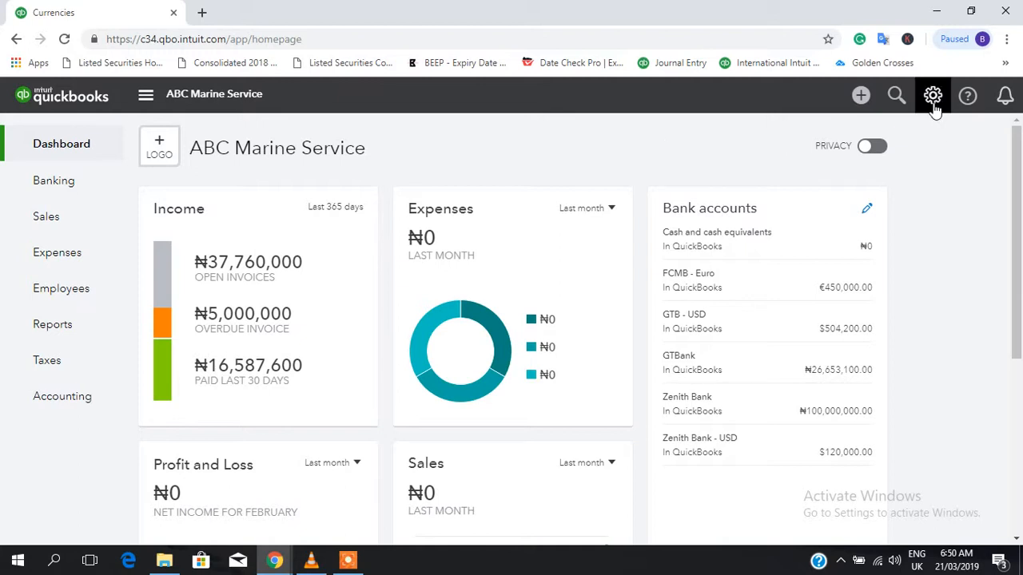
pyautogui.click(932, 105)
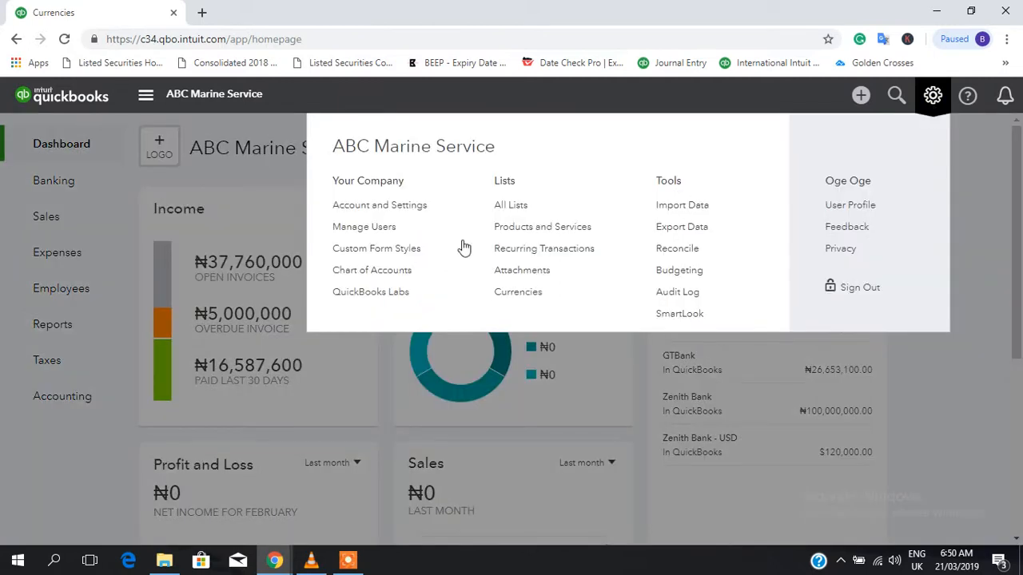
pyautogui.click(374, 274)
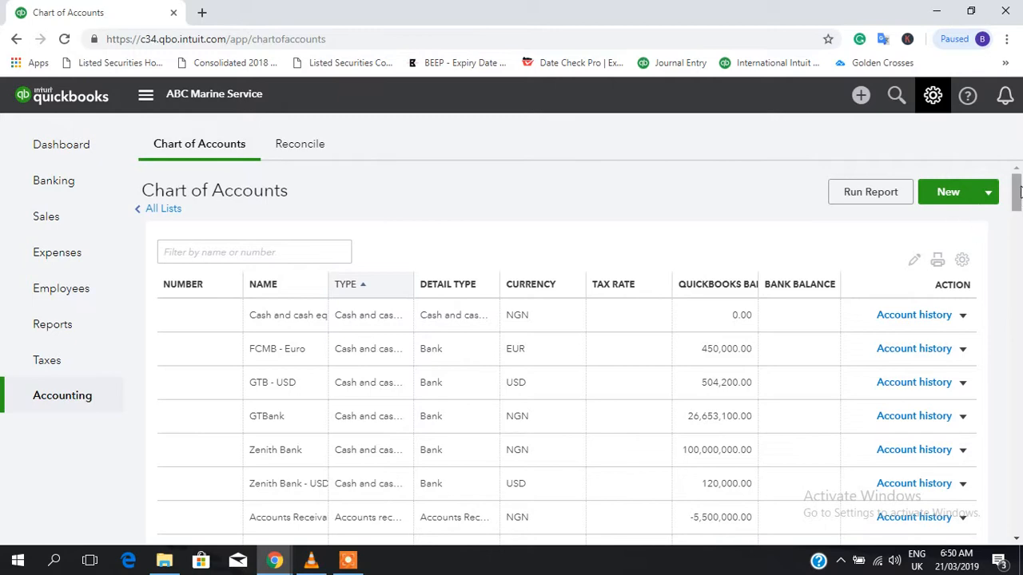
pyautogui.scroll(-1, 1017, 188)
pyautogui.scroll(1, 1016, 189)
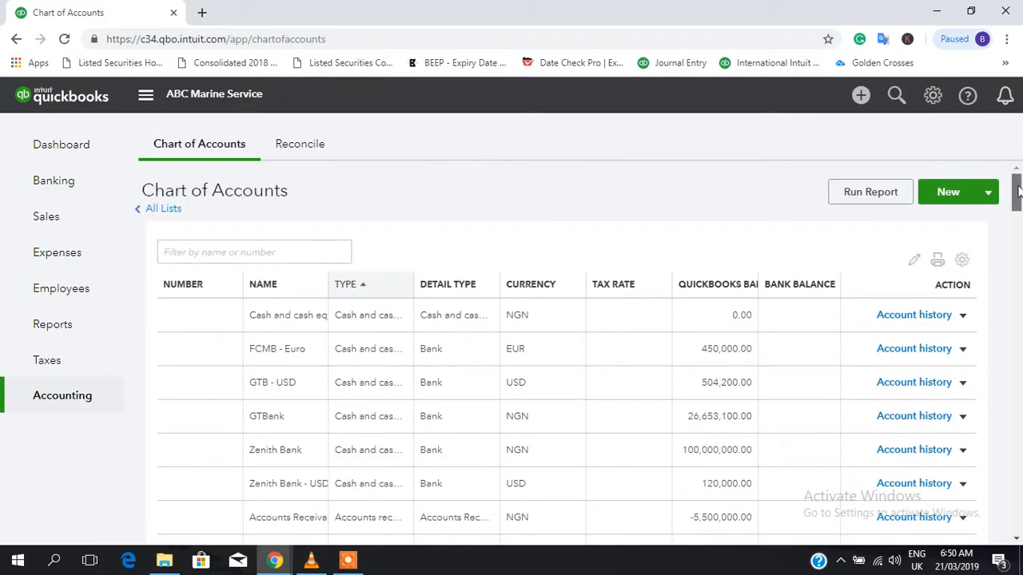
# Start a new bank account in the chart of accounts and name it Bank of America.
pyautogui.click(952, 195)
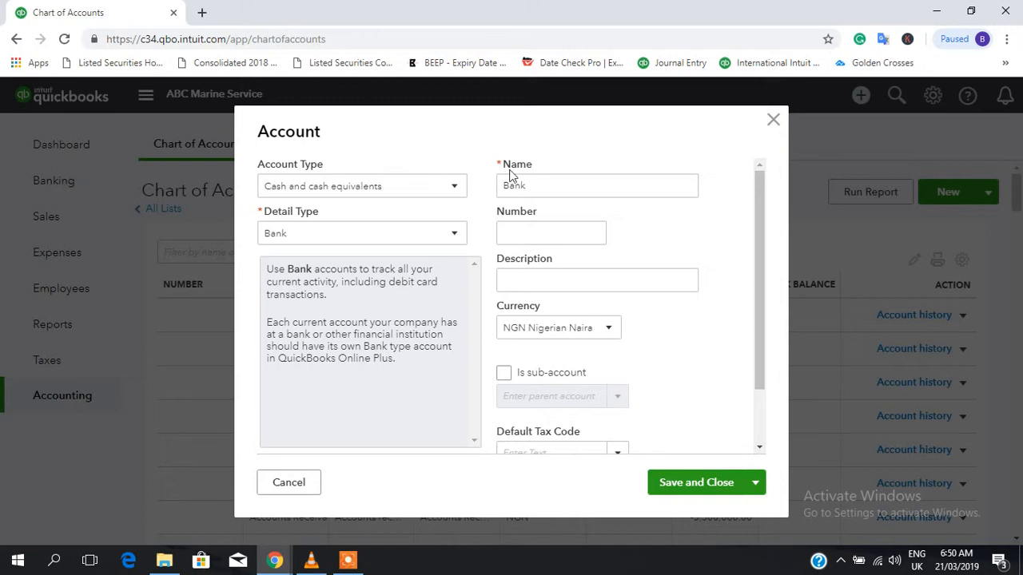
pyautogui.moveTo(532, 183); pyautogui.dragTo(483, 187)
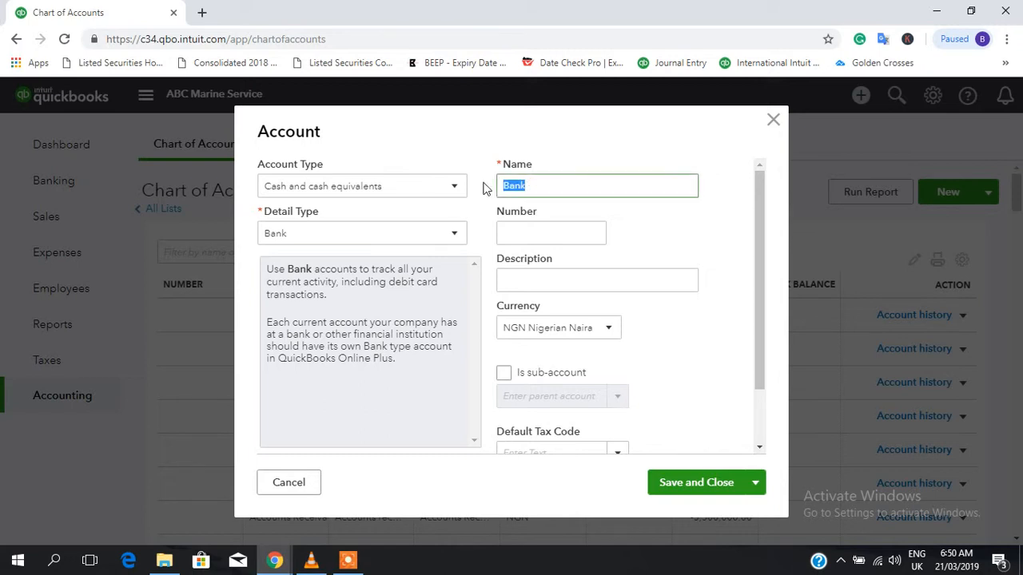
pyautogui.write('Zen')
pyautogui.press('BackSpace')
pyautogui.press('BackSpace')
pyautogui.press('BackSpace')
pyautogui.write('Bank of America')
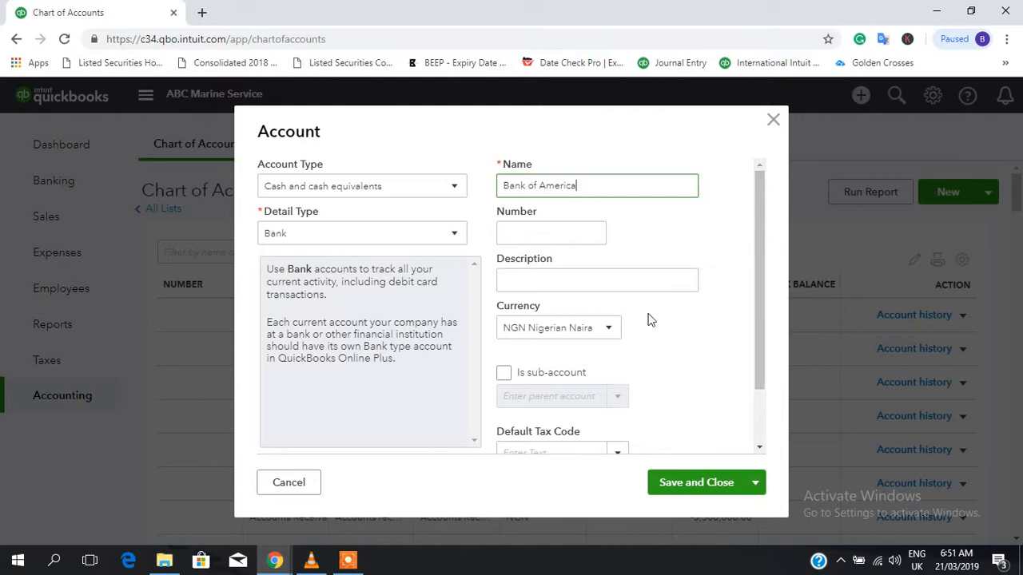
pyautogui.click(606, 330)
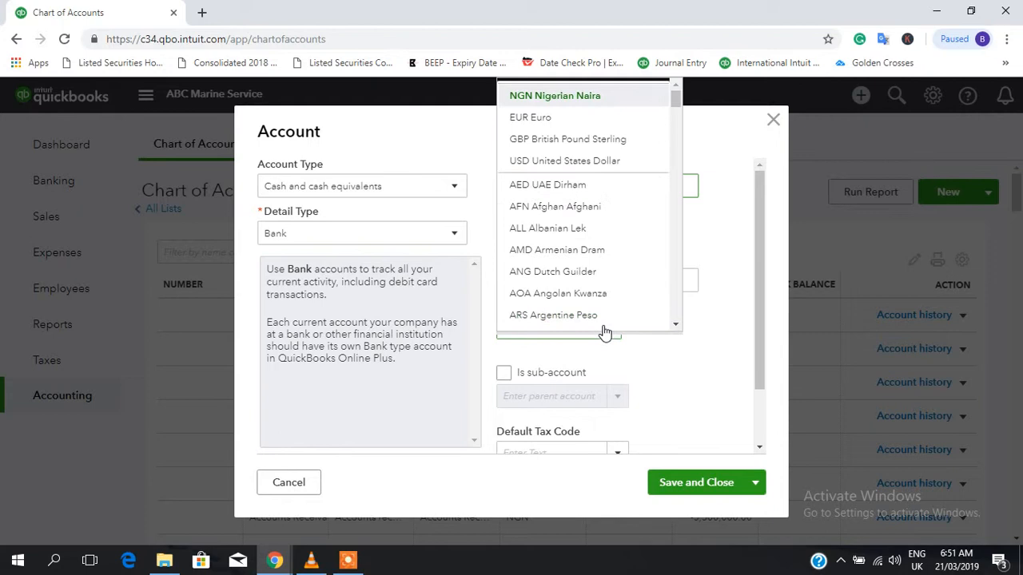
pyautogui.click(709, 302)
pyautogui.click(593, 188)
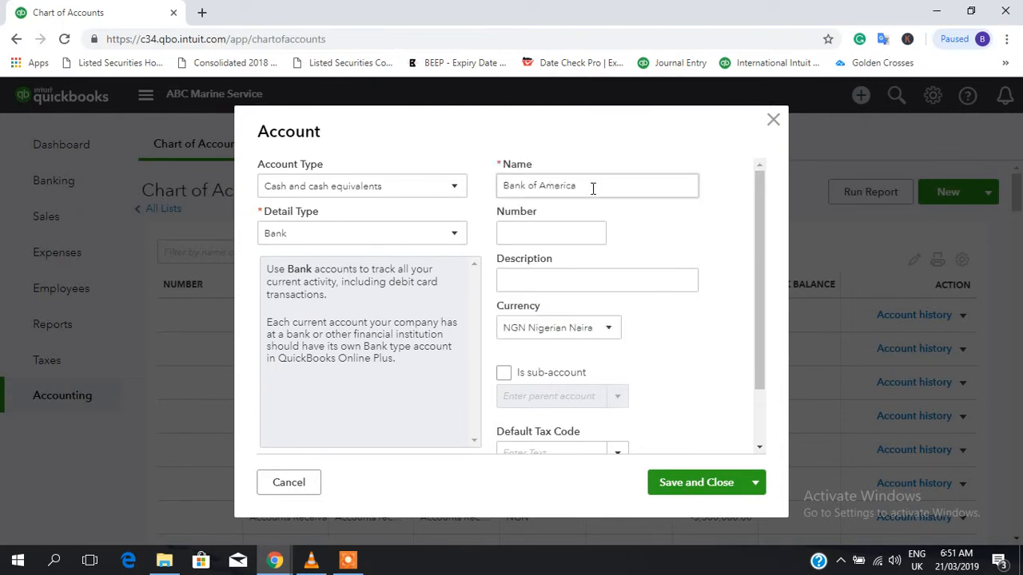
pyautogui.moveTo(593, 187); pyautogui.dragTo(501, 185)
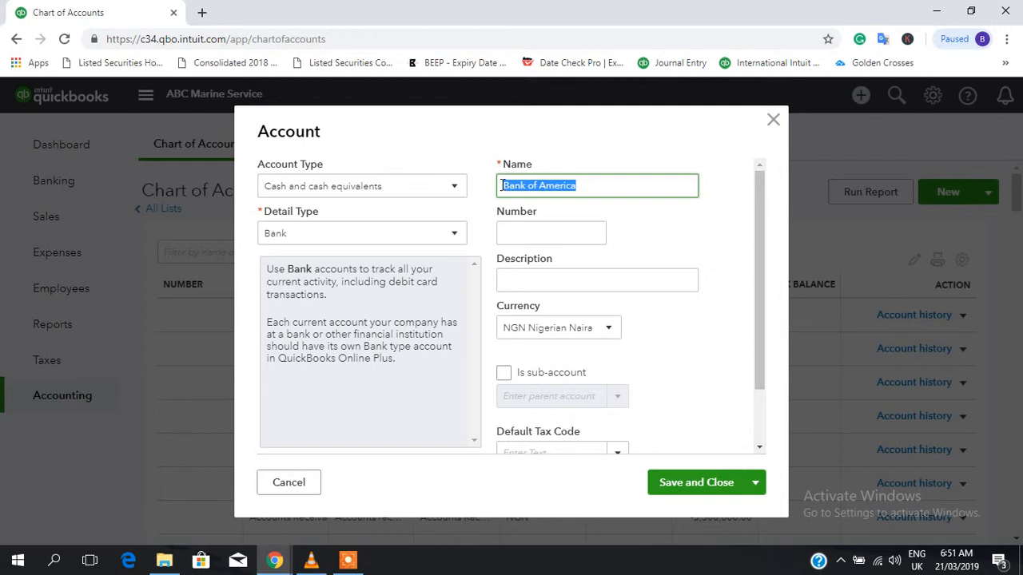
pyautogui.click(530, 144)
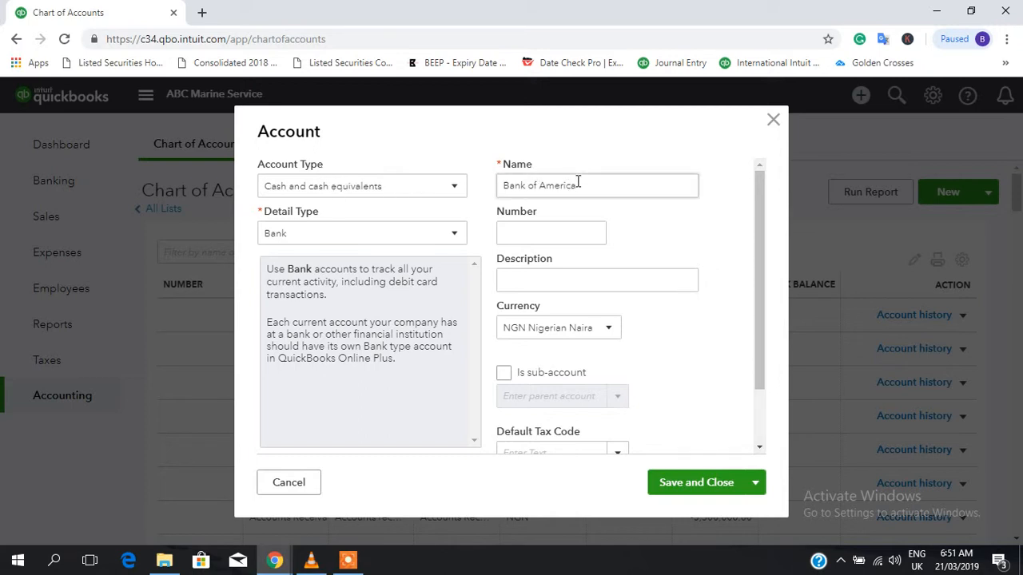
pyautogui.moveTo(577, 185); pyautogui.dragTo(505, 182)
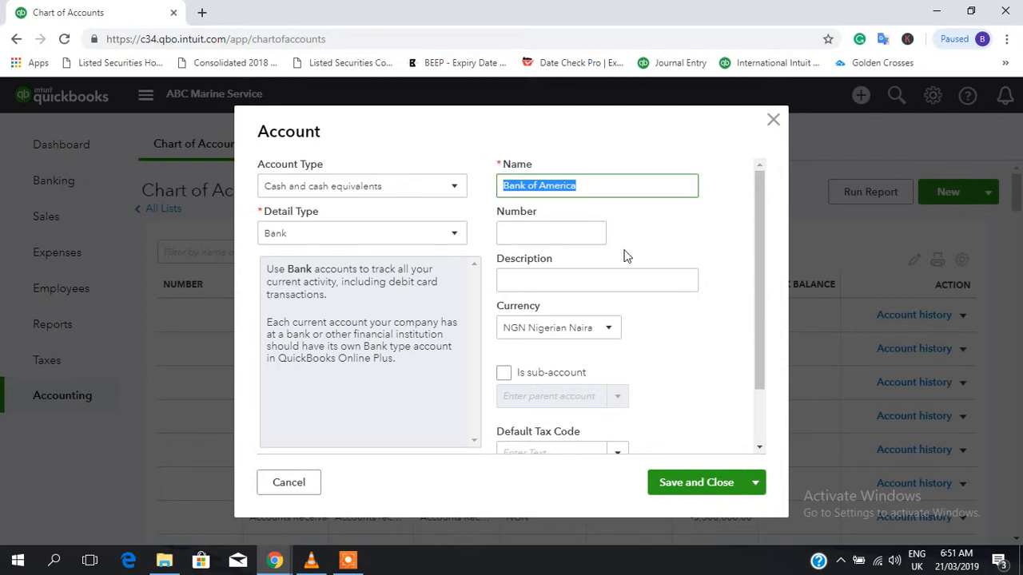
pyautogui.click(611, 329)
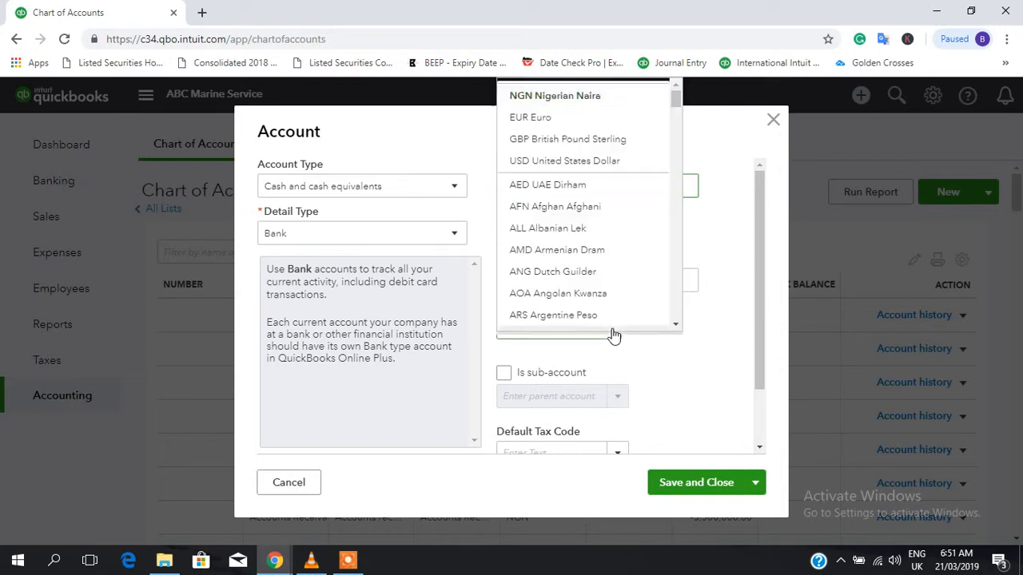
pyautogui.click(682, 364)
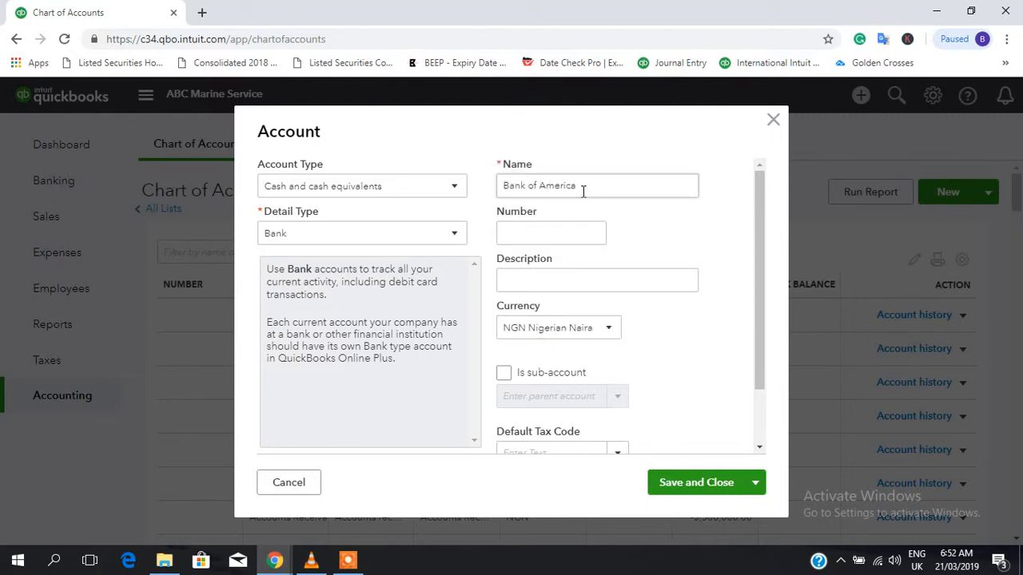
# Set the Bank of America account's currency to USD United States Dollar and its opening balance to 120,000.
pyautogui.click(610, 332)
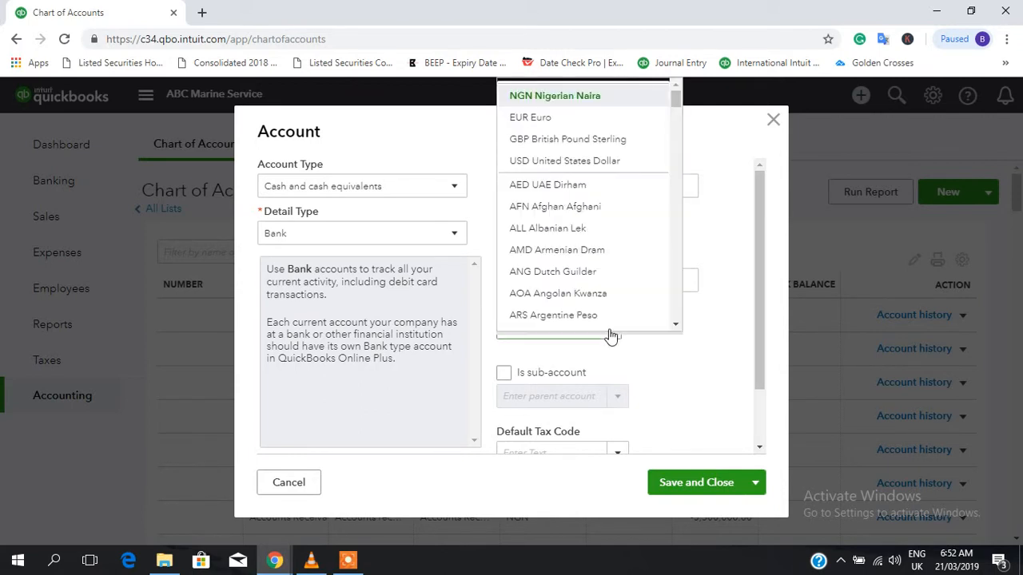
pyautogui.click(602, 160)
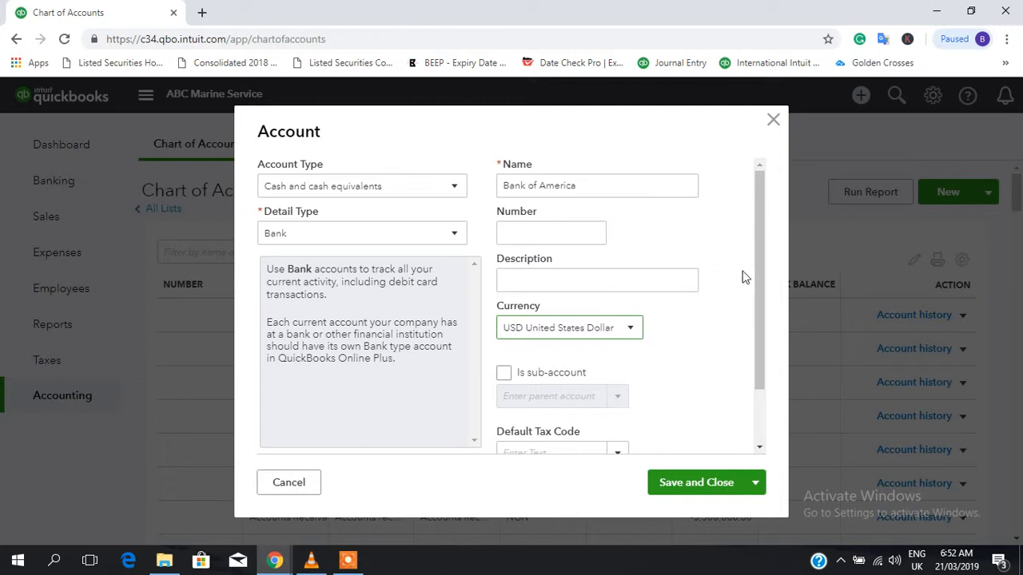
pyautogui.moveTo(761, 256); pyautogui.dragTo(759, 274)
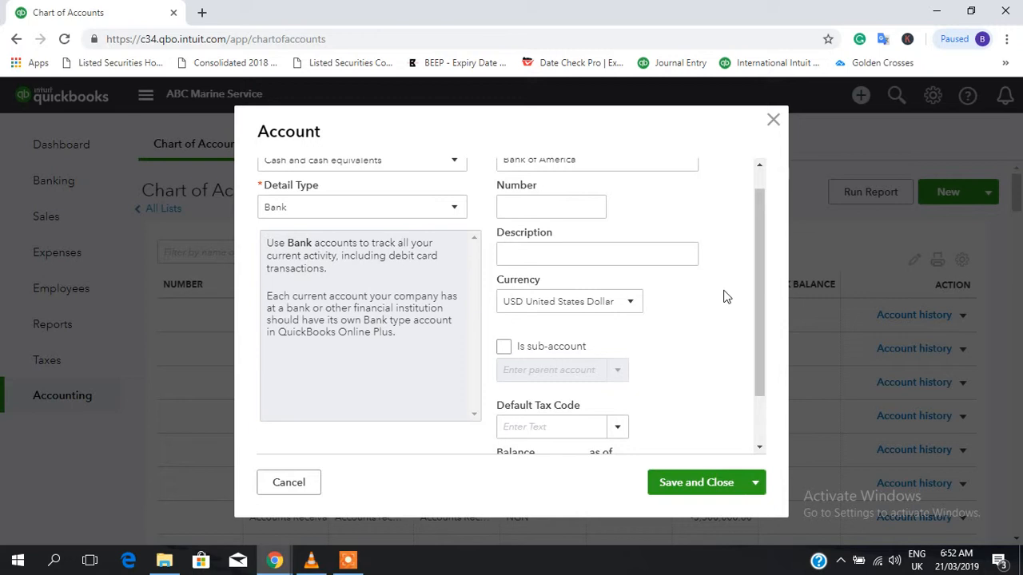
pyautogui.moveTo(755, 282); pyautogui.dragTo(758, 380)
pyautogui.click(551, 409)
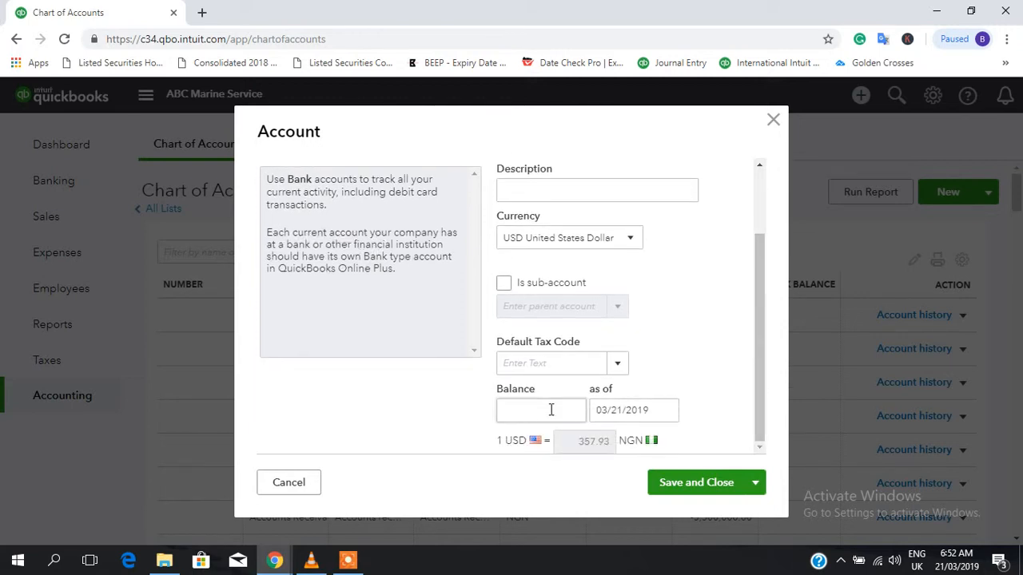
pyautogui.click(551, 409)
pyautogui.write('120,000')
pyautogui.click(674, 390)
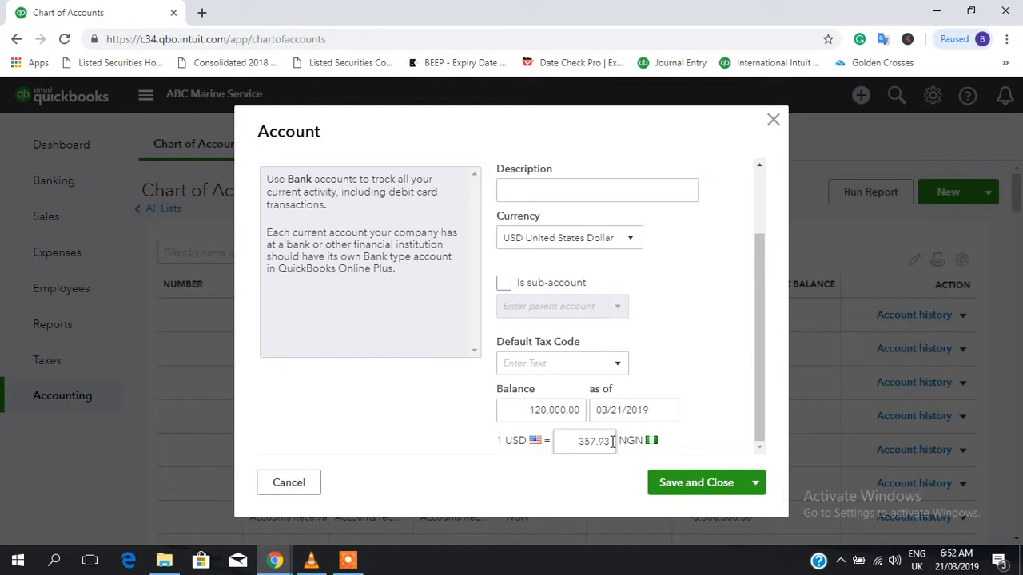
# Set the exchange rate to 360 NGN per USD only for this transaction, and save the account while starting a new one.
pyautogui.moveTo(579, 441); pyautogui.dragTo(614, 445)
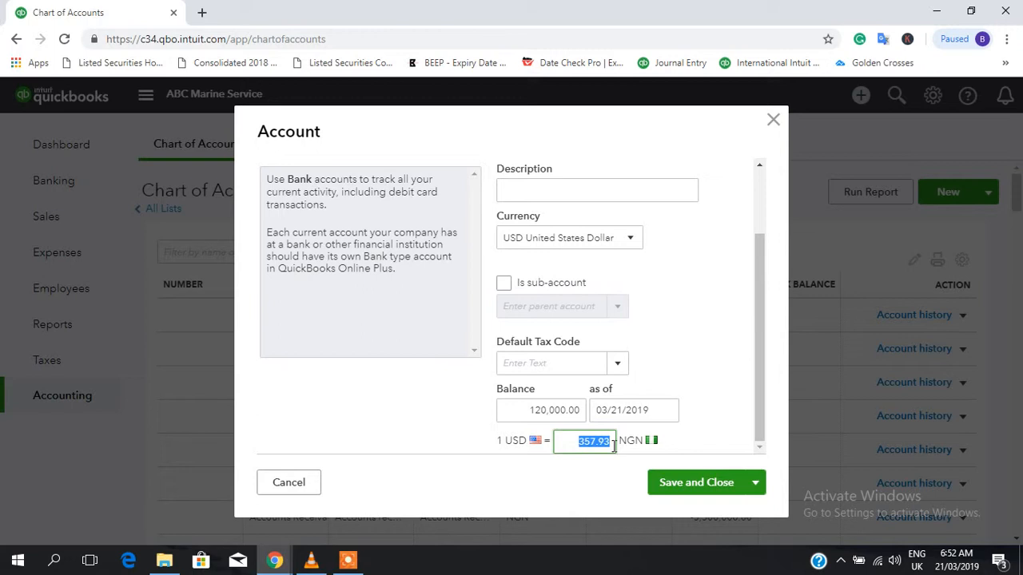
pyautogui.write('360')
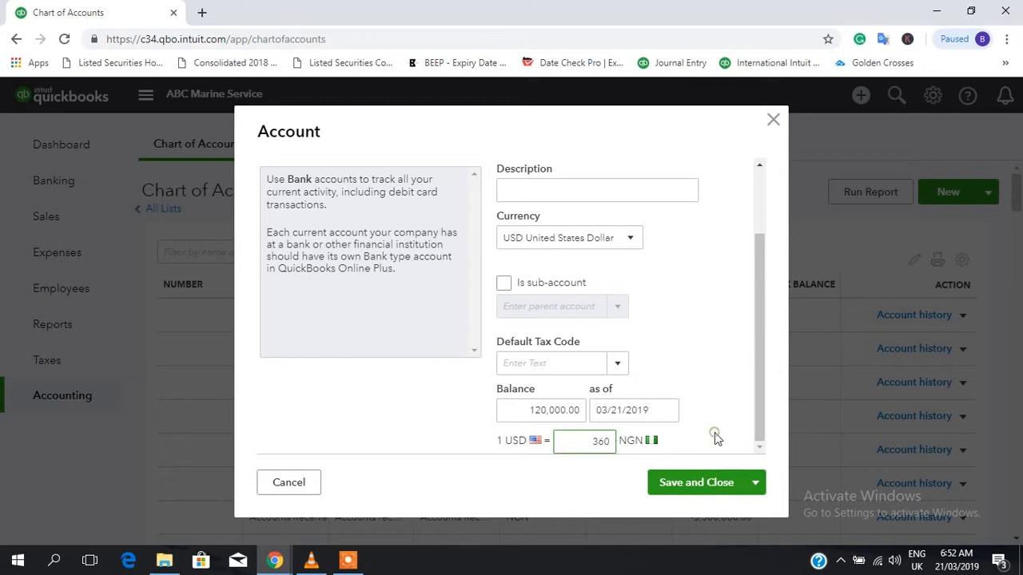
pyautogui.click(715, 436)
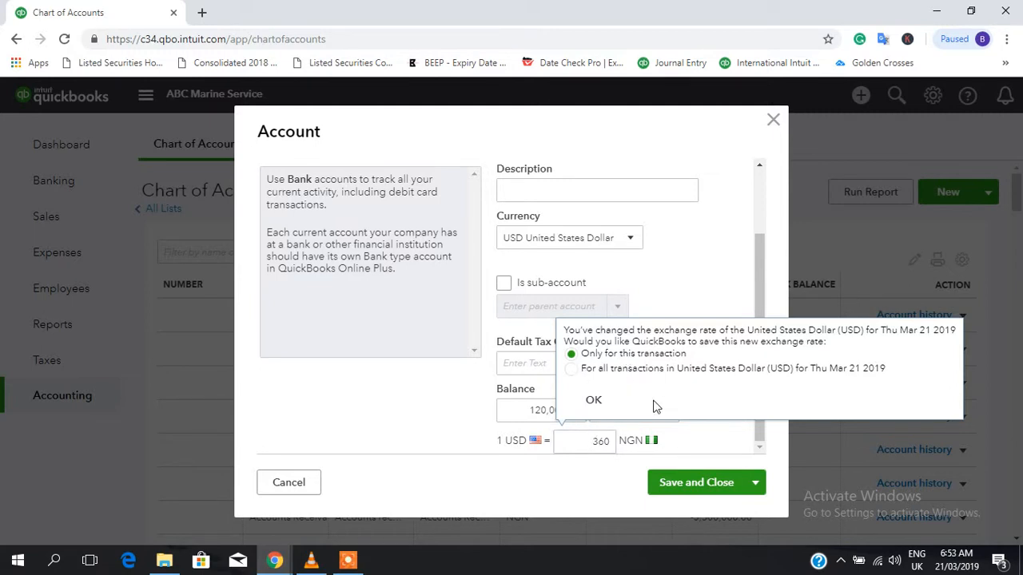
pyautogui.click(572, 371)
pyautogui.click(570, 355)
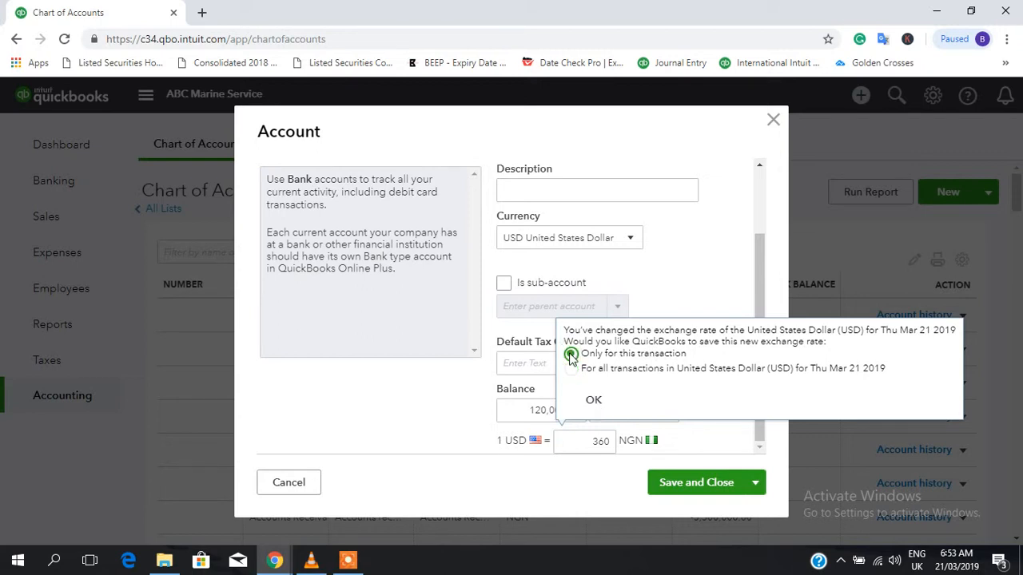
pyautogui.click(593, 400)
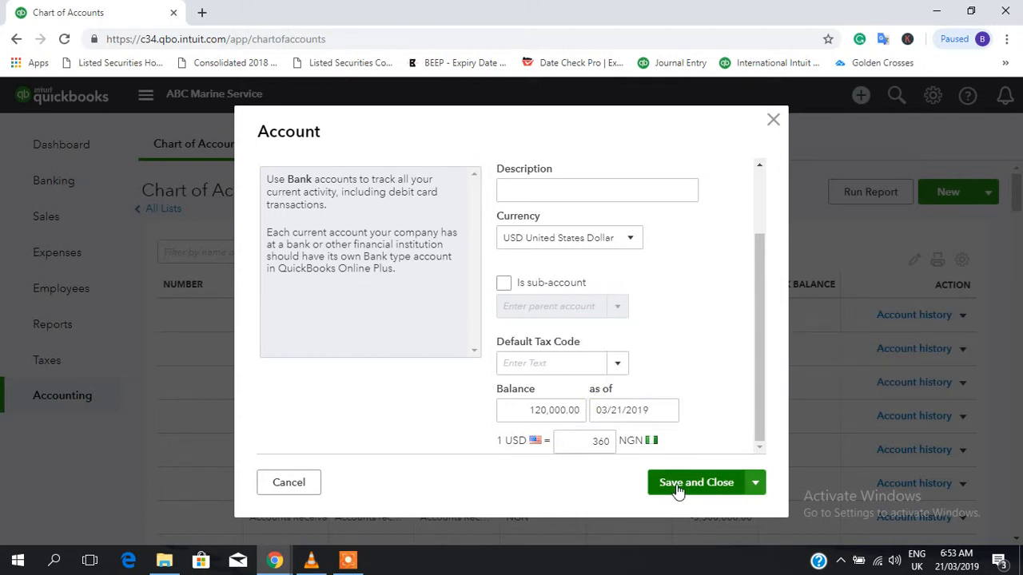
pyautogui.click(755, 483)
pyautogui.click(712, 513)
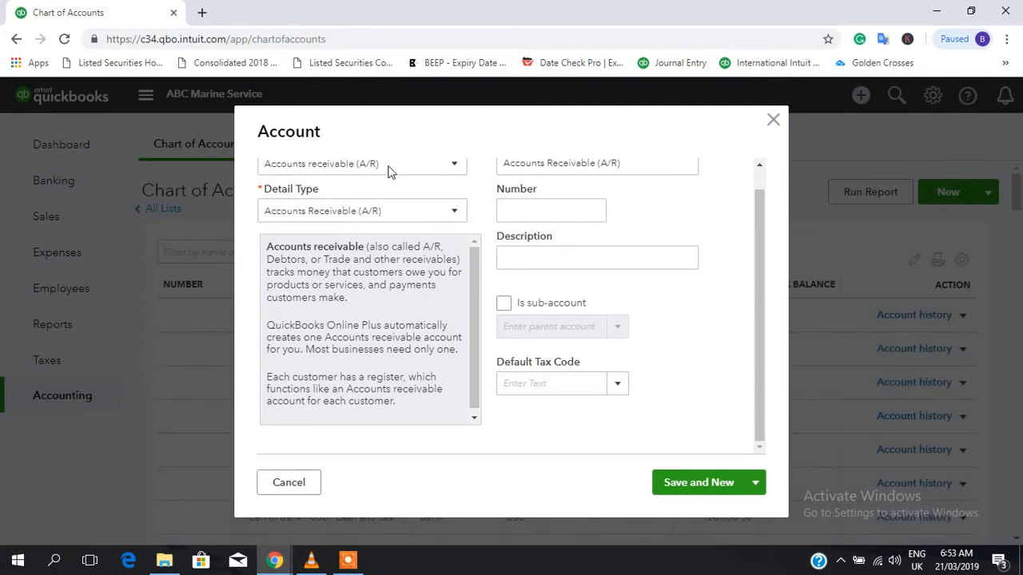
# Set the new account's type to Cash and cash equivalents and name it Polaris Bank - Euro.
pyautogui.scroll(1, 387, 172)
pyautogui.click(408, 186)
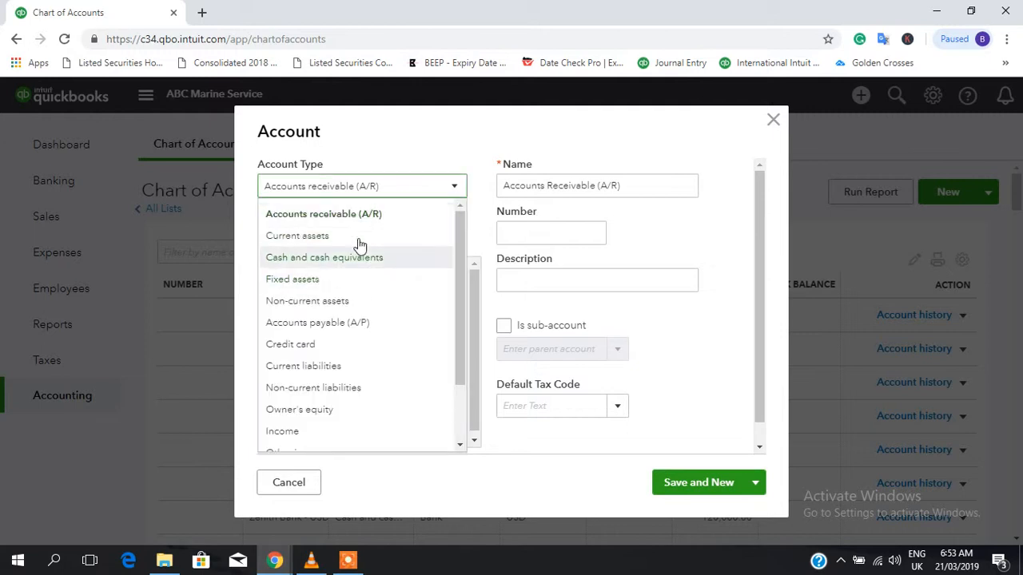
pyautogui.click(349, 258)
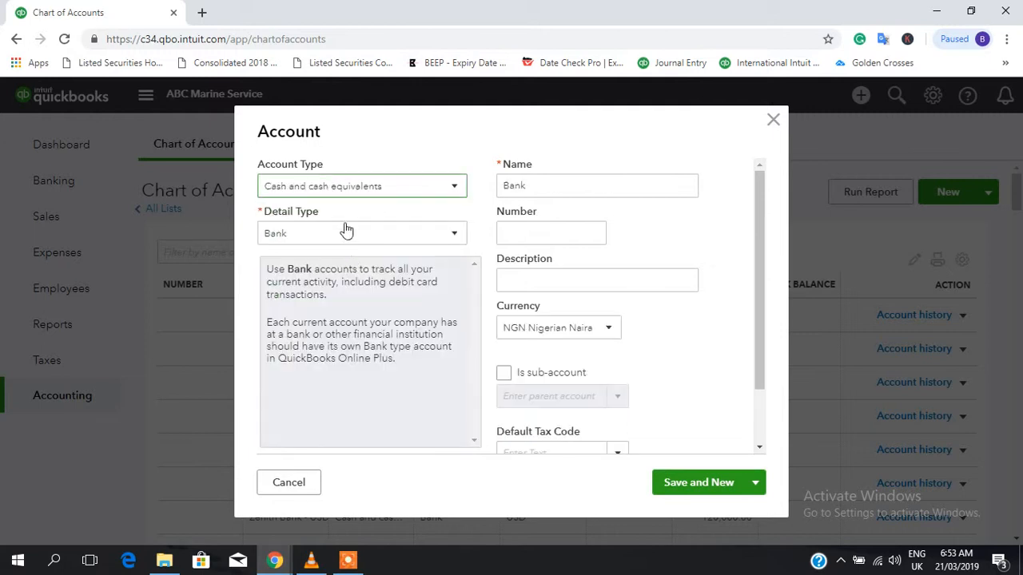
pyautogui.moveTo(552, 187); pyautogui.dragTo(493, 191)
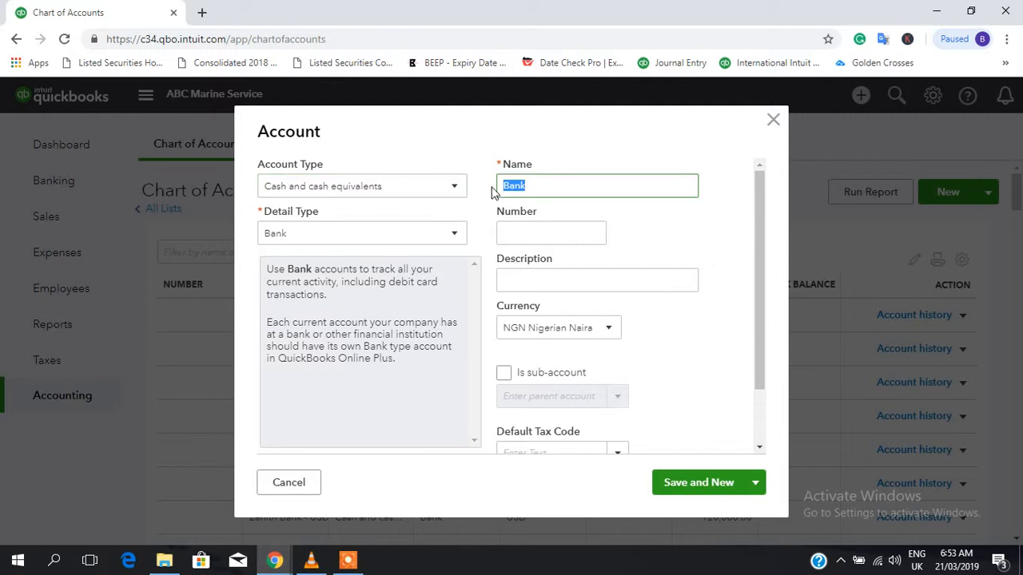
pyautogui.write('Polaris Bank - Euro')
# Set the Polaris Bank - Euro account's currency to EUR Euro and its opening balance to 1,000.
pyautogui.click(609, 329)
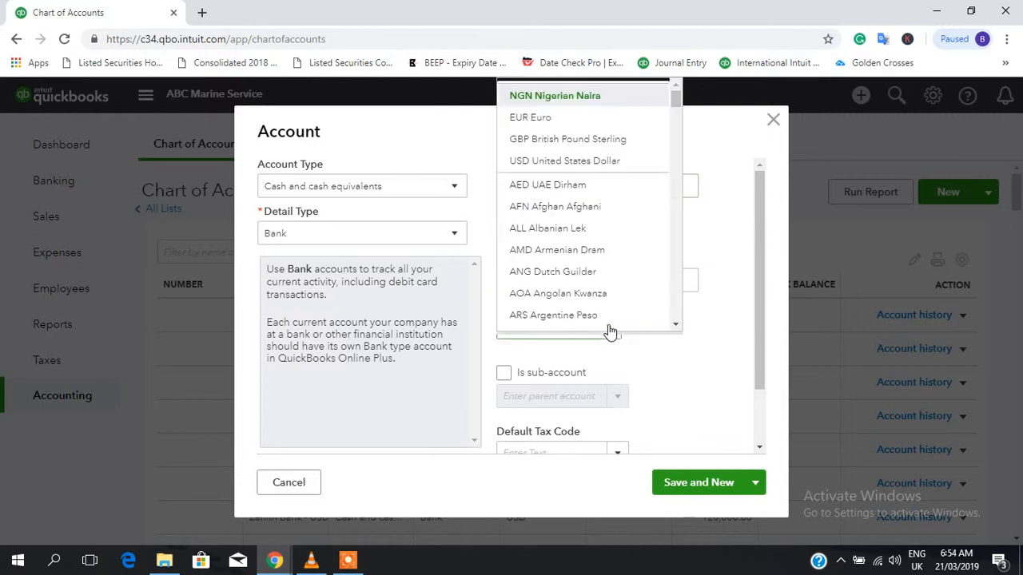
pyautogui.click(575, 118)
pyautogui.scroll(-1, 763, 279)
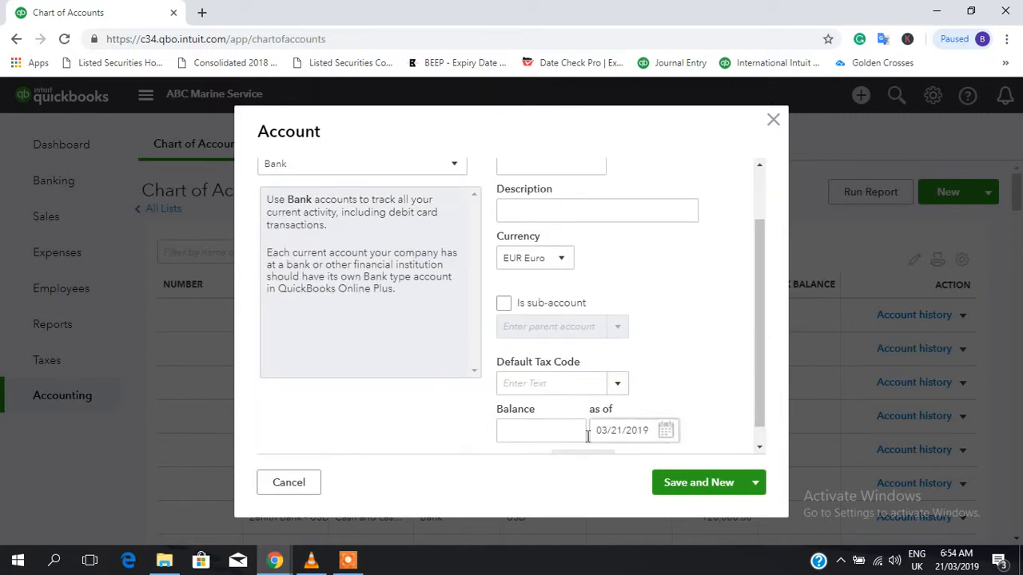
pyautogui.click(562, 426)
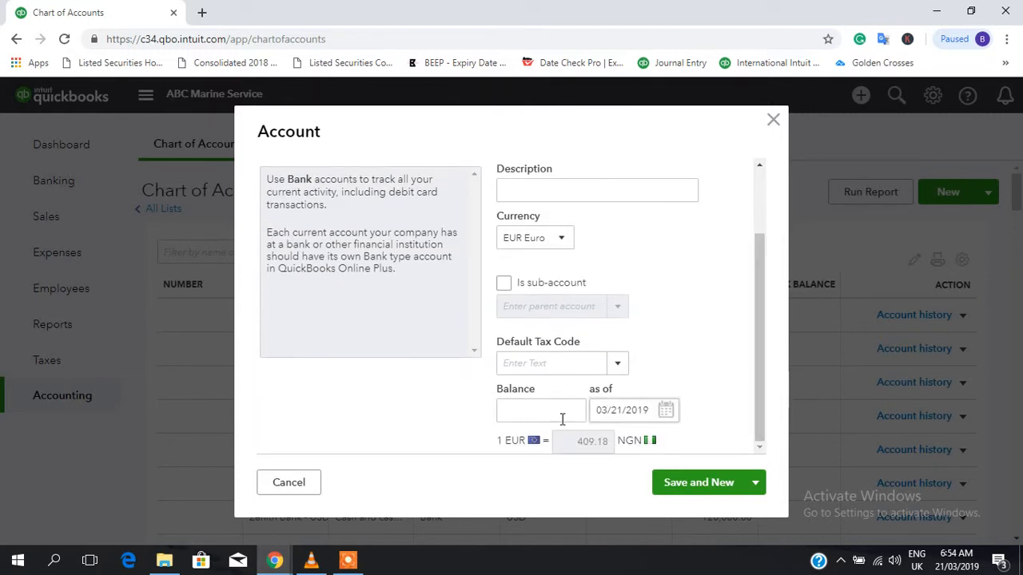
pyautogui.write('1,000')
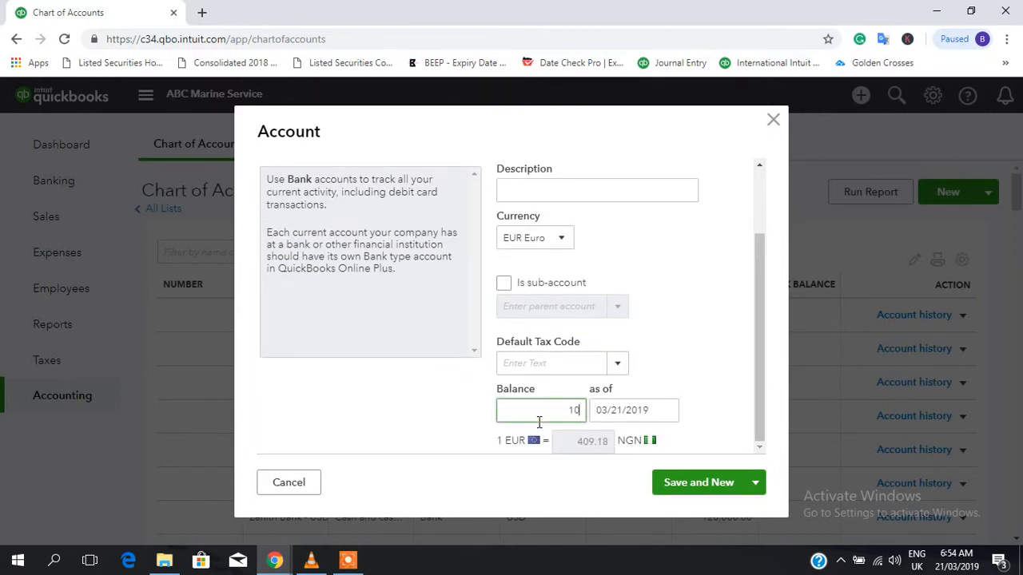
# Keep the suggested euro exchange rate, save the Polaris Bank - Euro account and close its form.
pyautogui.click(573, 438)
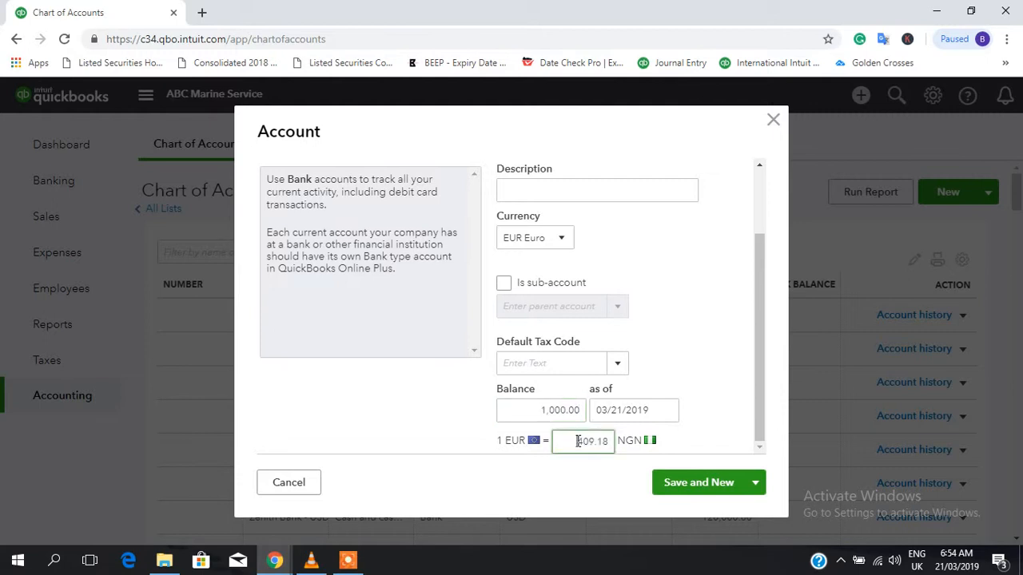
pyautogui.hotkey('ctrl', 'a')
pyautogui.click(755, 483)
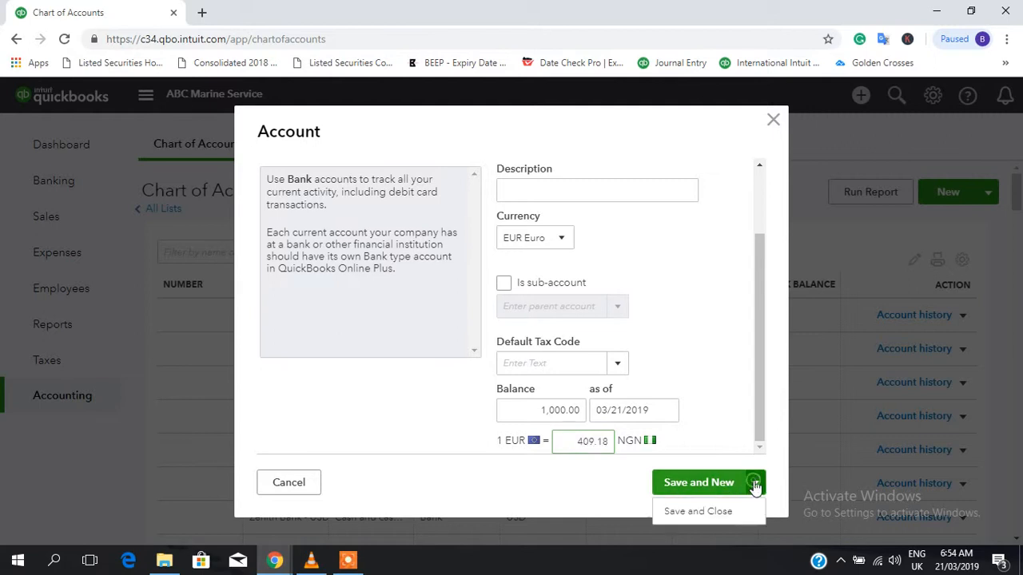
pyautogui.click(698, 513)
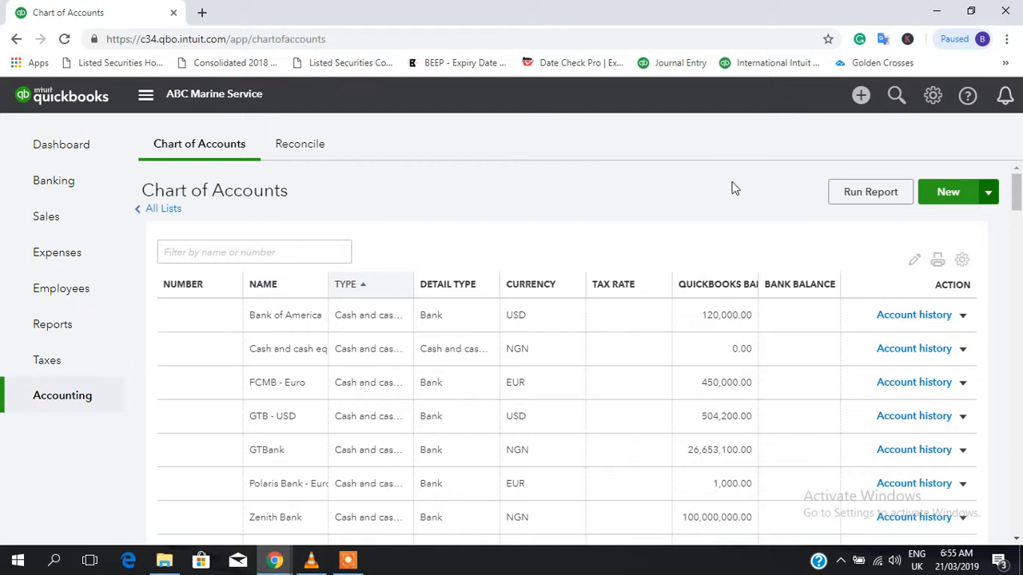
# In the company's currencies list, replace the USD market rate with your own rate of 360 NGN and save it.
pyautogui.click(932, 98)
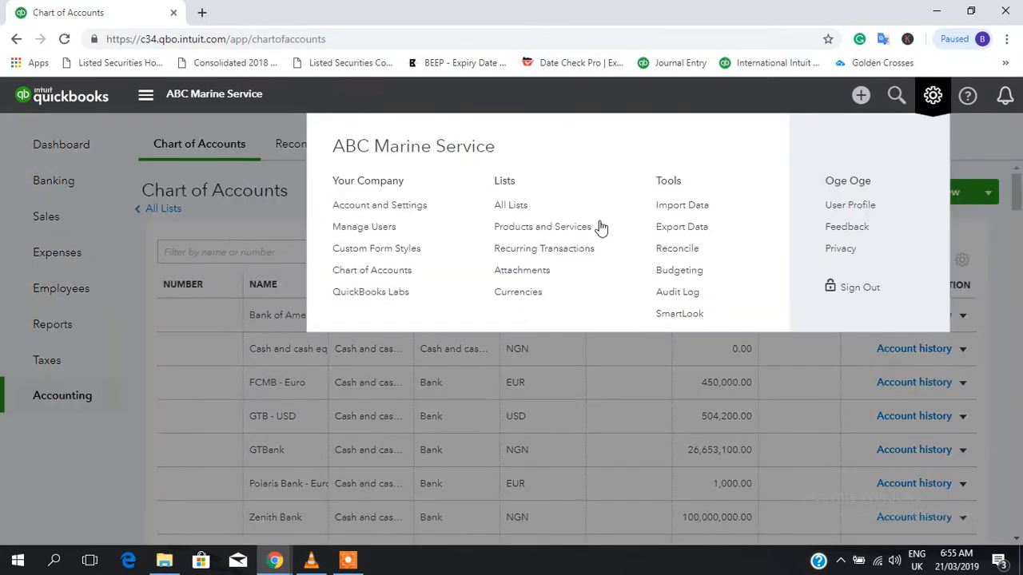
pyautogui.click(527, 298)
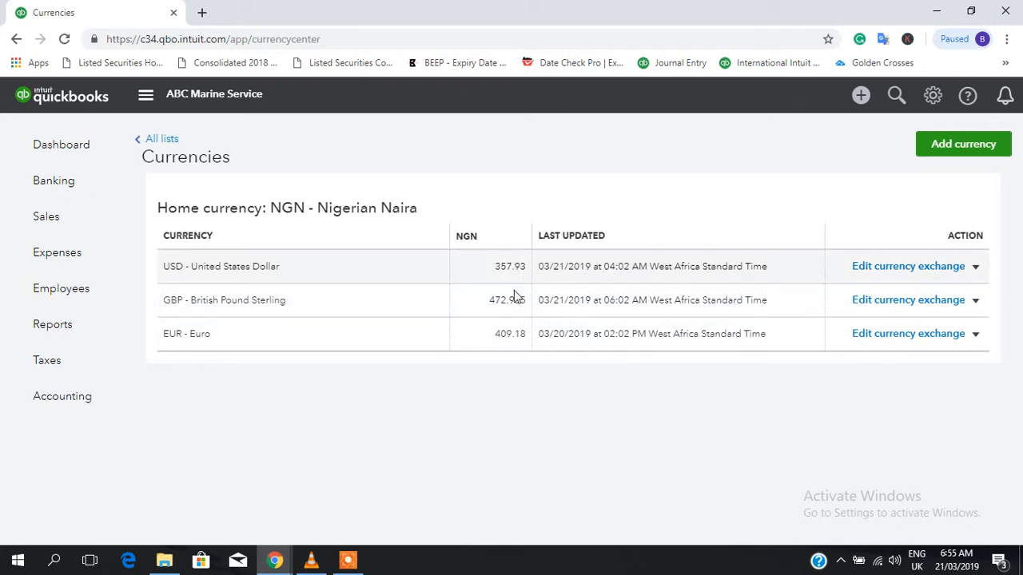
pyautogui.click(901, 267)
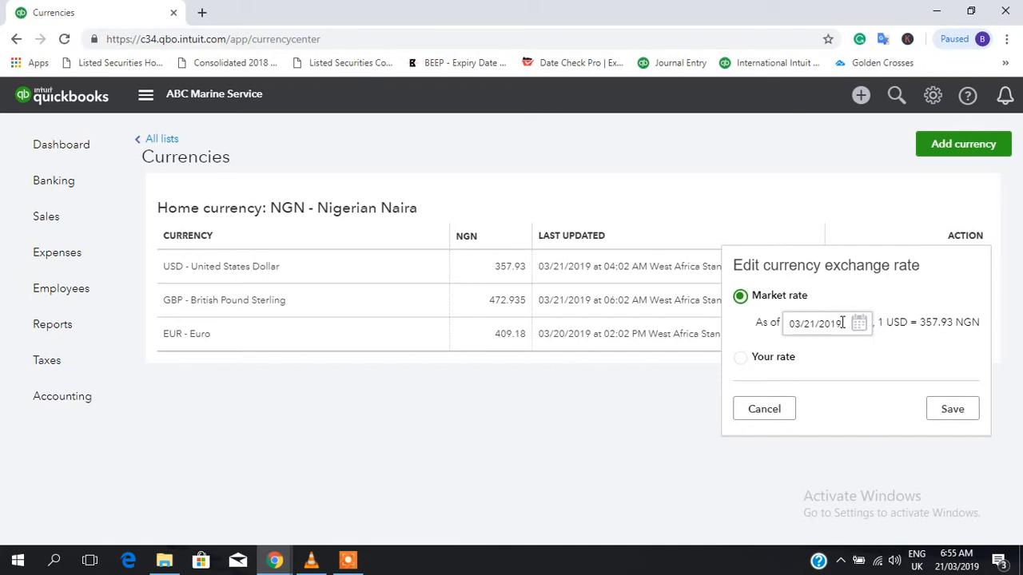
pyautogui.click(741, 360)
pyautogui.click(816, 352)
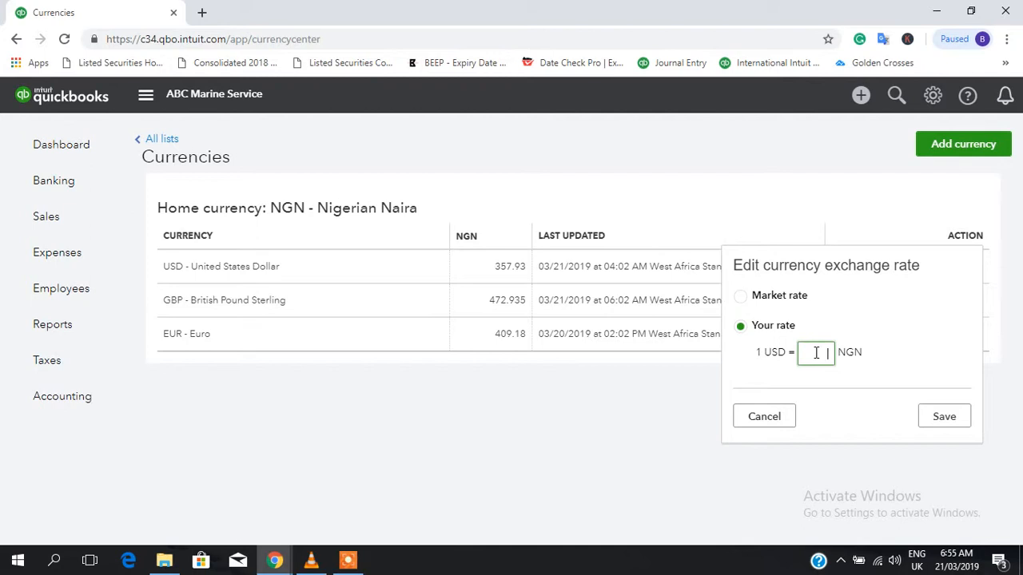
pyautogui.write('360')
pyautogui.click(940, 421)
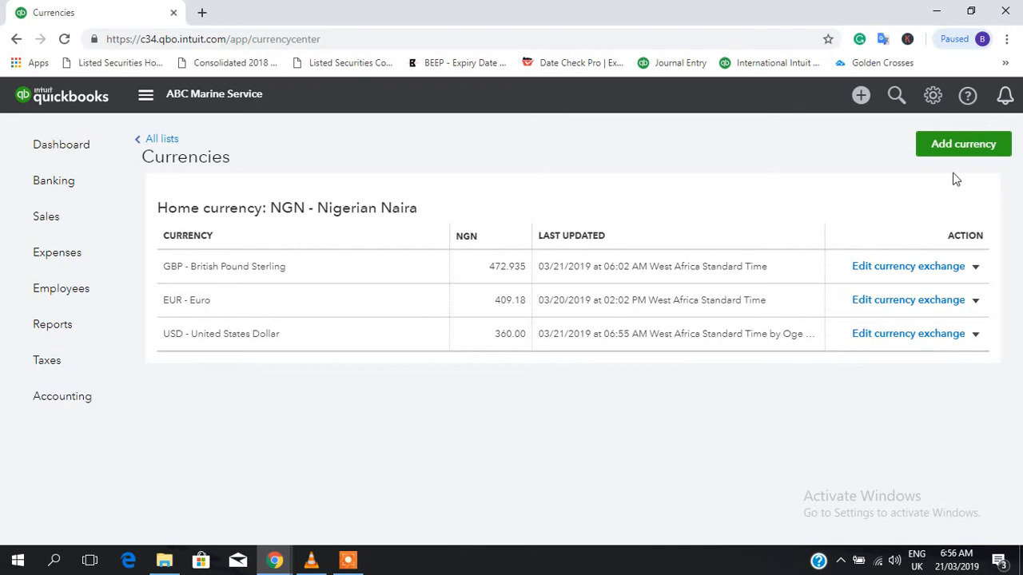
pyautogui.click(954, 146)
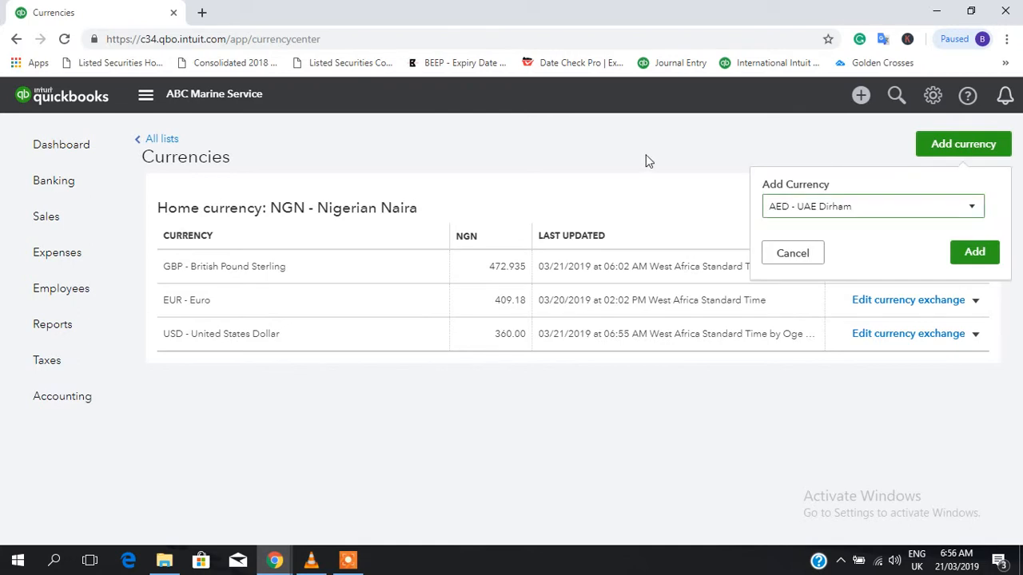
pyautogui.click(976, 208)
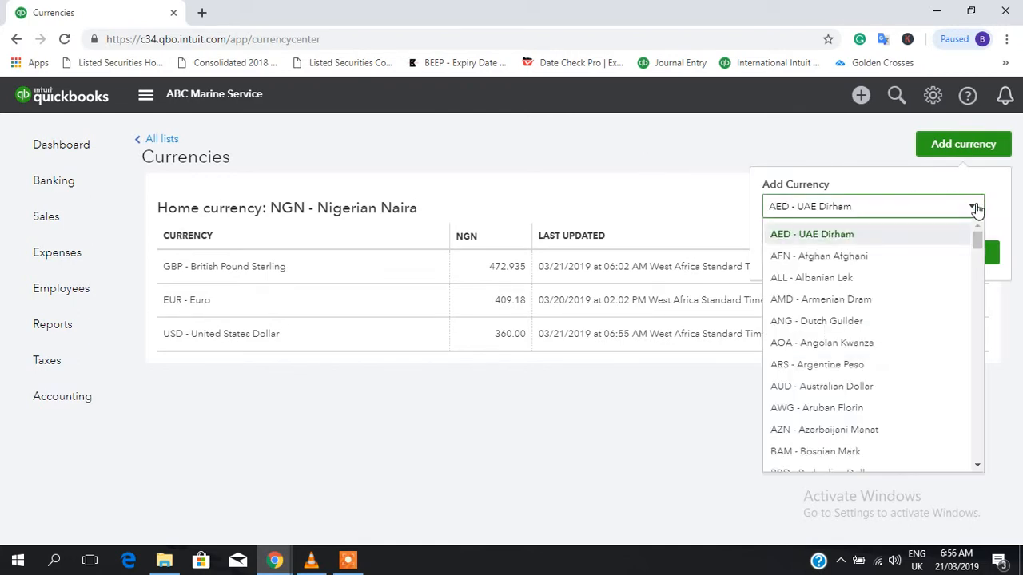
pyautogui.moveTo(979, 243); pyautogui.dragTo(979, 399)
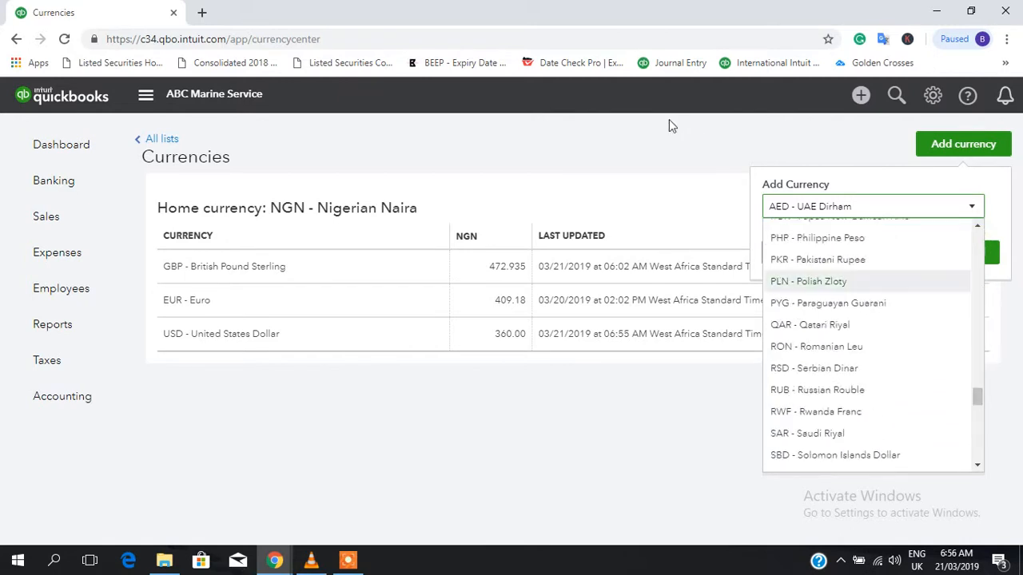
pyautogui.click(661, 169)
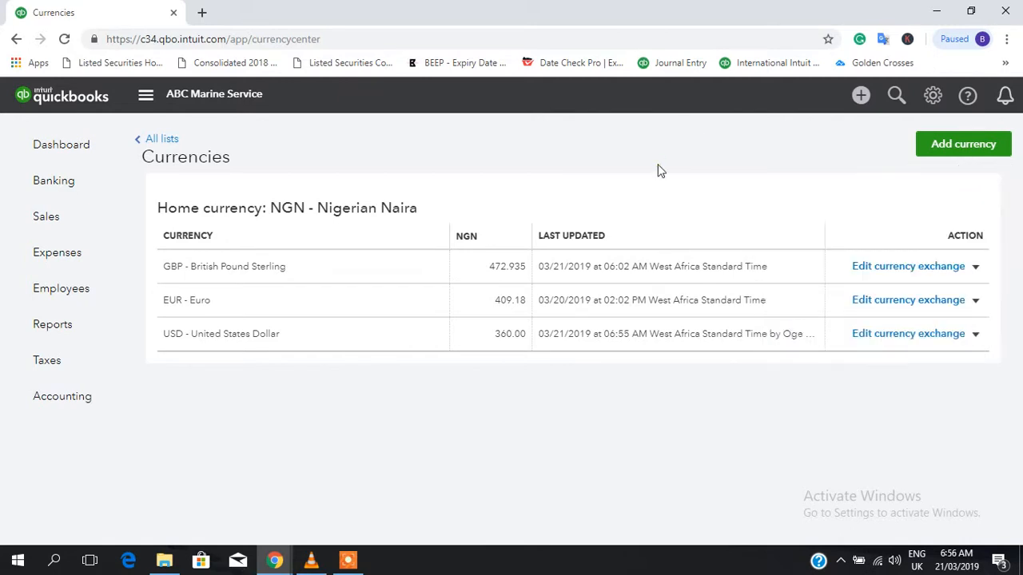
# Start a new customer record in the customer list with the display name Google Oil and Gas.
pyautogui.click(66, 152)
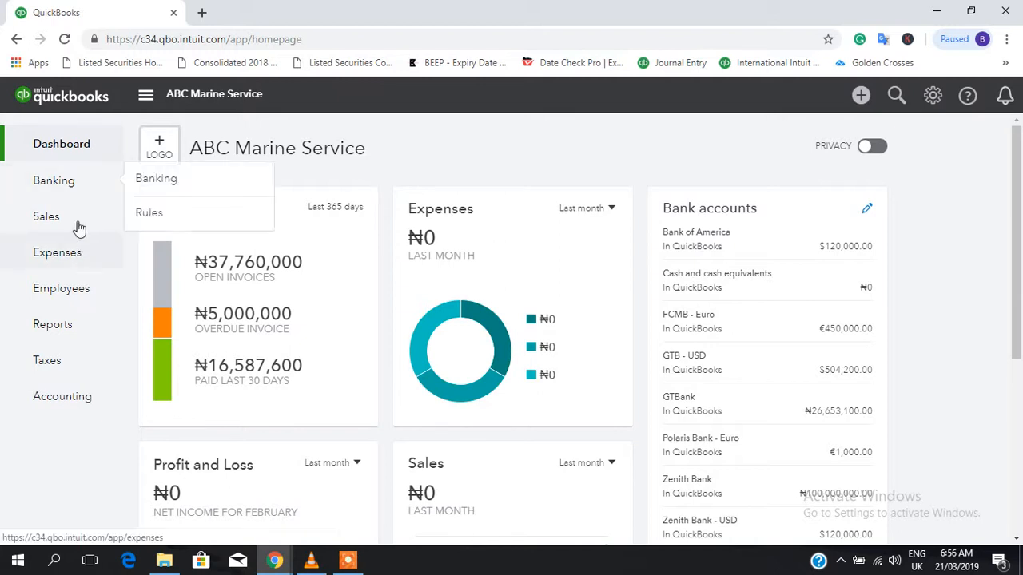
pyautogui.moveTo(67, 224)
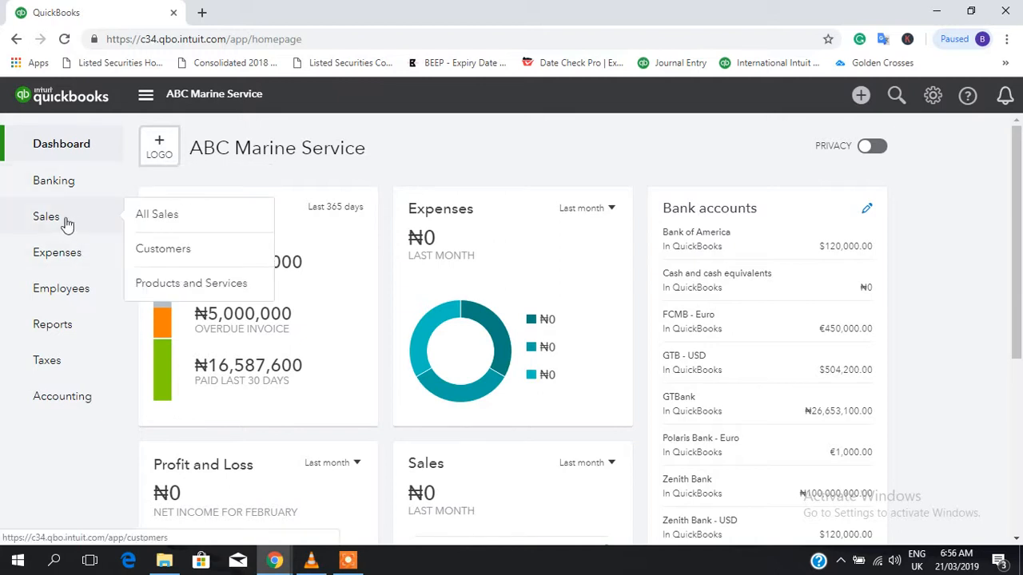
pyautogui.click(144, 247)
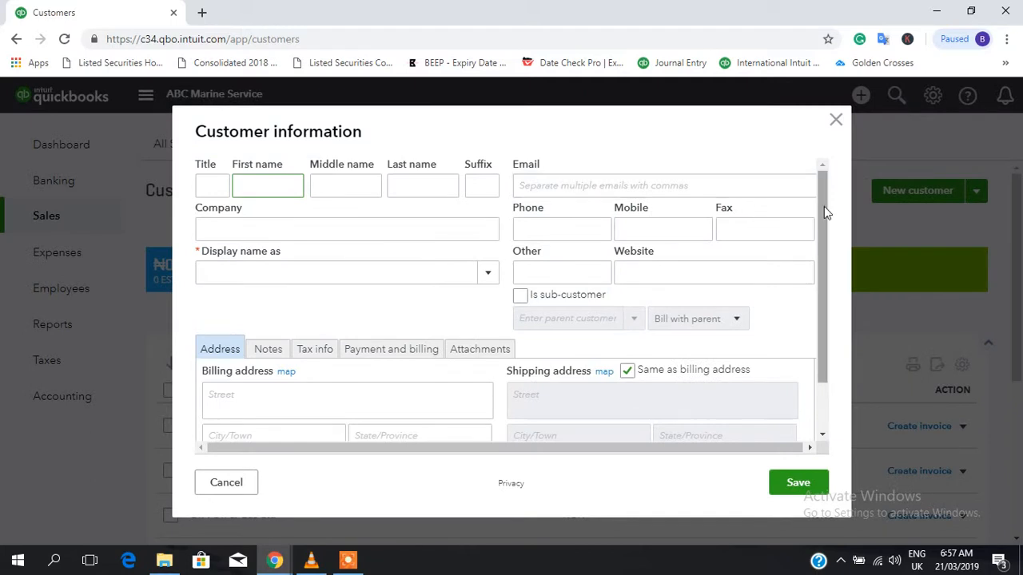
pyautogui.click(268, 271)
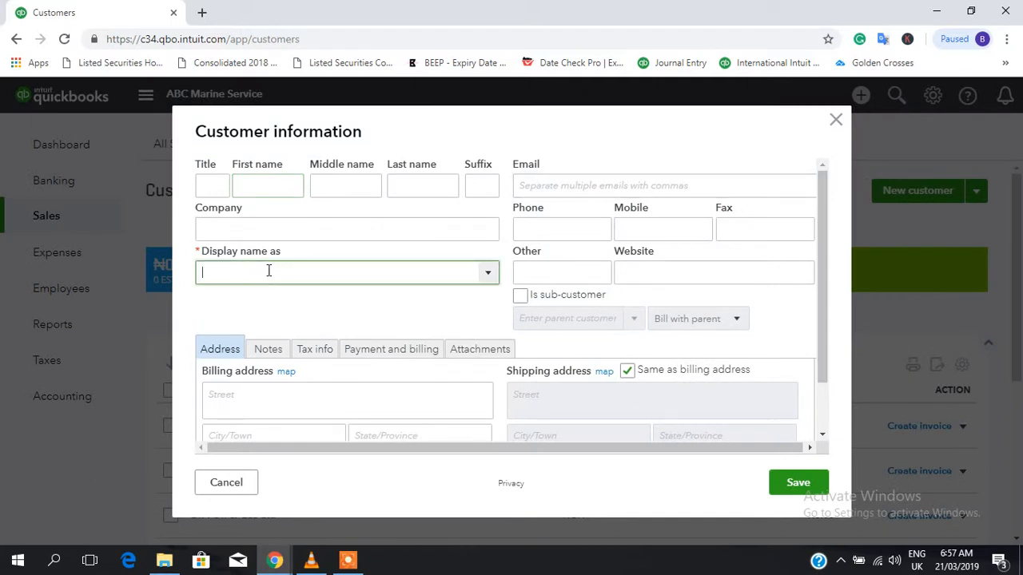
pyautogui.write('Google Oil and Gas')
# Set the currency Google Oil and Gas pays with to USD United States Dollar and save the customer.
pyautogui.click(396, 352)
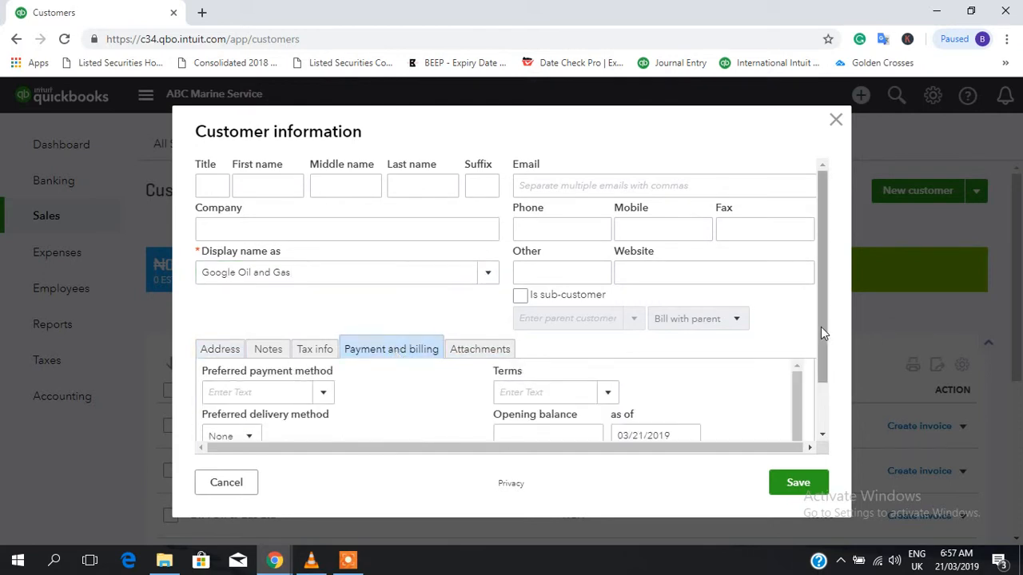
pyautogui.scroll(-1, 830, 392)
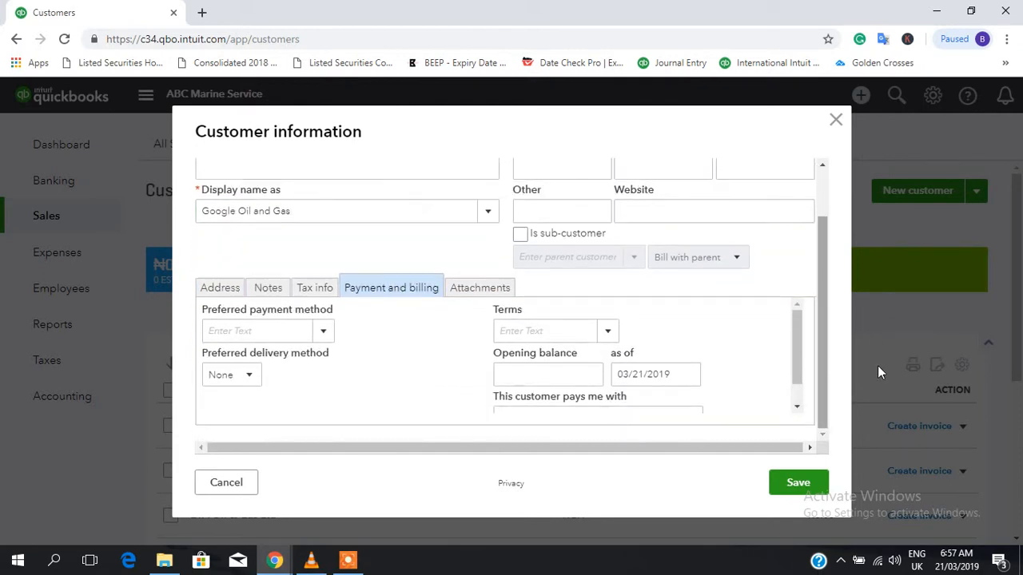
pyautogui.scroll(-1, 802, 361)
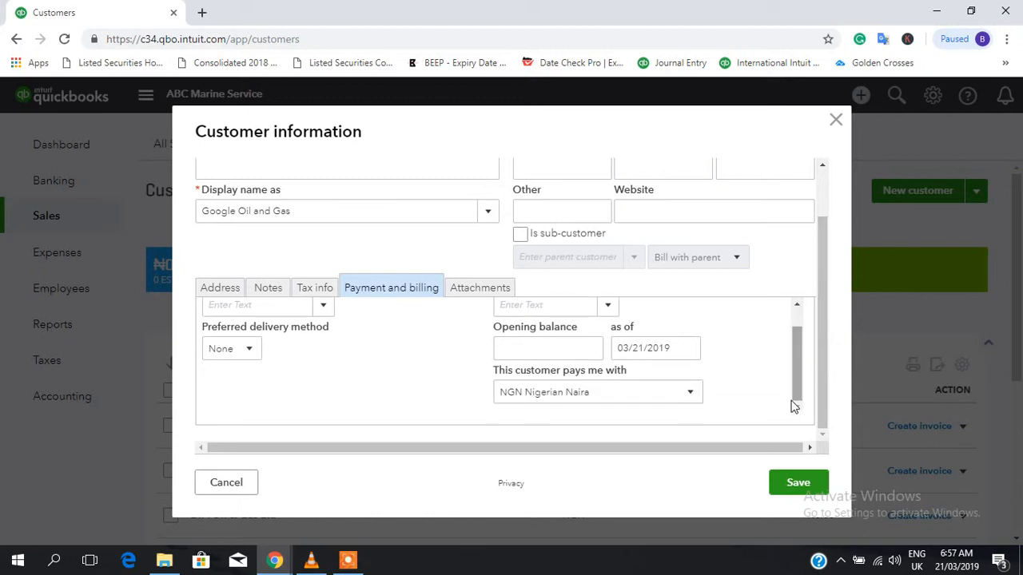
pyautogui.click(546, 402)
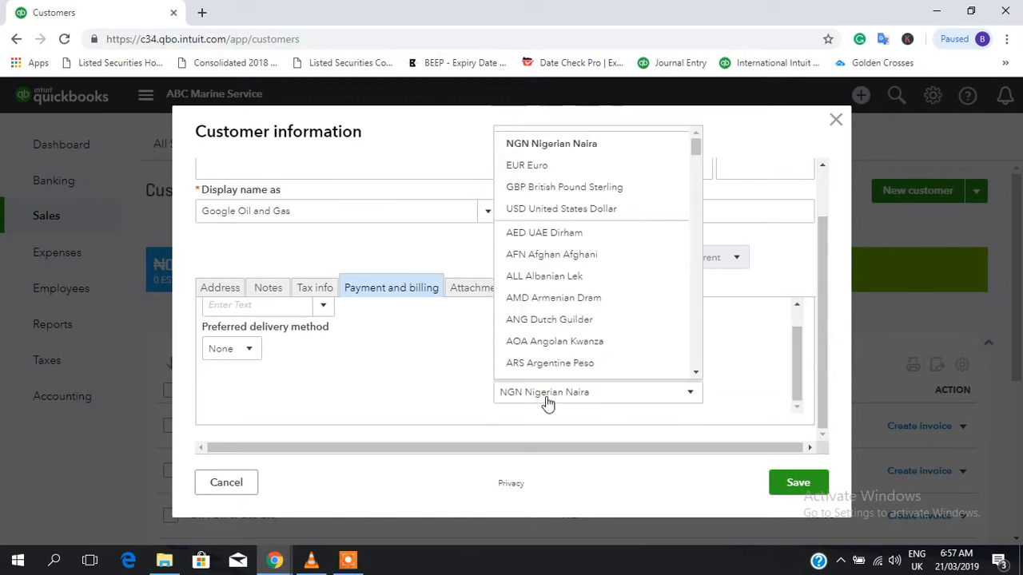
pyautogui.click(563, 206)
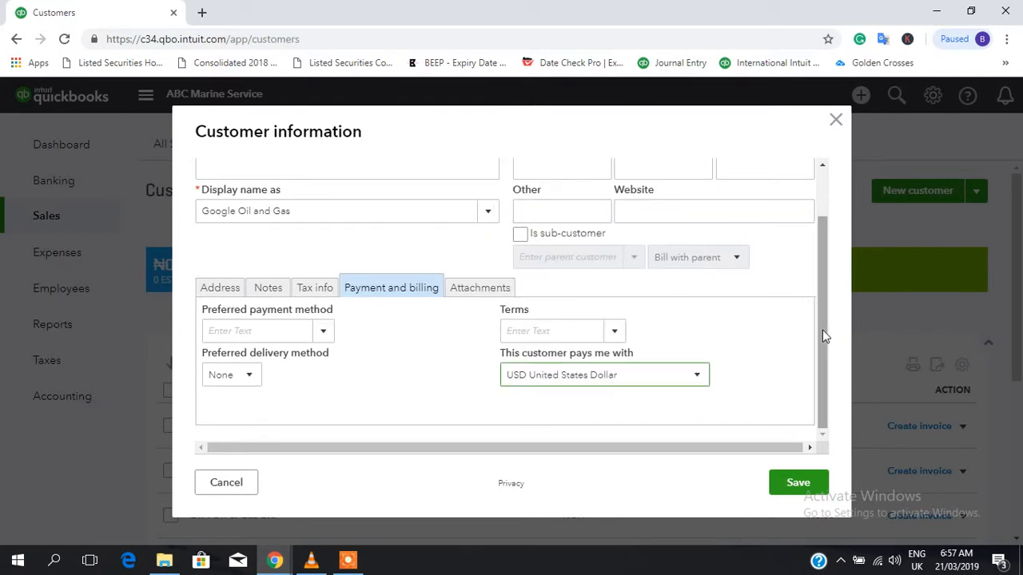
pyautogui.moveTo(823, 330); pyautogui.dragTo(822, 271)
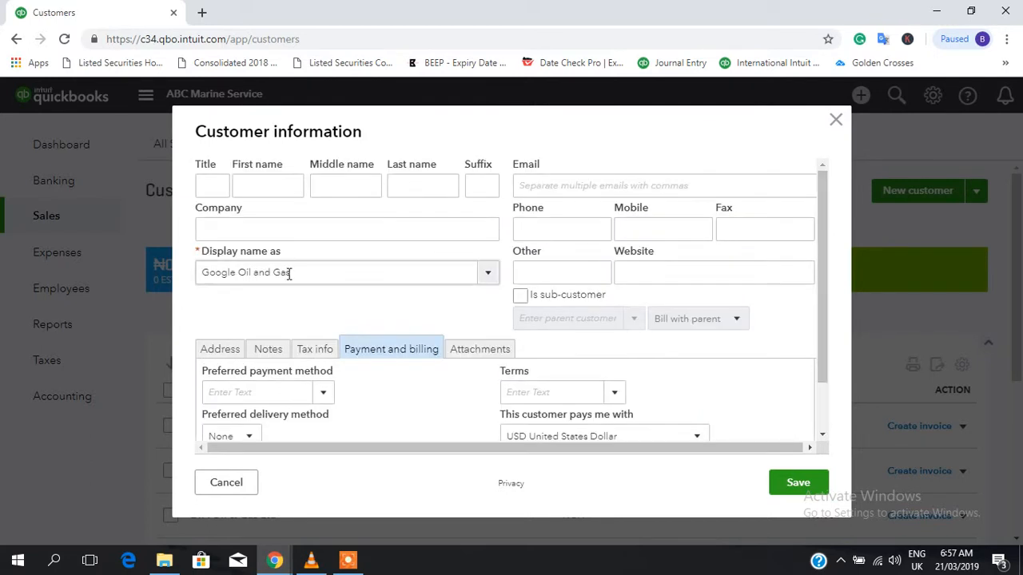
pyautogui.moveTo(822, 342); pyautogui.dragTo(825, 443)
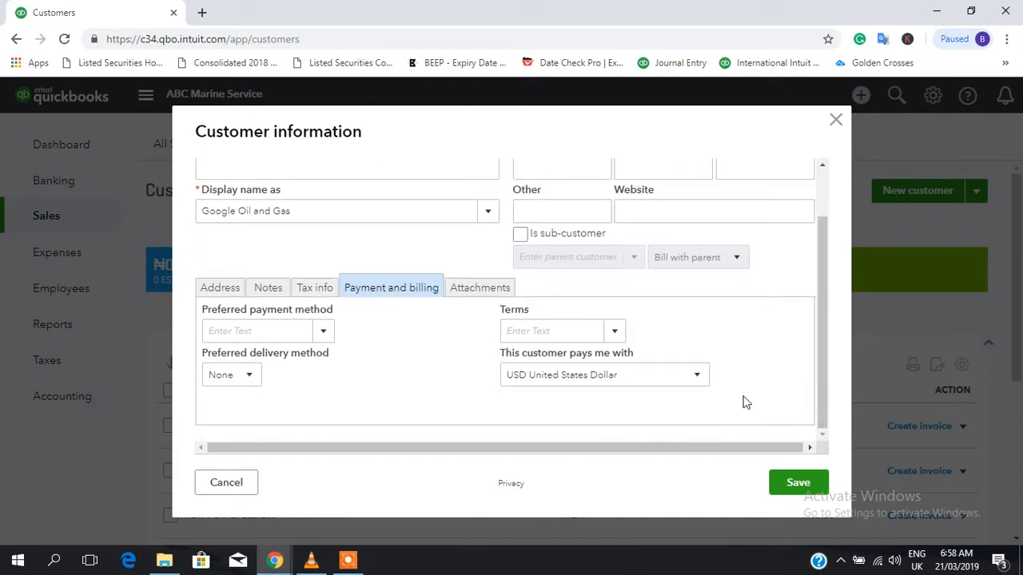
pyautogui.click(796, 484)
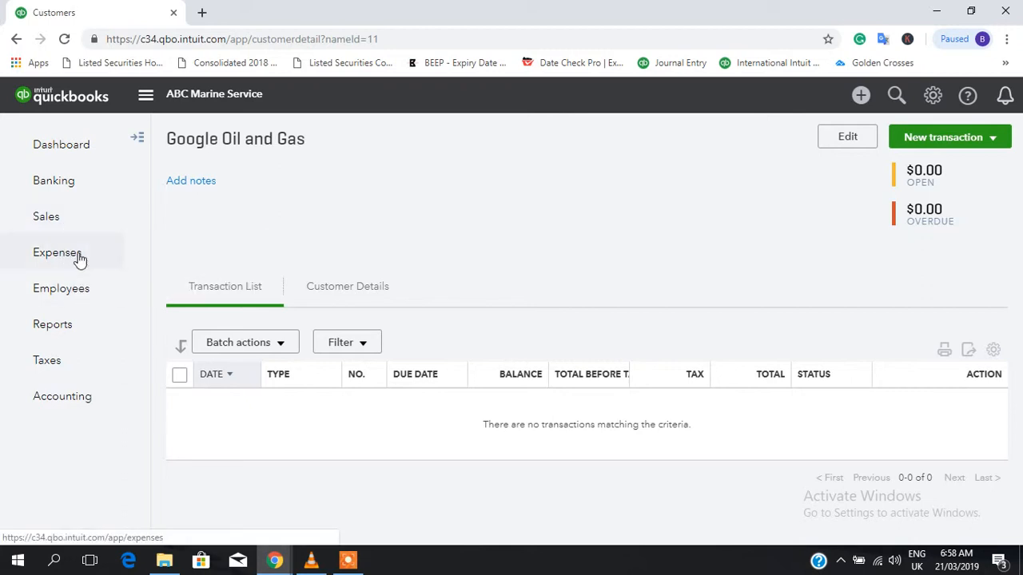
# Start a new supplier record in the supplier list with the display name CAT.
pyautogui.moveTo(80, 258)
pyautogui.click(162, 295)
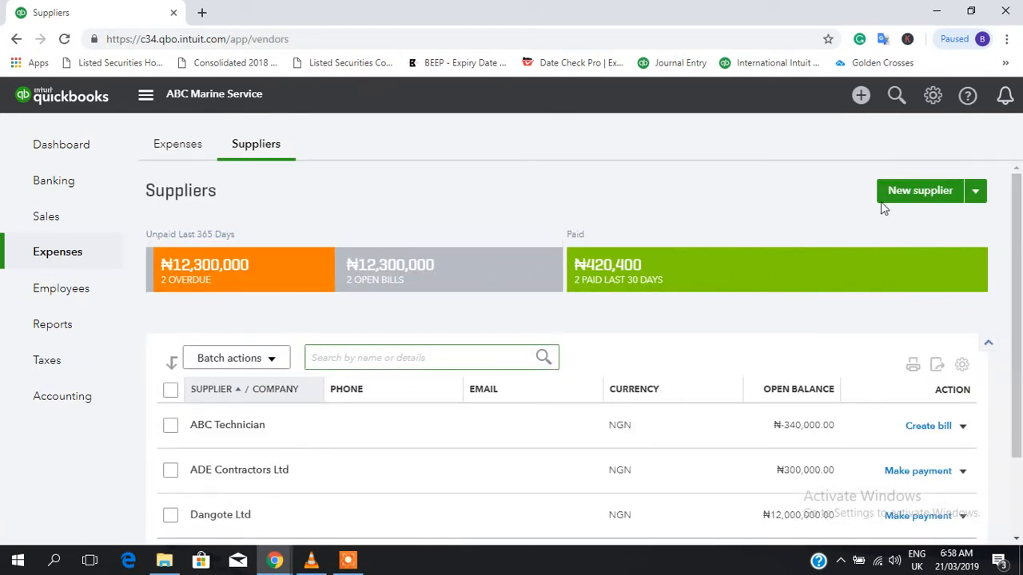
pyautogui.click(904, 194)
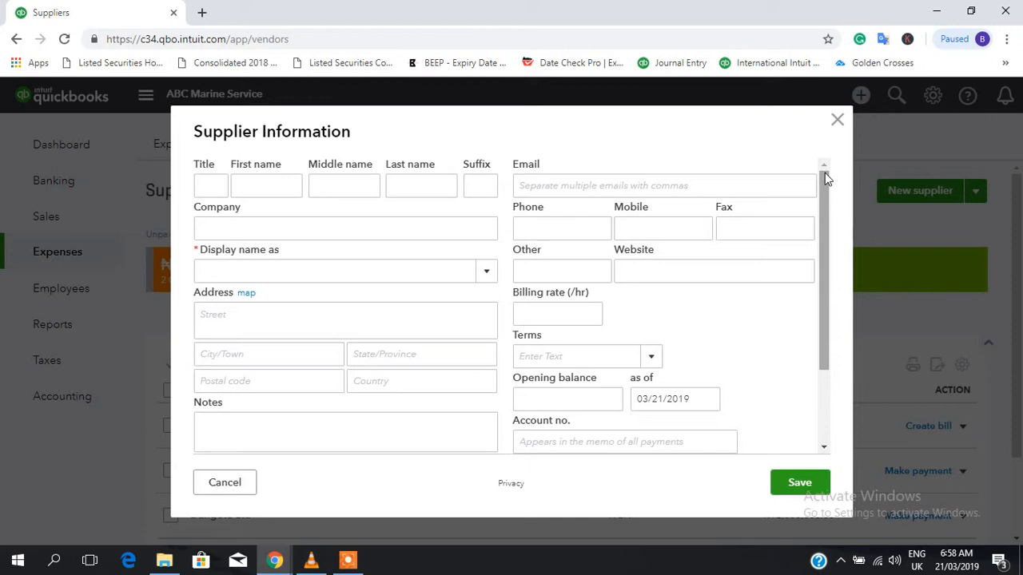
pyautogui.moveTo(825, 174); pyautogui.dragTo(825, 171)
pyautogui.click(276, 271)
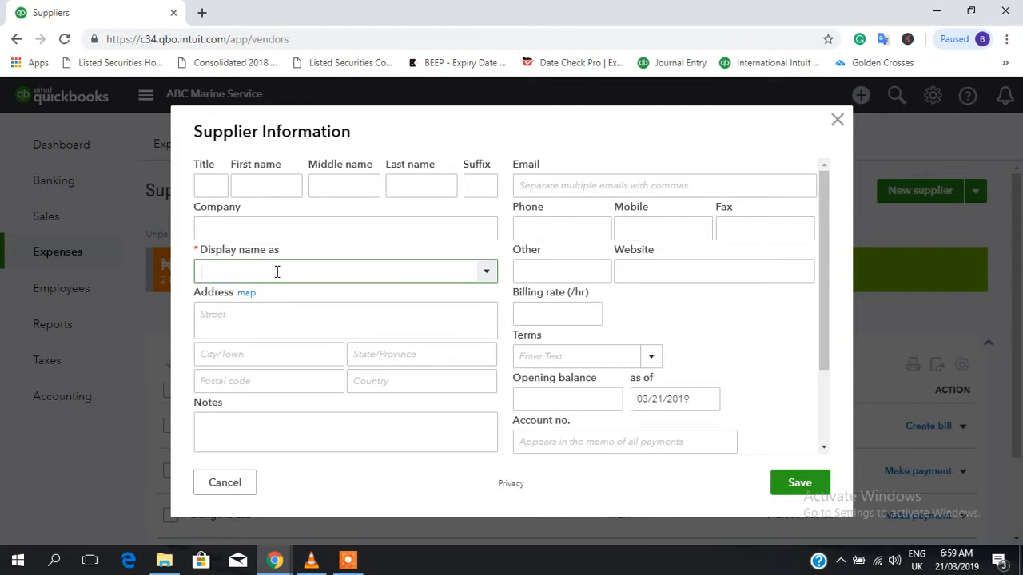
pyautogui.write('CAT')
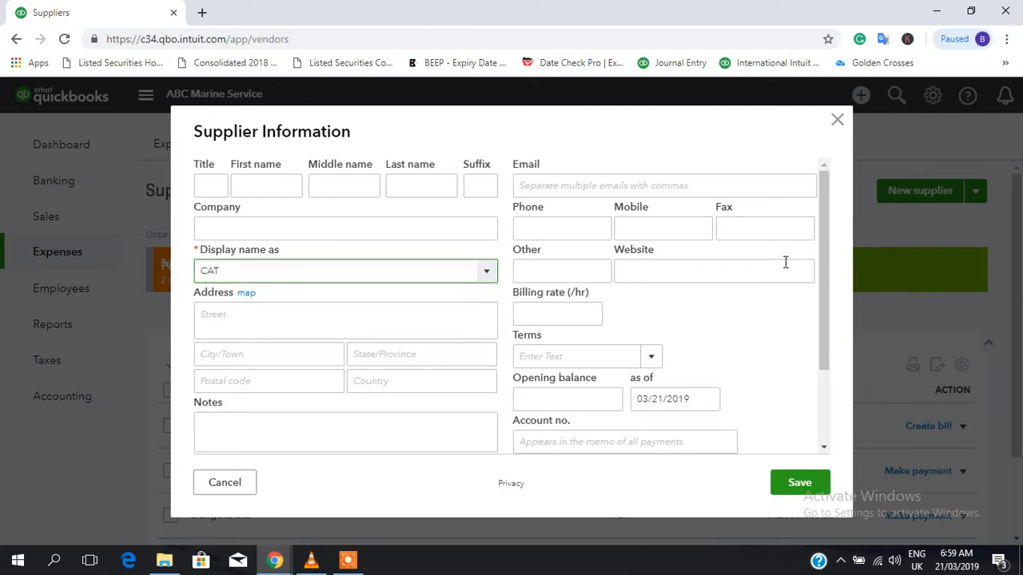
# Set the currency for paying supplier CAT to USD United States Dollar, save the supplier and check its entry in the supplier list.
pyautogui.moveTo(823, 295); pyautogui.dragTo(824, 359)
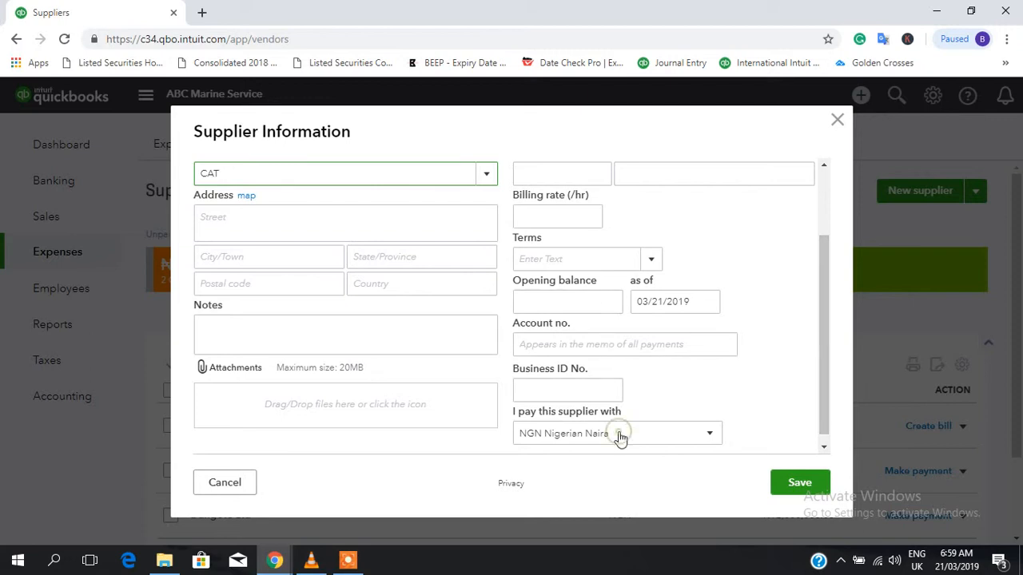
pyautogui.click(620, 438)
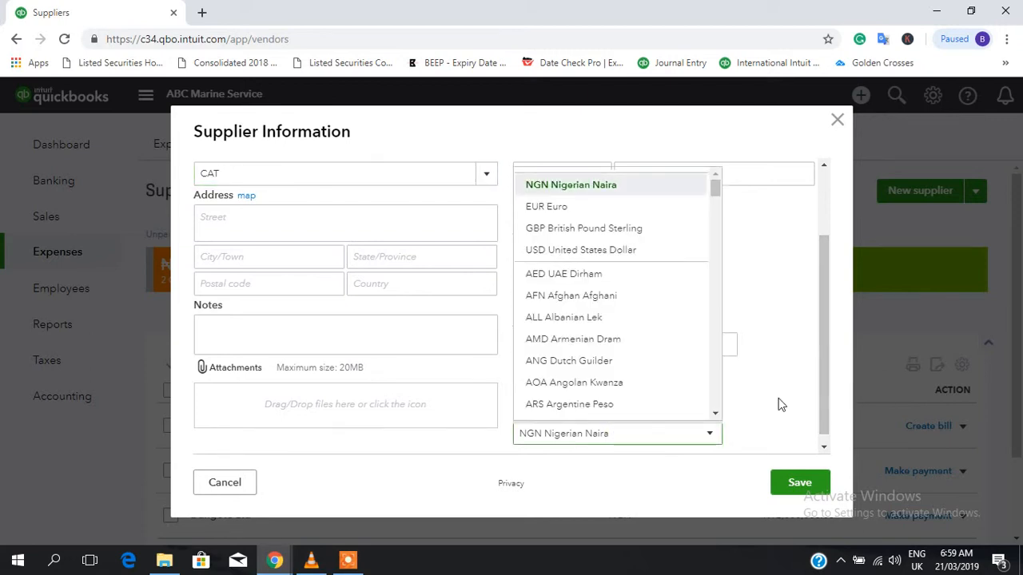
pyautogui.click(605, 251)
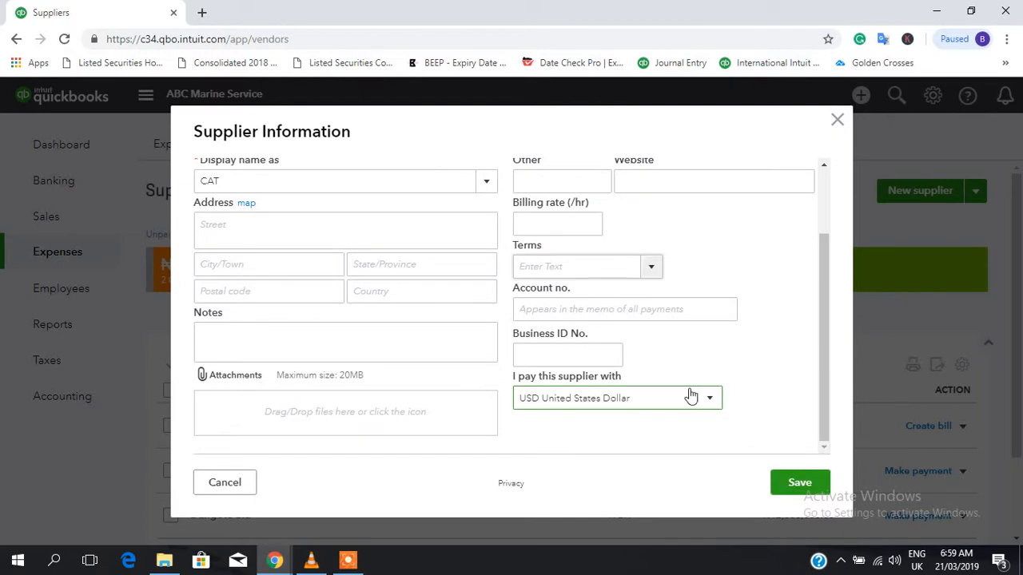
pyautogui.click(801, 483)
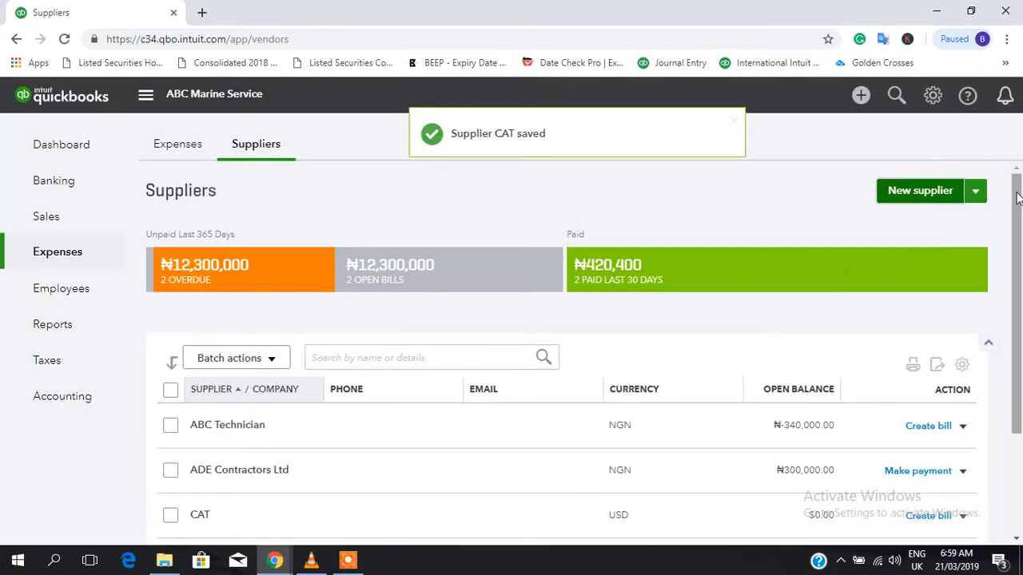
pyautogui.moveTo(1020, 209); pyautogui.dragTo(1019, 259)
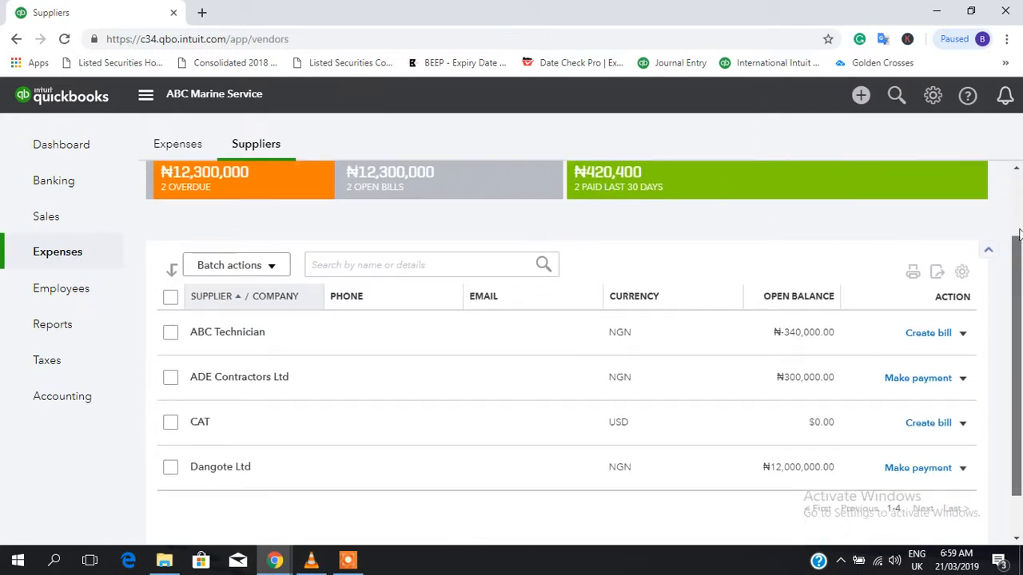
pyautogui.scroll(-2, 629, 328)
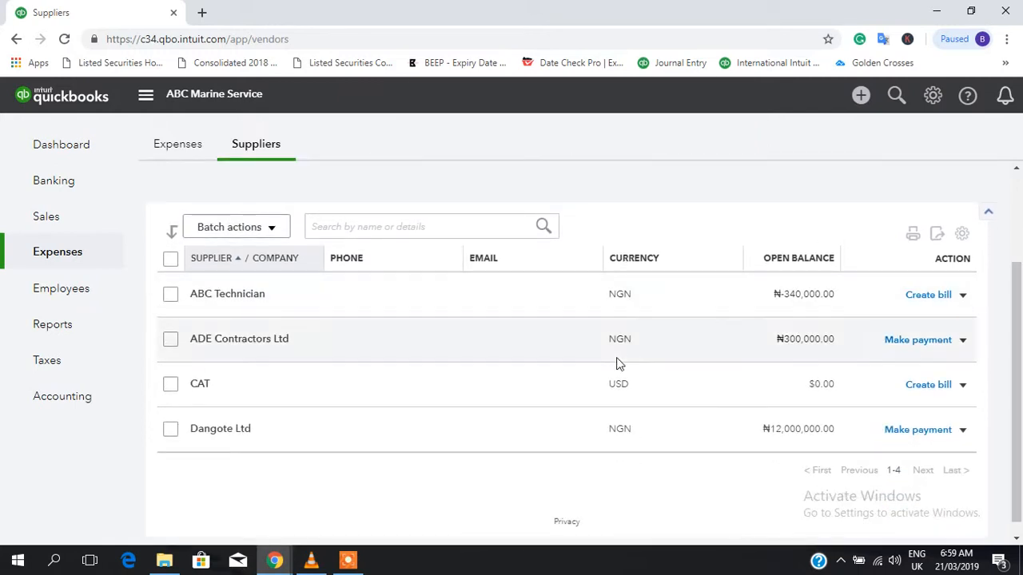
pyautogui.moveTo(1020, 328); pyautogui.dragTo(1021, 199)
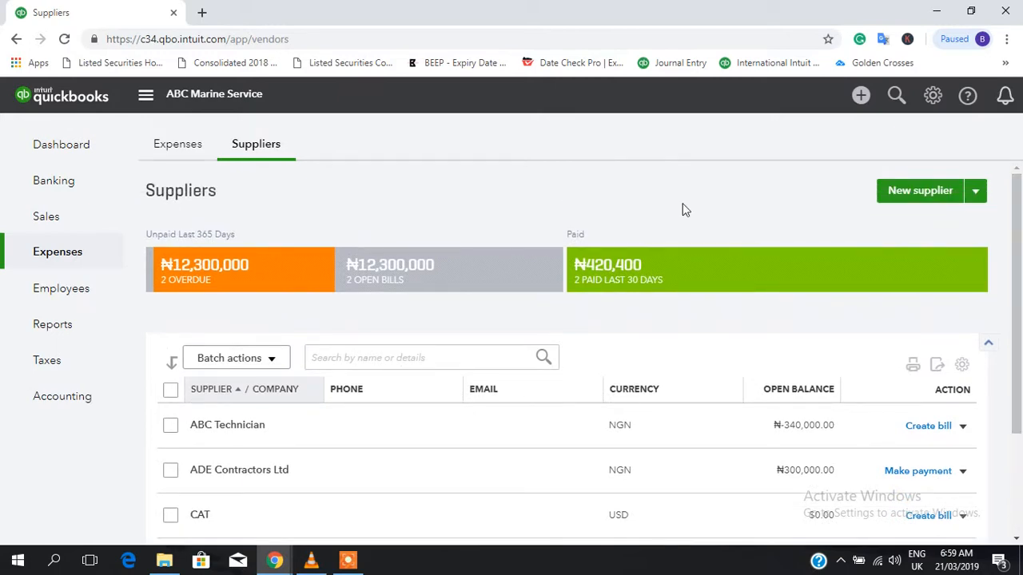
# Start a new invoice from the sales transactions and select Google Oil and Gas as its customer.
pyautogui.moveTo(60, 225)
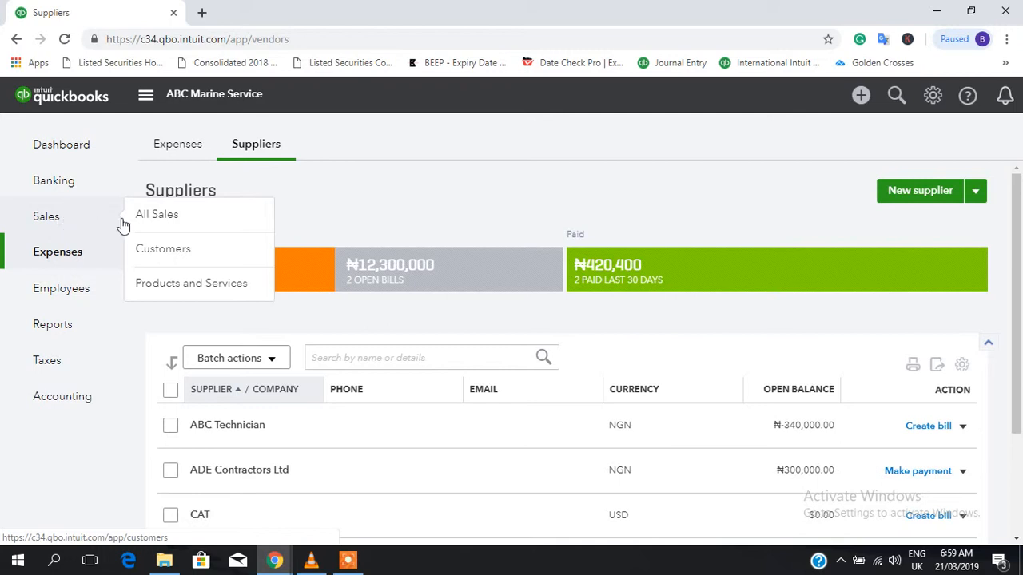
pyautogui.click(164, 225)
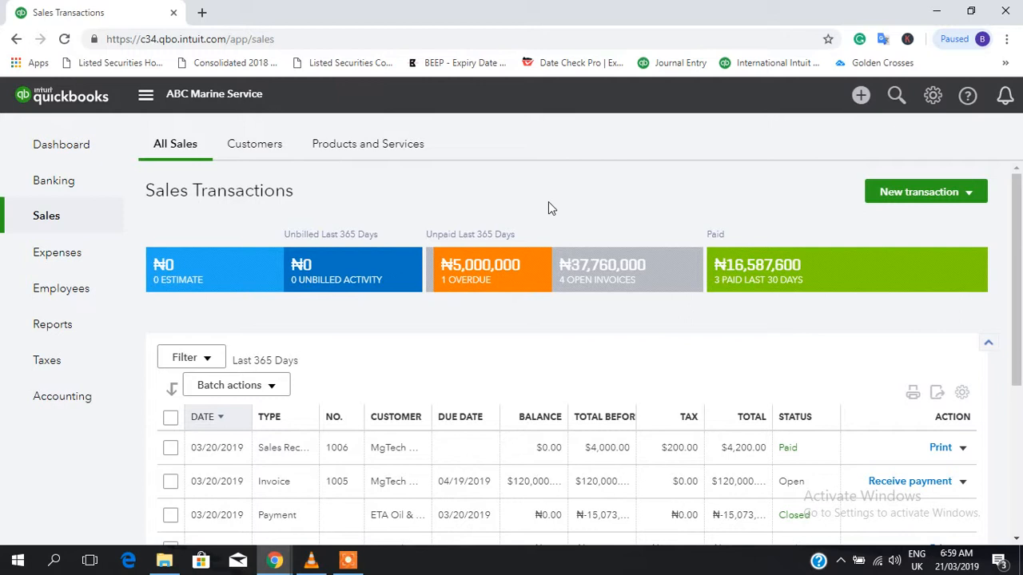
pyautogui.click(931, 195)
pyautogui.click(919, 226)
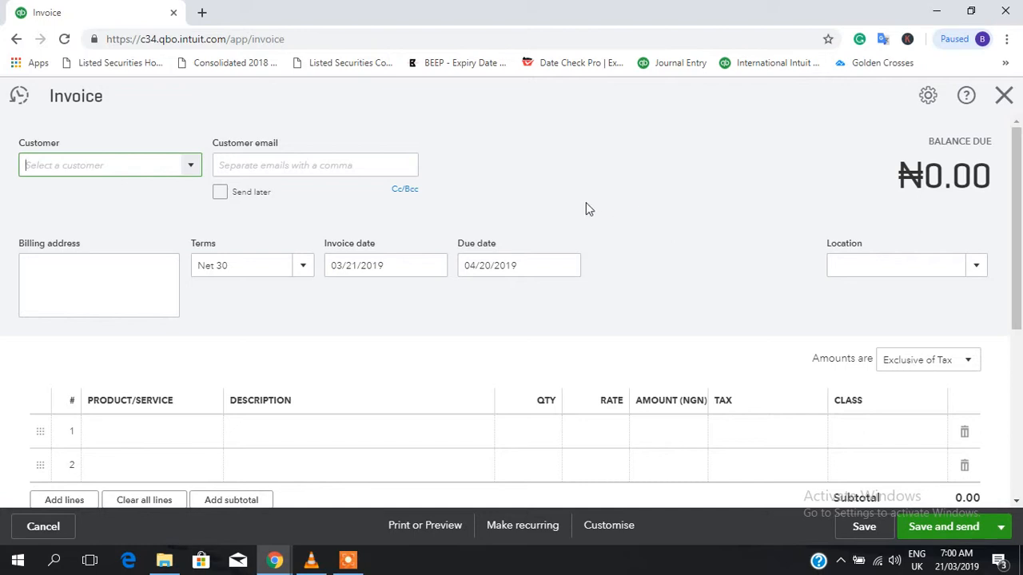
pyautogui.click(191, 166)
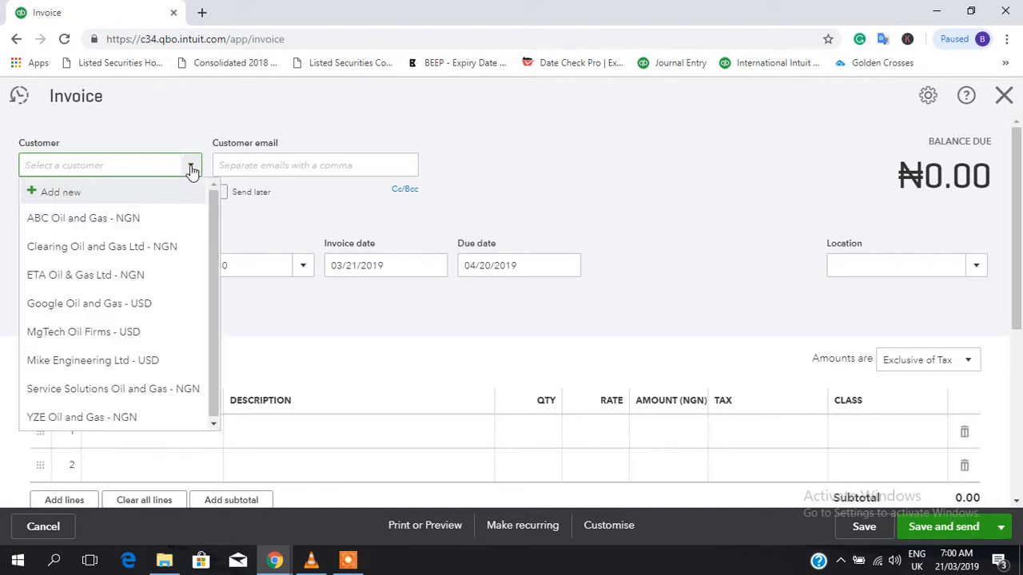
pyautogui.click(126, 306)
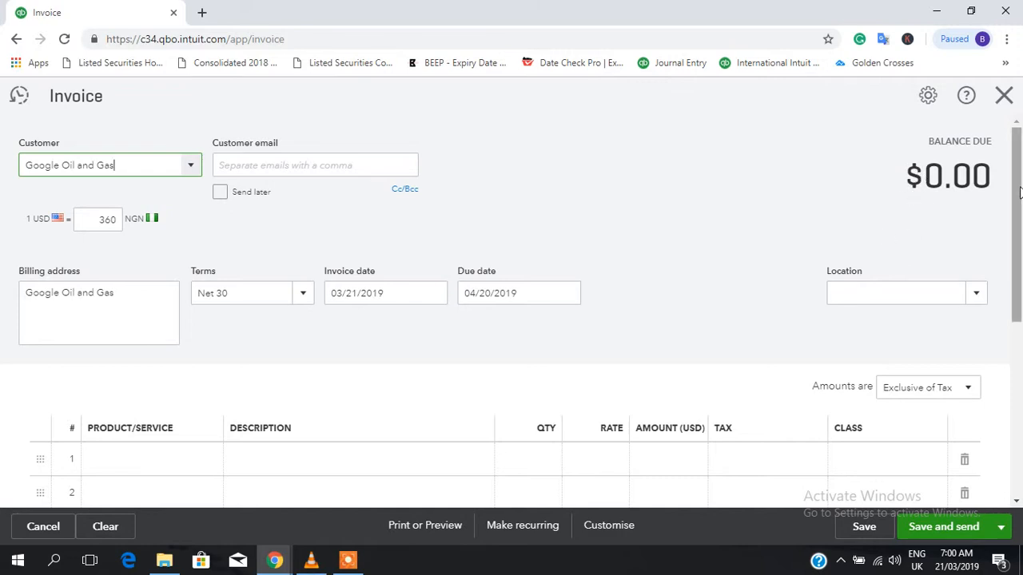
# Add Oil and Gas Staff Training as the invoice's first line item with a rate of 3400.
pyautogui.moveTo(1019, 190); pyautogui.dragTo(1019, 225)
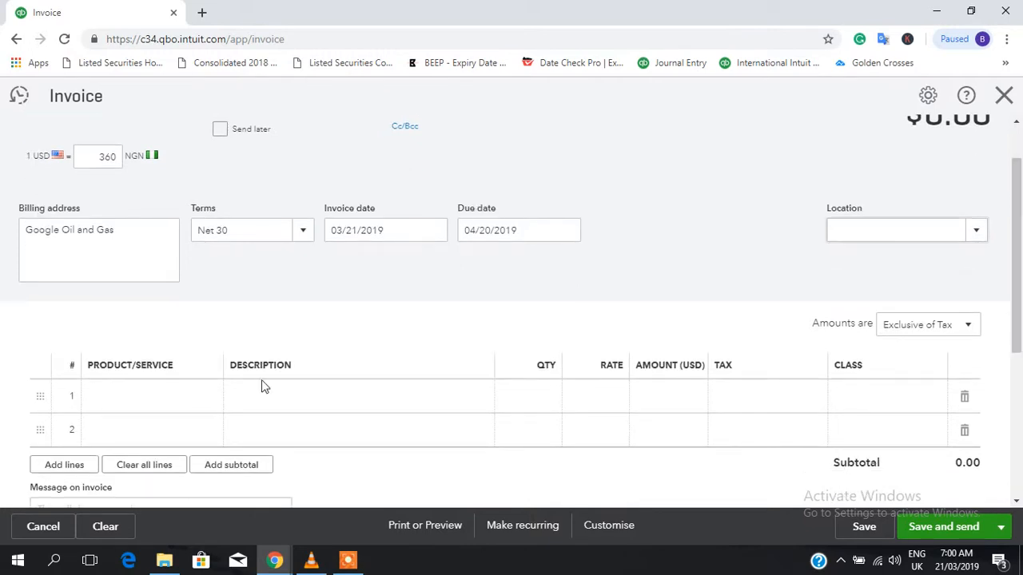
pyautogui.click(168, 400)
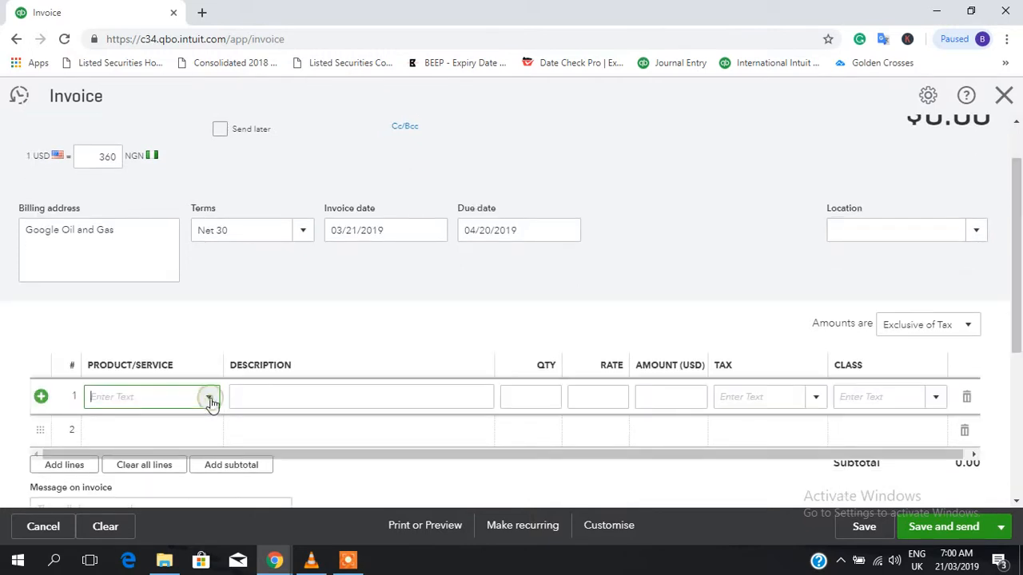
pyautogui.click(210, 400)
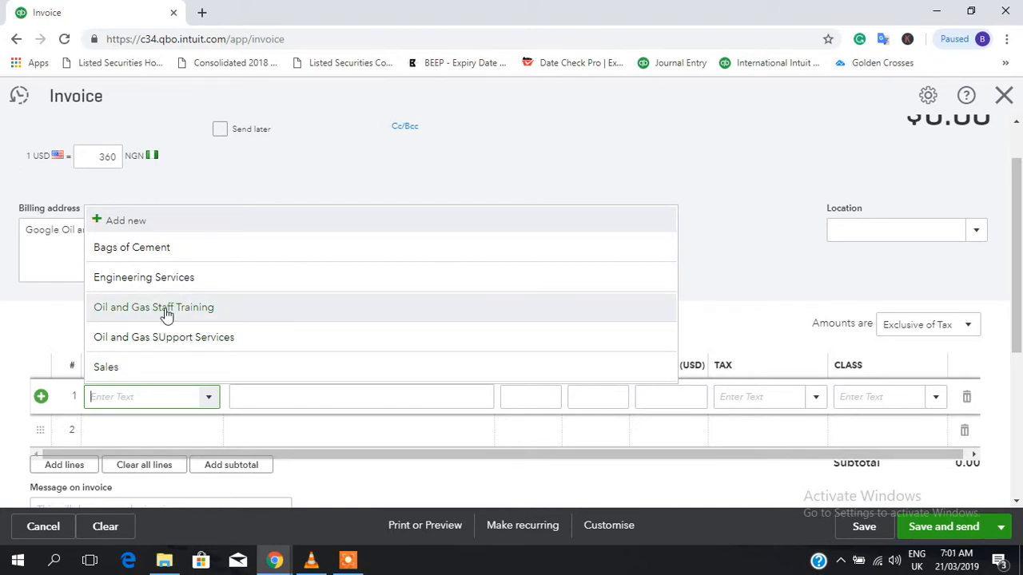
pyautogui.press('Return')
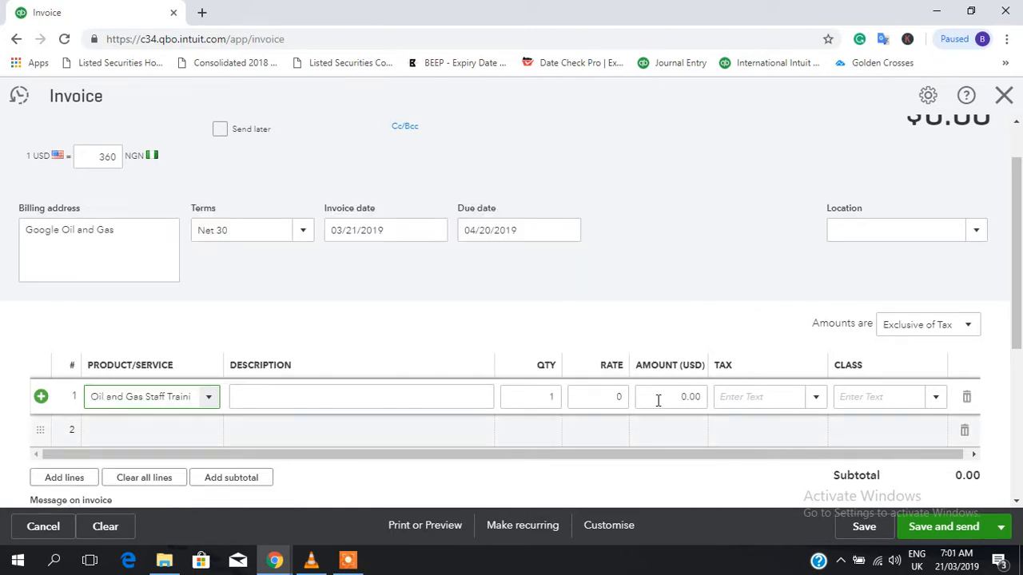
pyautogui.click(599, 396)
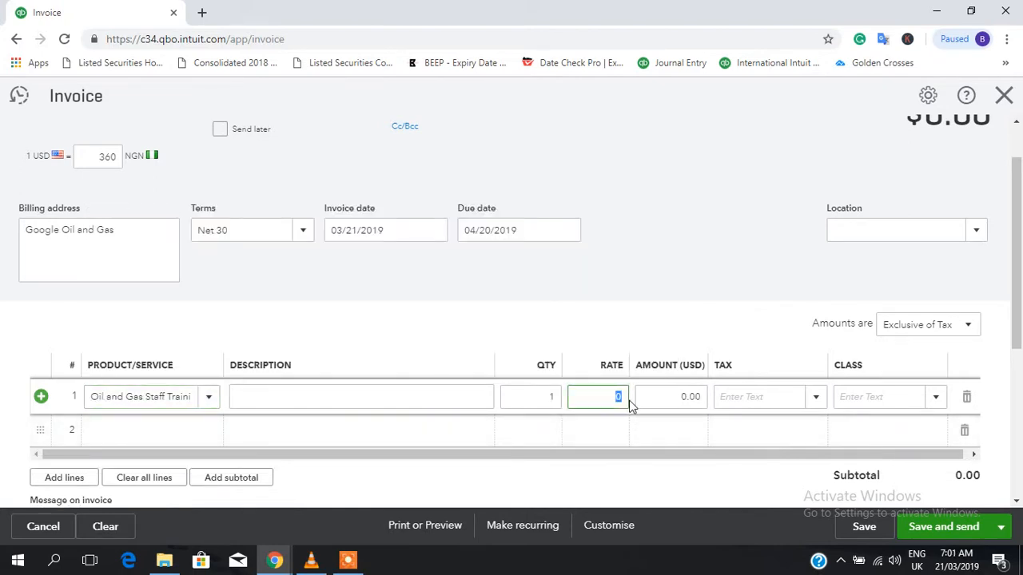
pyautogui.write('34--')
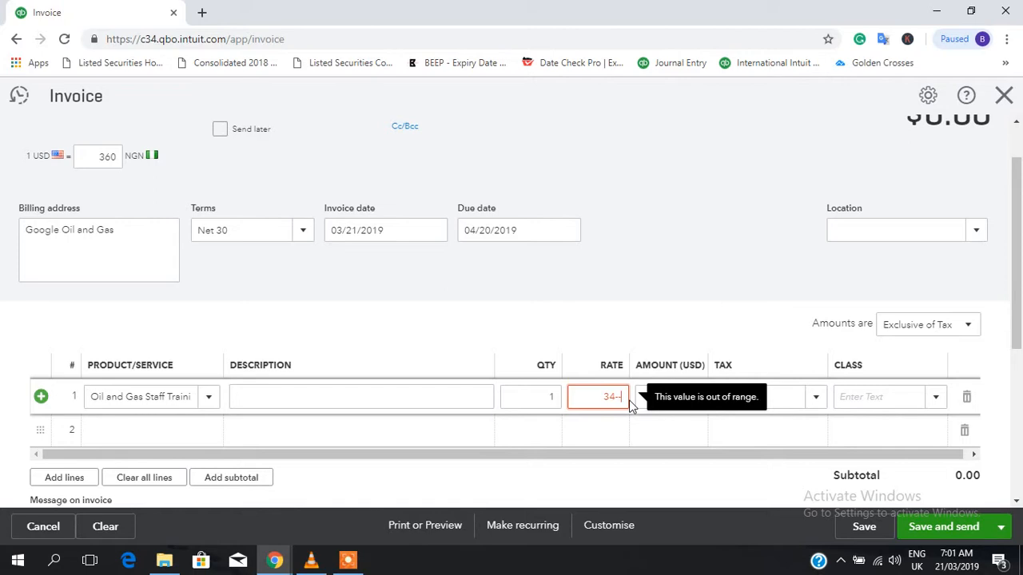
pyautogui.press('BackSpace')
pyautogui.press('BackSpace')
pyautogui.write('00')
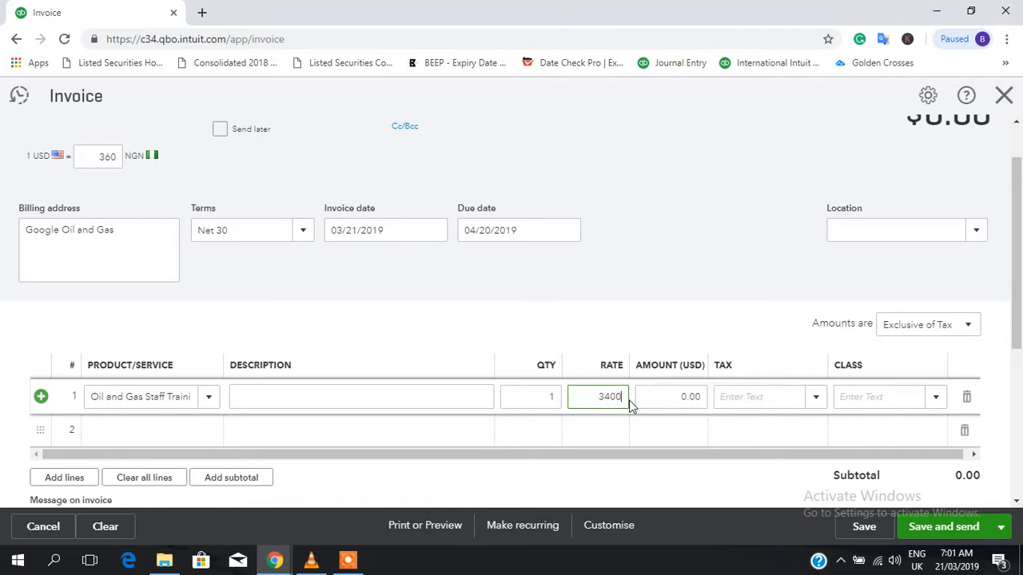
# Set the quantity of the Oil and Gas Staff Training line to 3.
pyautogui.click(548, 398)
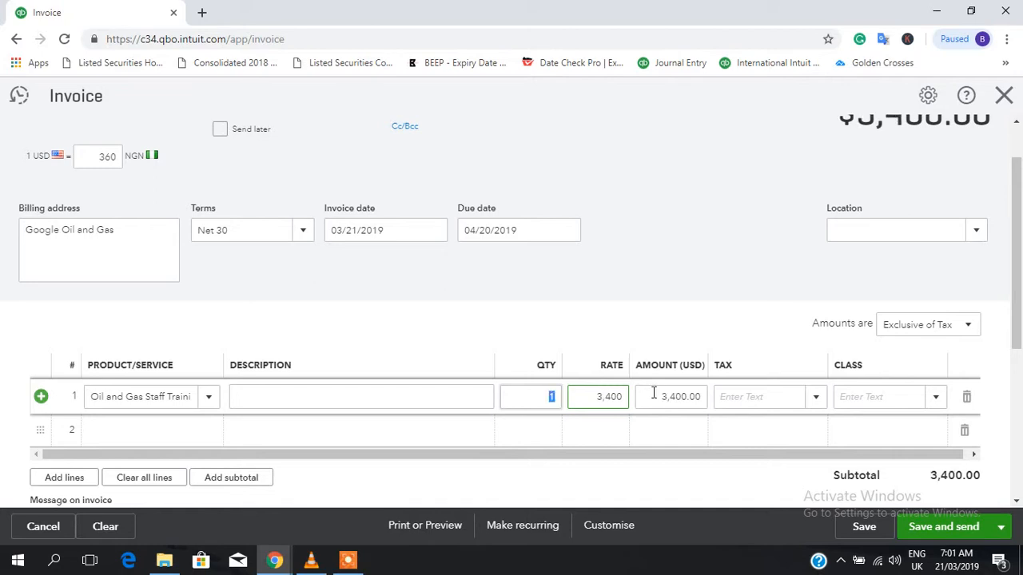
pyautogui.click(646, 394)
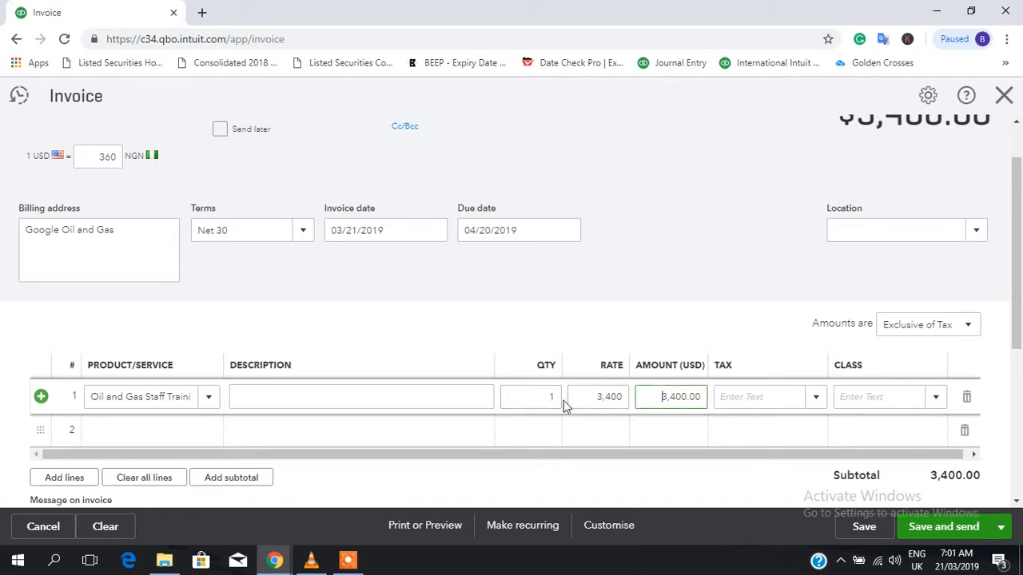
pyautogui.write('2')
pyautogui.click(536, 398)
pyautogui.moveTo(543, 398); pyautogui.dragTo(569, 399)
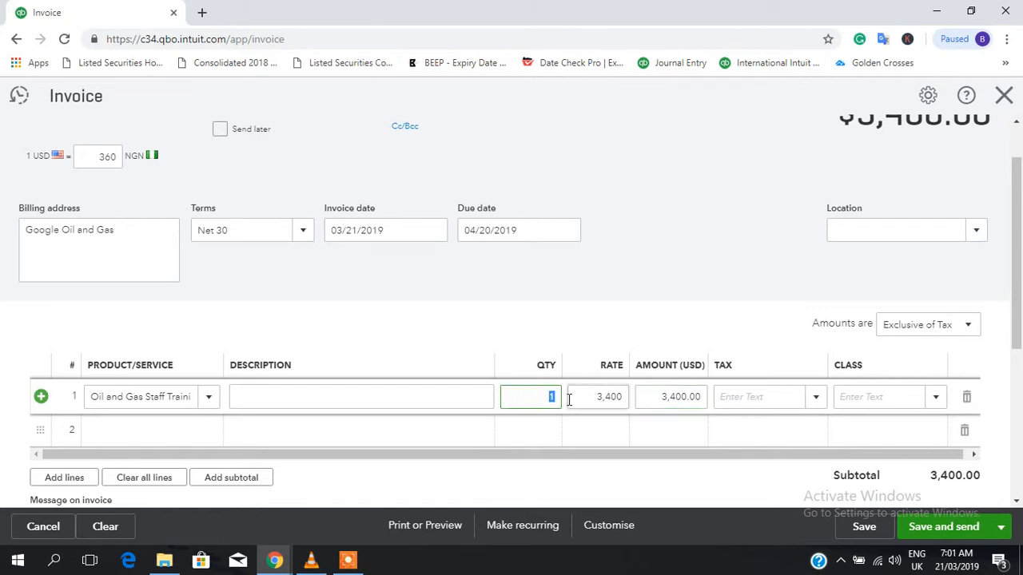
pyautogui.write('3')
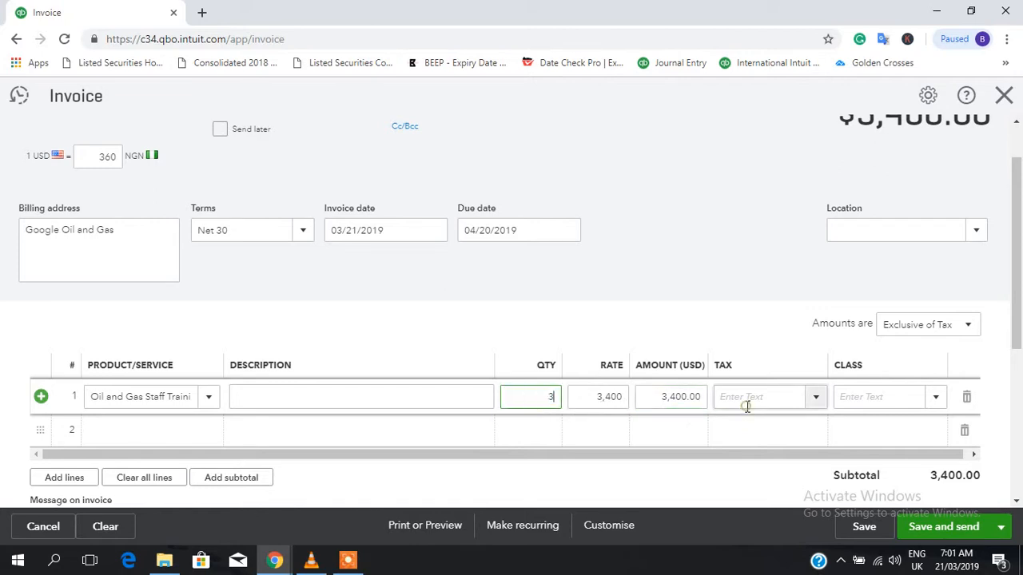
pyautogui.click(747, 406)
# Apply the VAT (5%) tax to the Oil and Gas Staff Training line.
pyautogui.moveTo(1020, 274); pyautogui.dragTo(1019, 246)
pyautogui.scroll(-2, 845, 373)
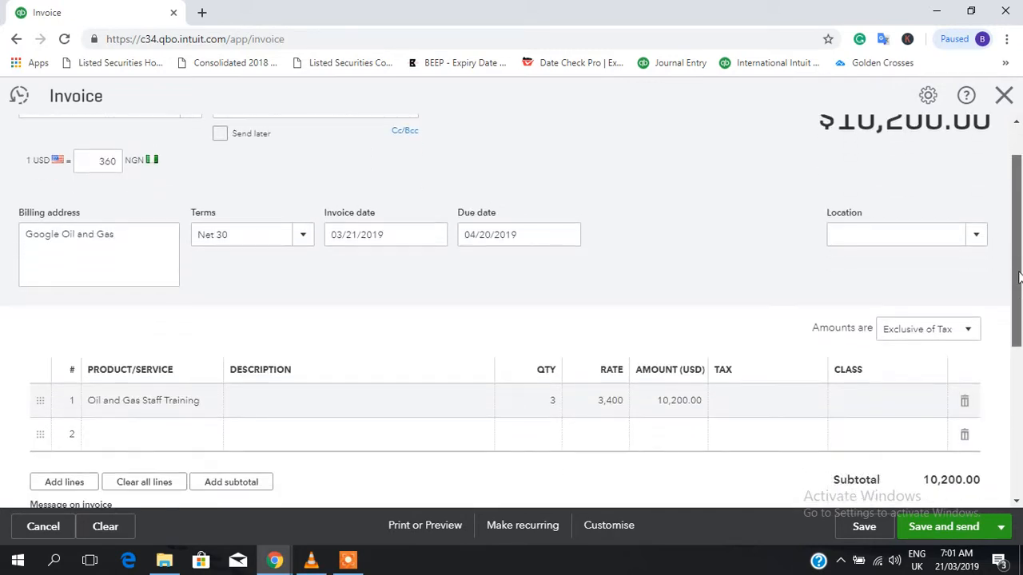
pyautogui.click(775, 360)
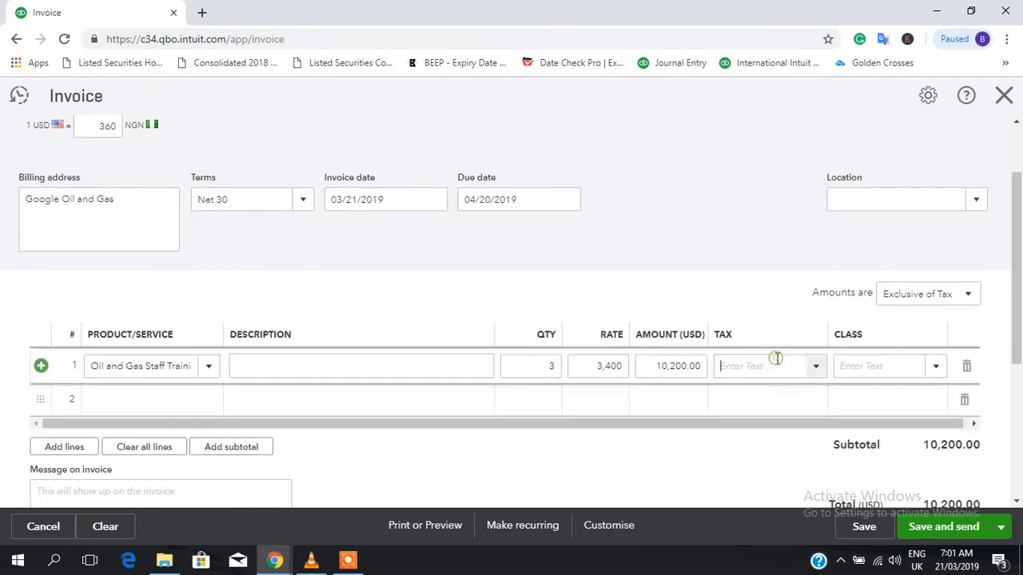
pyautogui.click(817, 368)
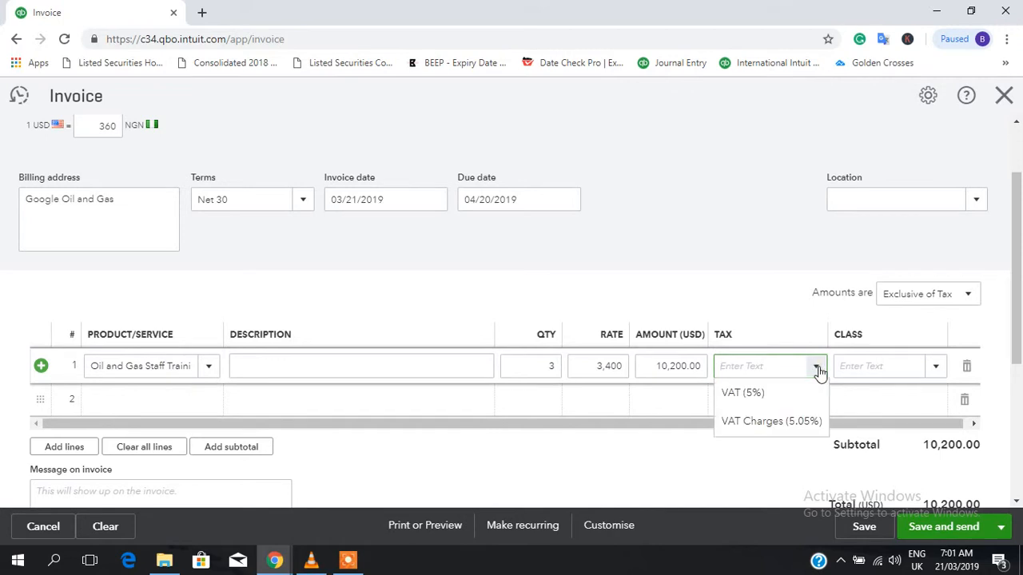
pyautogui.click(777, 394)
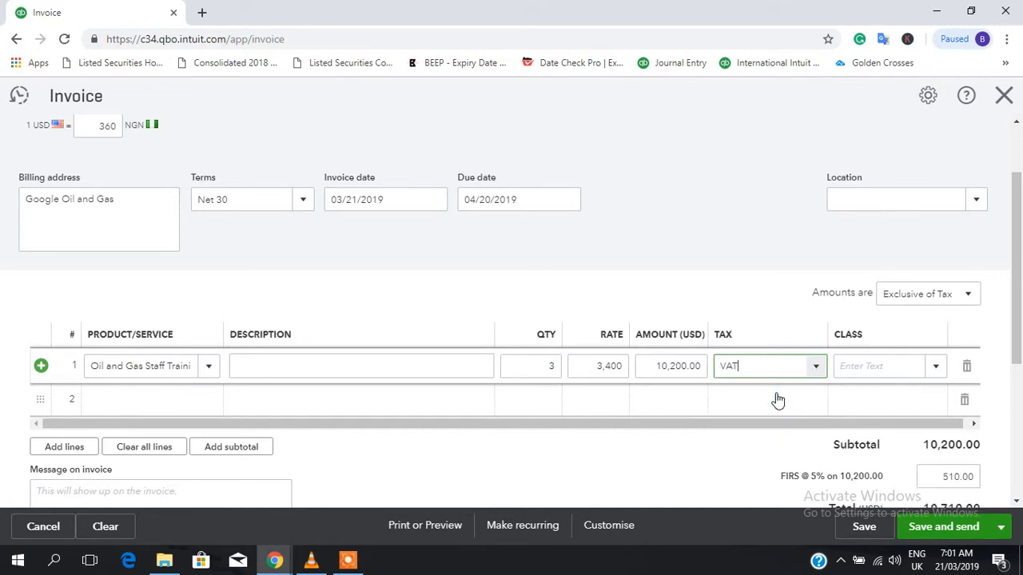
# Create a new class named "Newyork, US" for the Oil and Gas Staff Training line and save it.
pyautogui.moveTo(1020, 261); pyautogui.dragTo(1019, 290)
pyautogui.click(904, 309)
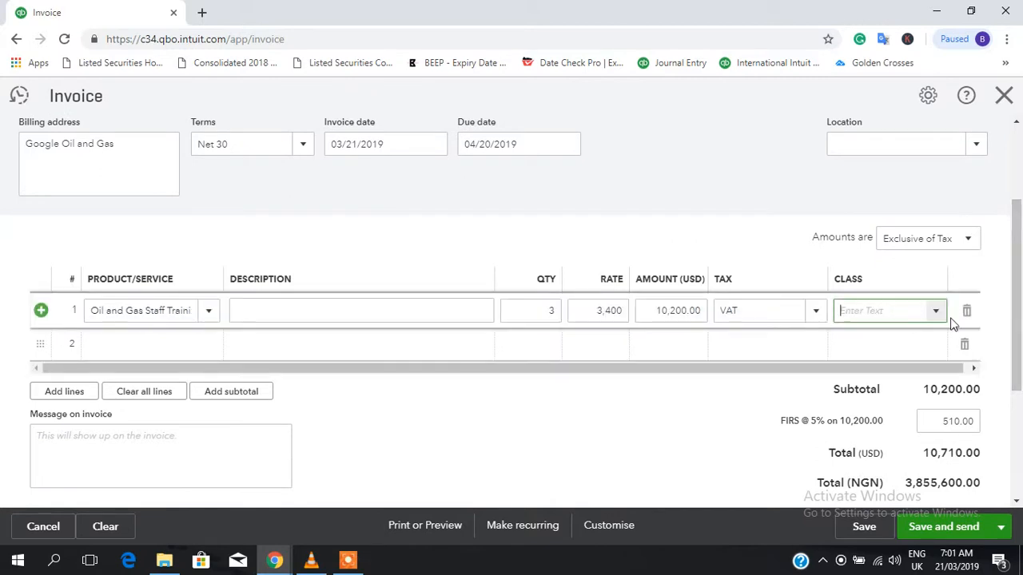
pyautogui.click(935, 311)
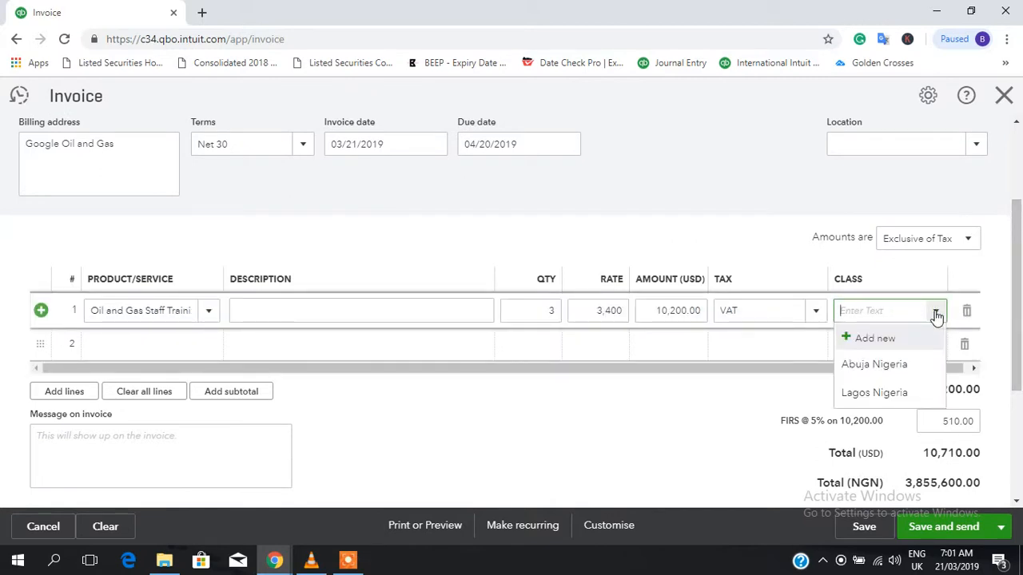
pyautogui.click(893, 339)
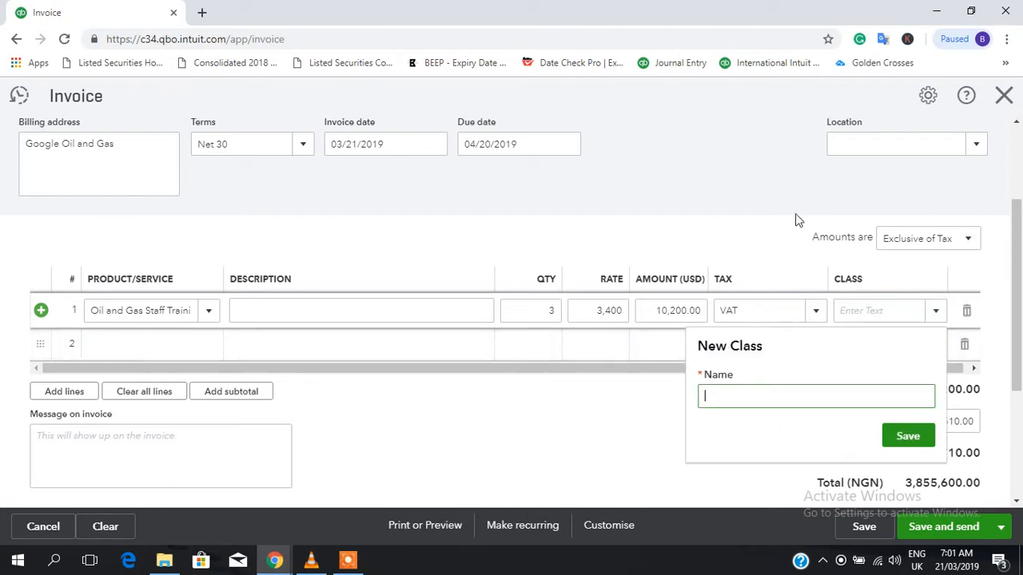
pyautogui.write('US')
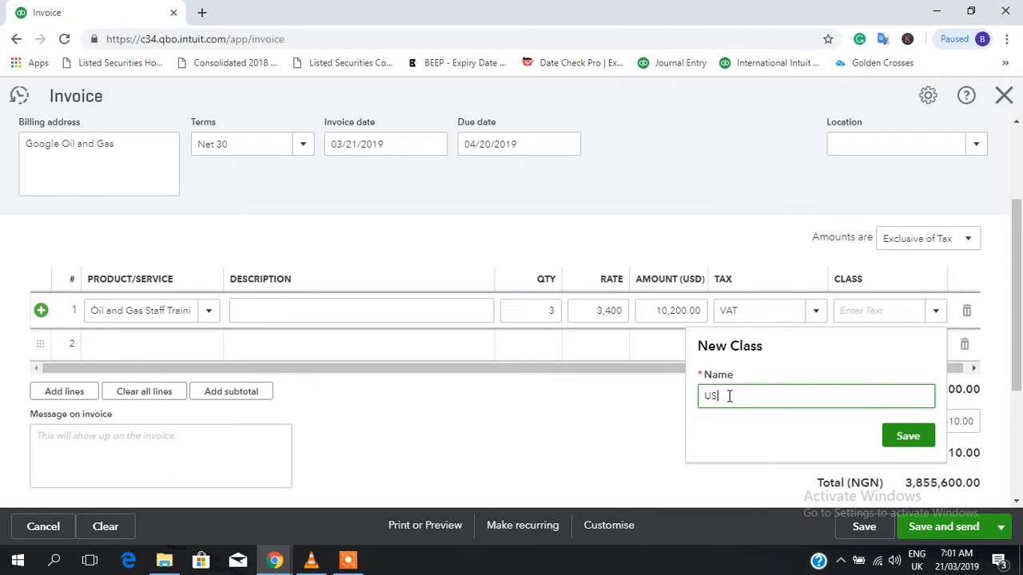
pyautogui.press('BackSpace')
pyautogui.press('BackSpace')
pyautogui.write('Ney')
pyautogui.write('w')
pyautogui.write('ord')
pyautogui.write(' US')
pyautogui.click(743, 397)
pyautogui.press('BackSpace')
pyautogui.write('k,')
pyautogui.click(908, 435)
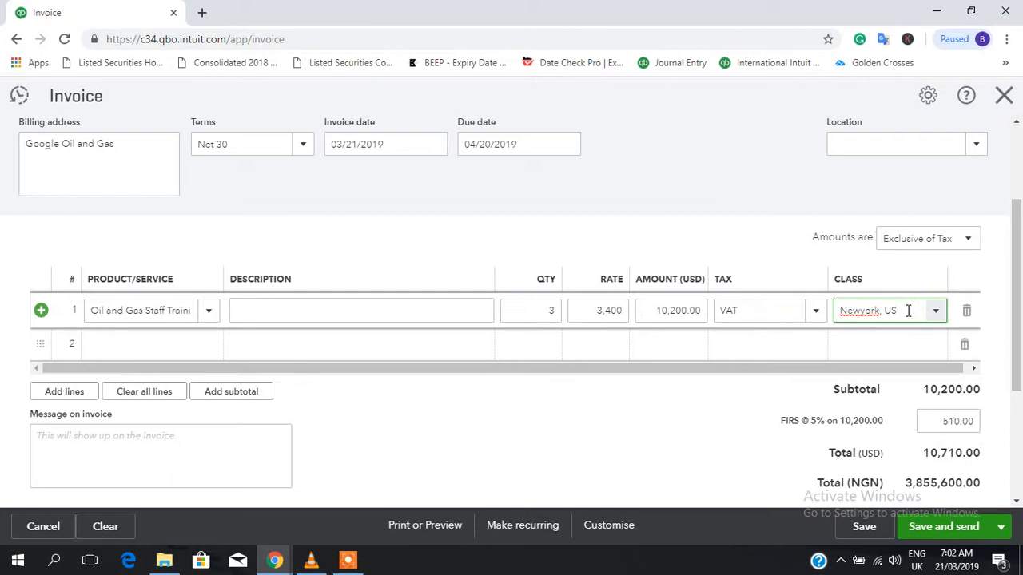
# Review the exchange rate and the USD and NGN totals on the Google Oil and Gas invoice and save it.
pyautogui.moveTo(1019, 234); pyautogui.dragTo(1019, 183)
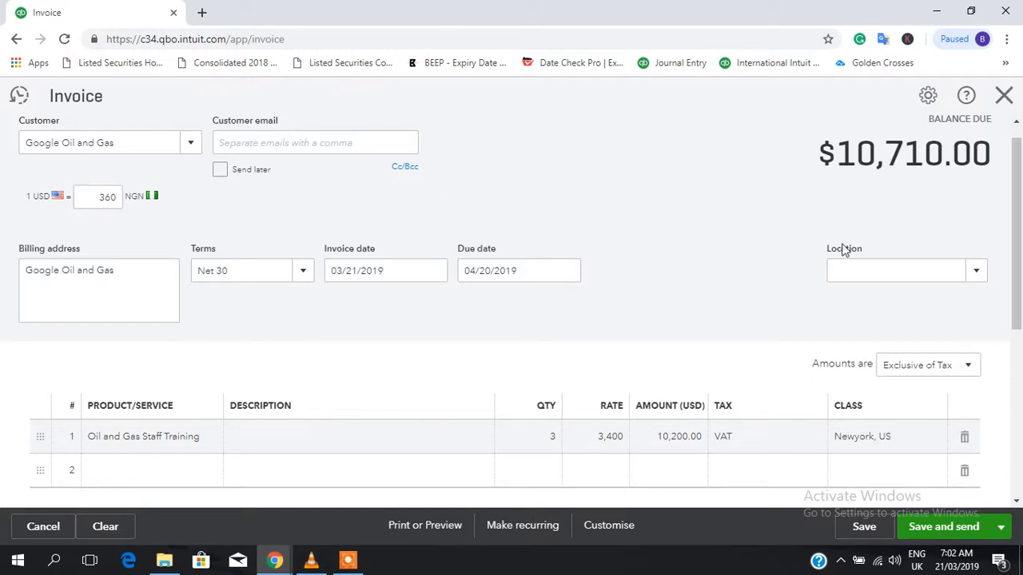
pyautogui.moveTo(1020, 285); pyautogui.dragTo(1021, 394)
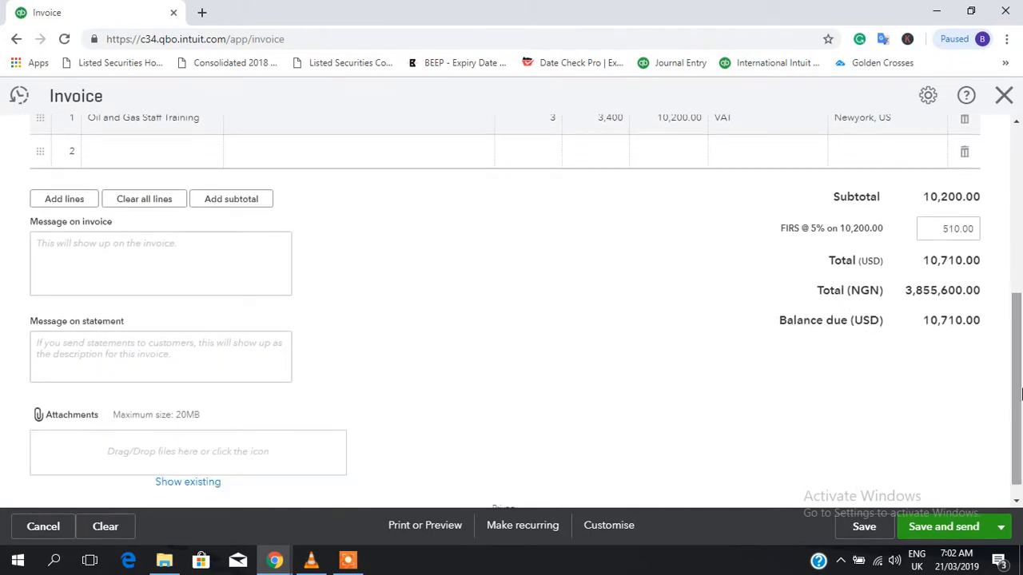
pyautogui.click(867, 531)
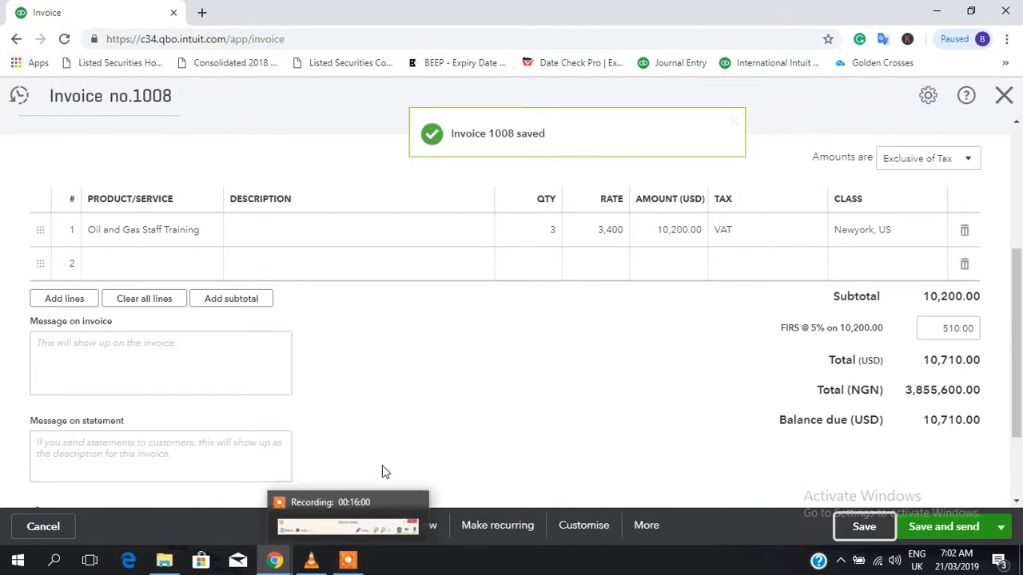
pyautogui.scroll(4, 382, 465)
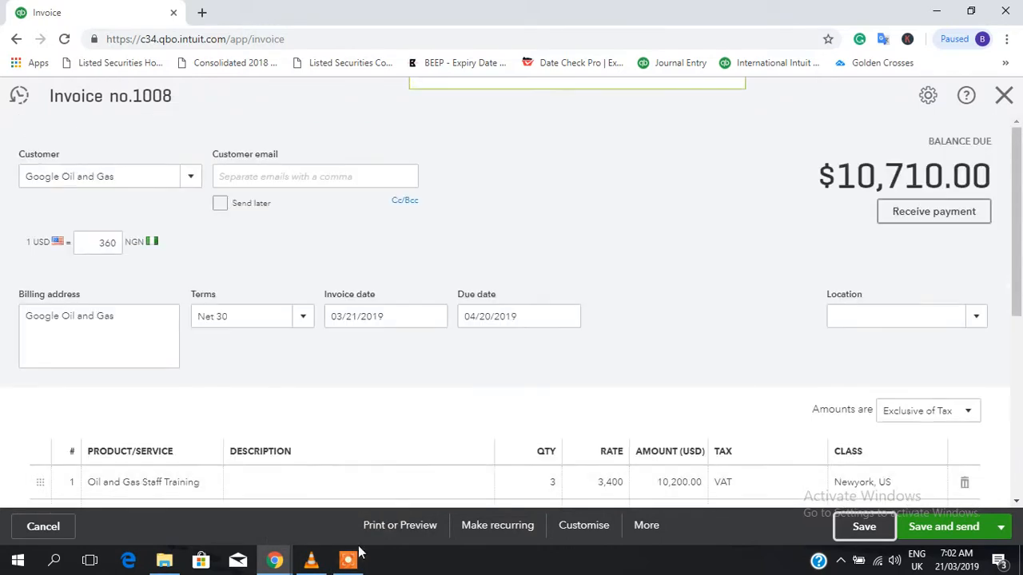
pyautogui.click(349, 561)
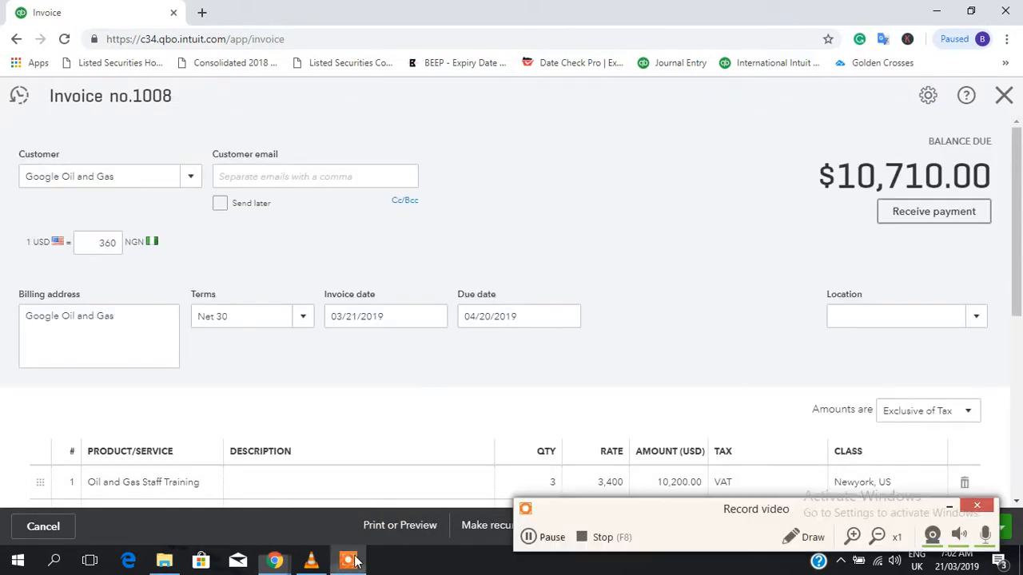
pyautogui.click(550, 538)
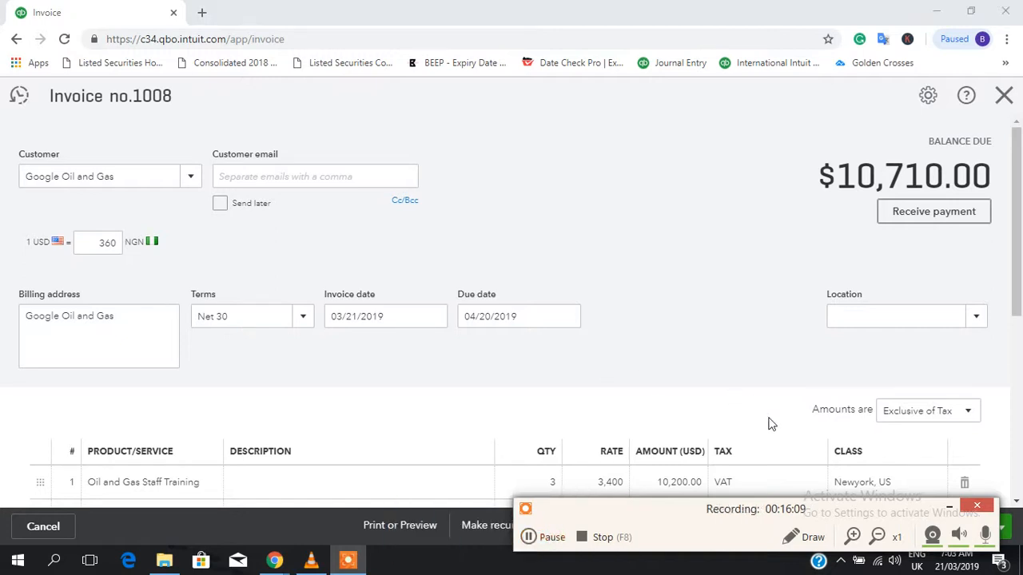
pyautogui.click(947, 511)
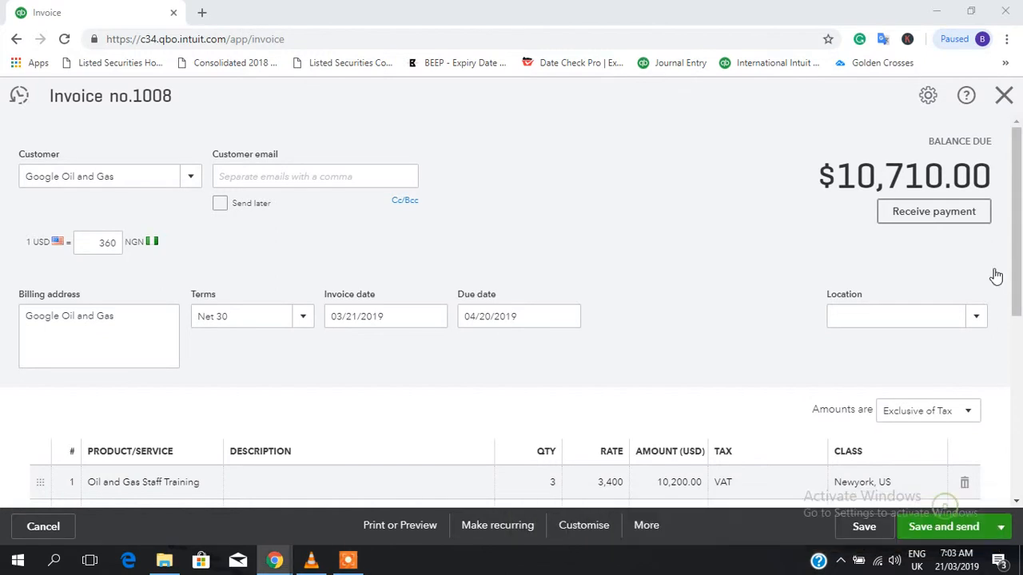
# Save the Google Oil and Gas invoice again, close it and check it in the sales transactions list.
pyautogui.scroll(-2, 911, 432)
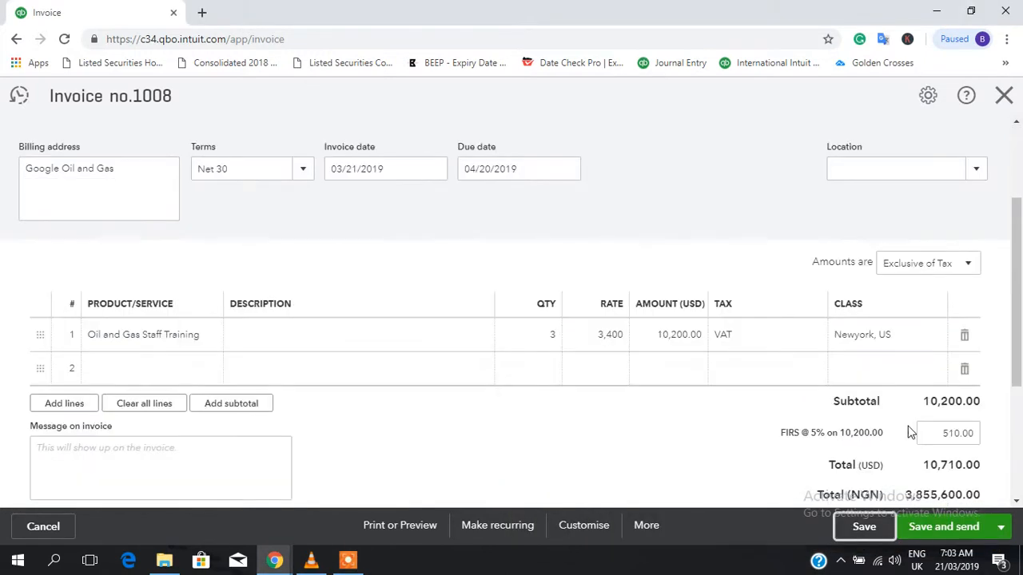
pyautogui.click(852, 528)
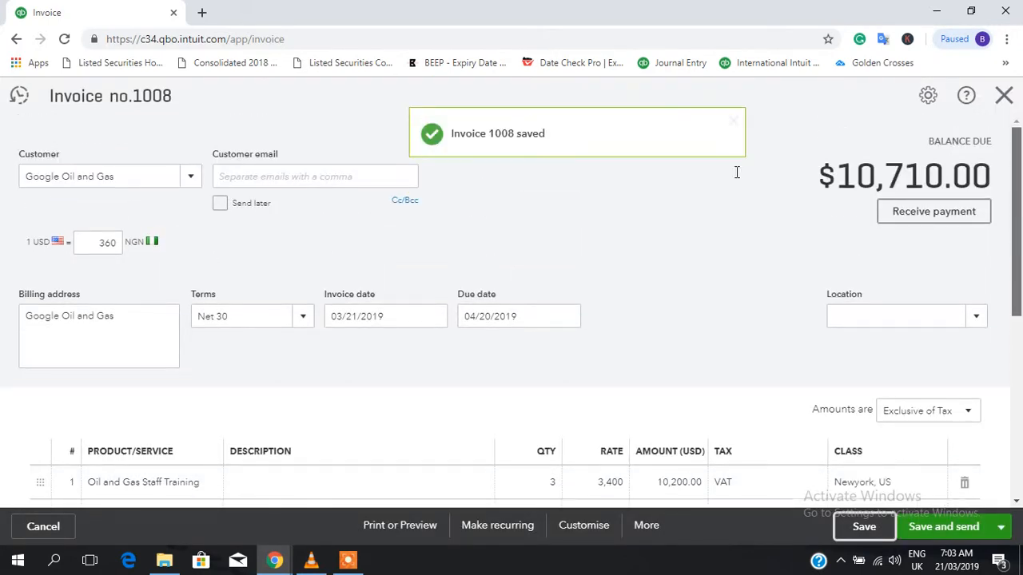
pyautogui.click(1004, 96)
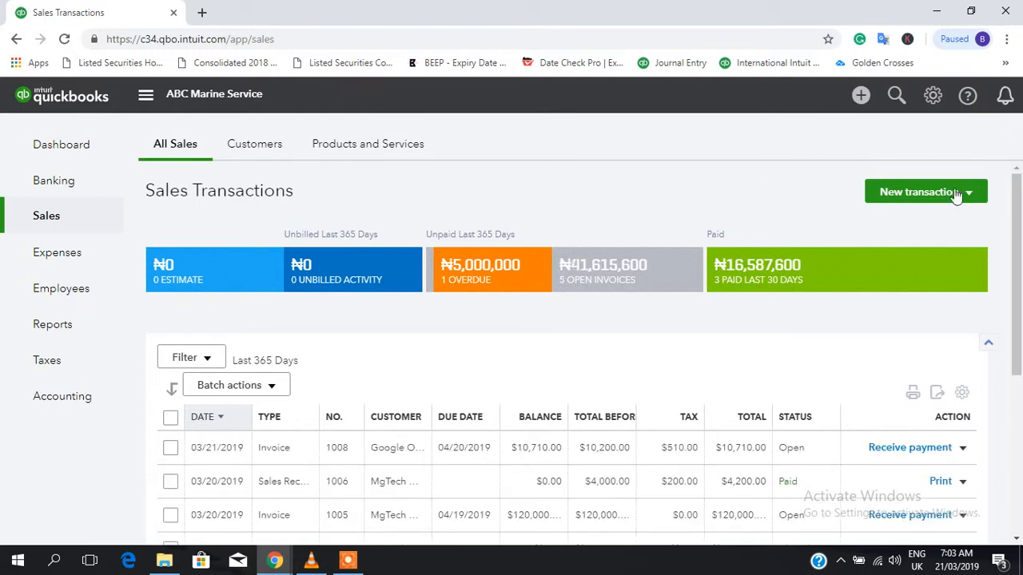
pyautogui.moveTo(1021, 191)
pyautogui.mouseDown()
pyautogui.moveTo(1020, 205)
pyautogui.moveTo(1019, 187)
pyautogui.mouseUp()
pyautogui.moveTo(1016, 204)
pyautogui.mouseDown()
pyautogui.moveTo(1019, 248)
pyautogui.moveTo(1019, 184)
pyautogui.mouseUp()
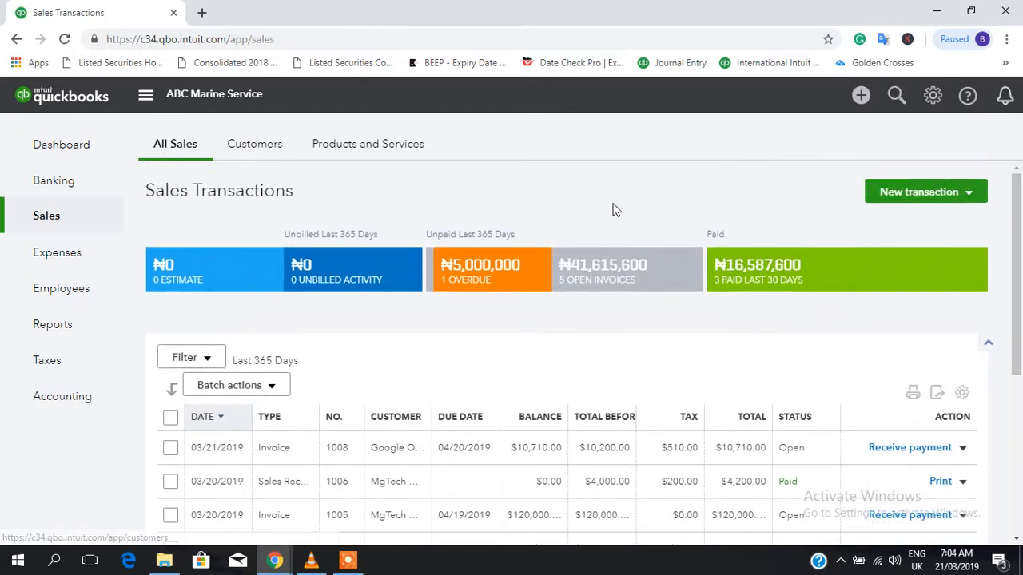
pyautogui.moveTo(1021, 266); pyautogui.dragTo(1019, 316)
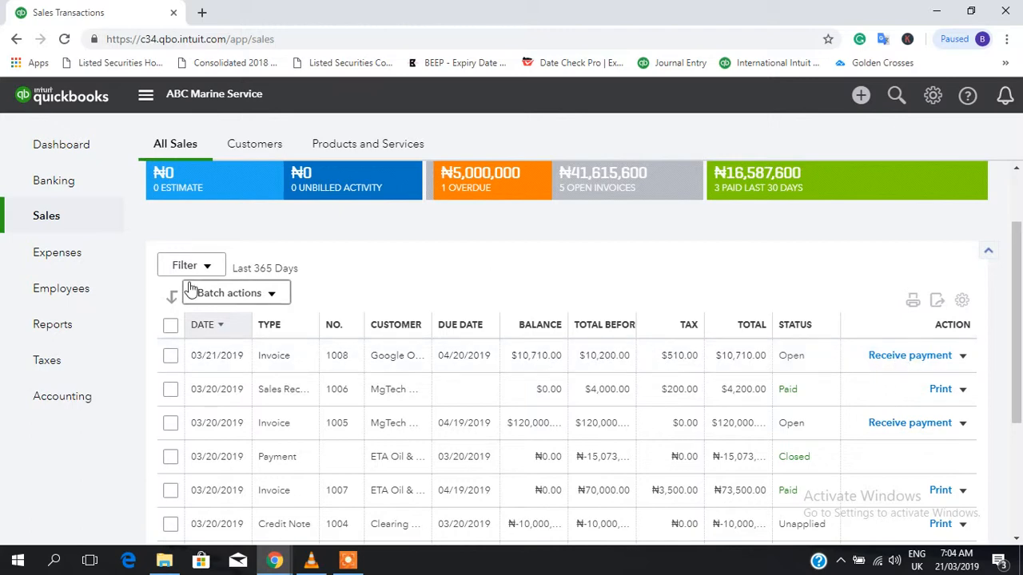
# Find the Customer Balance Summary report among the reports and examine each customer's balance.
pyautogui.click(62, 331)
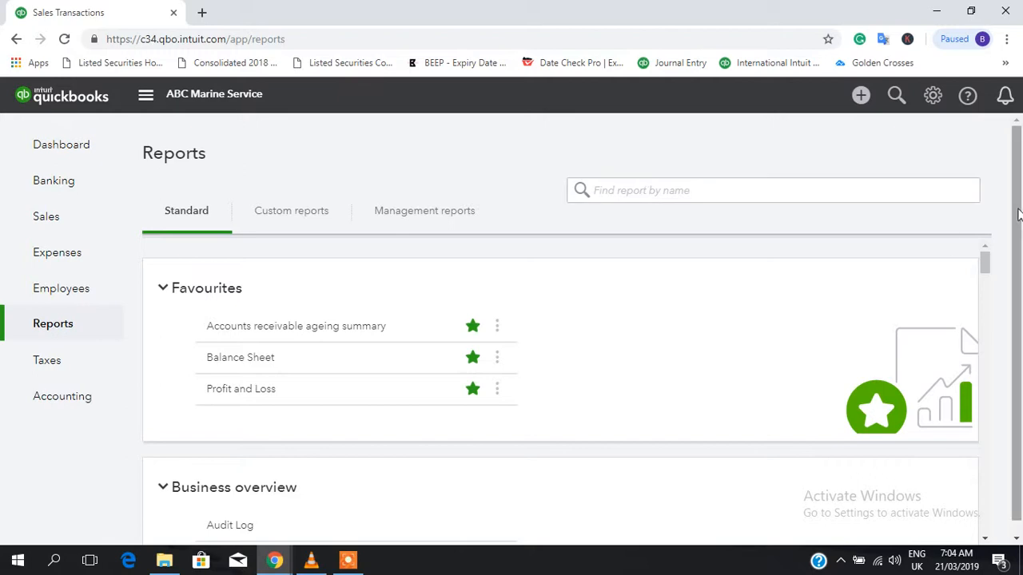
pyautogui.click(704, 190)
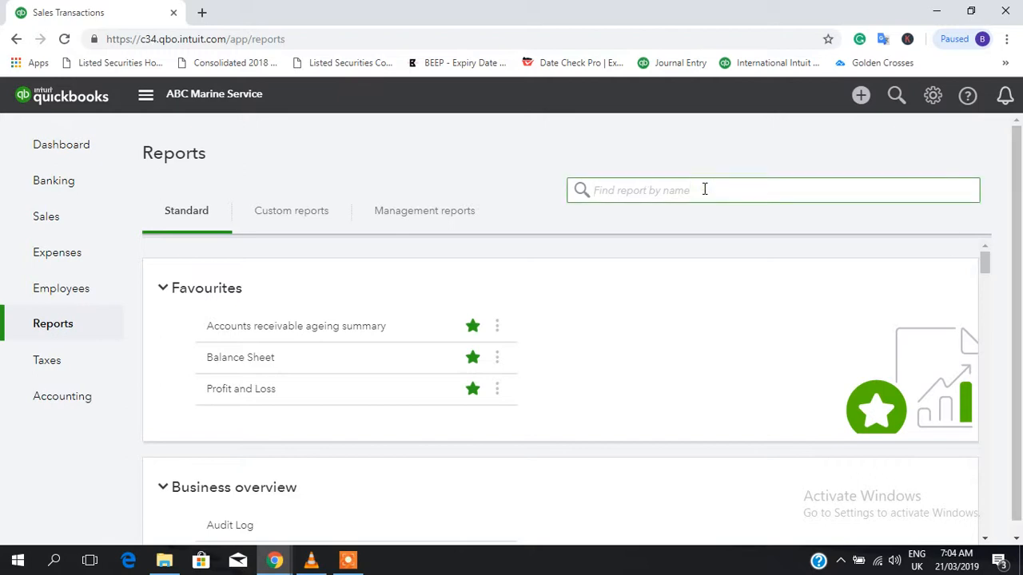
pyautogui.write('rece')
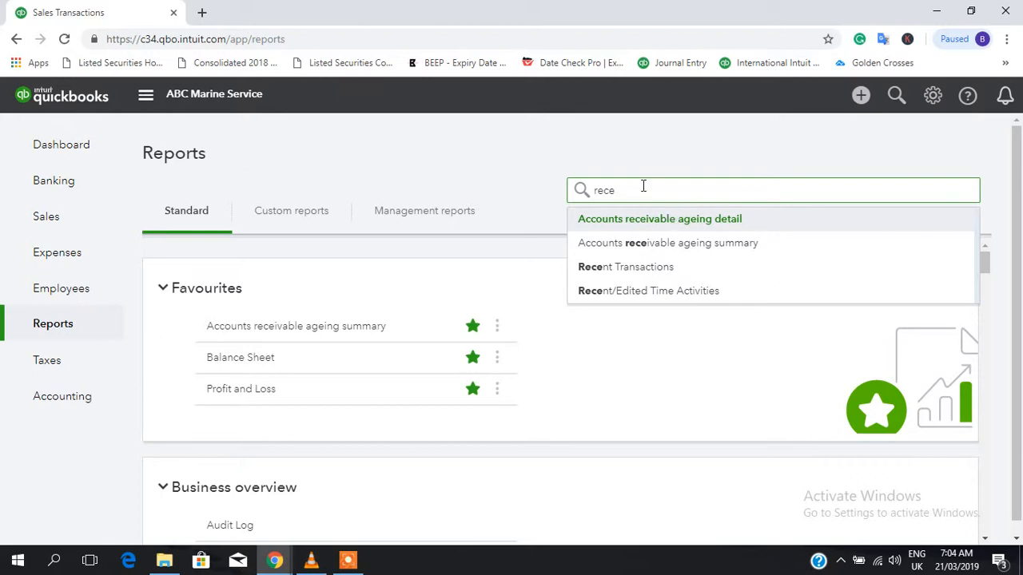
pyautogui.moveTo(635, 188); pyautogui.dragTo(593, 190)
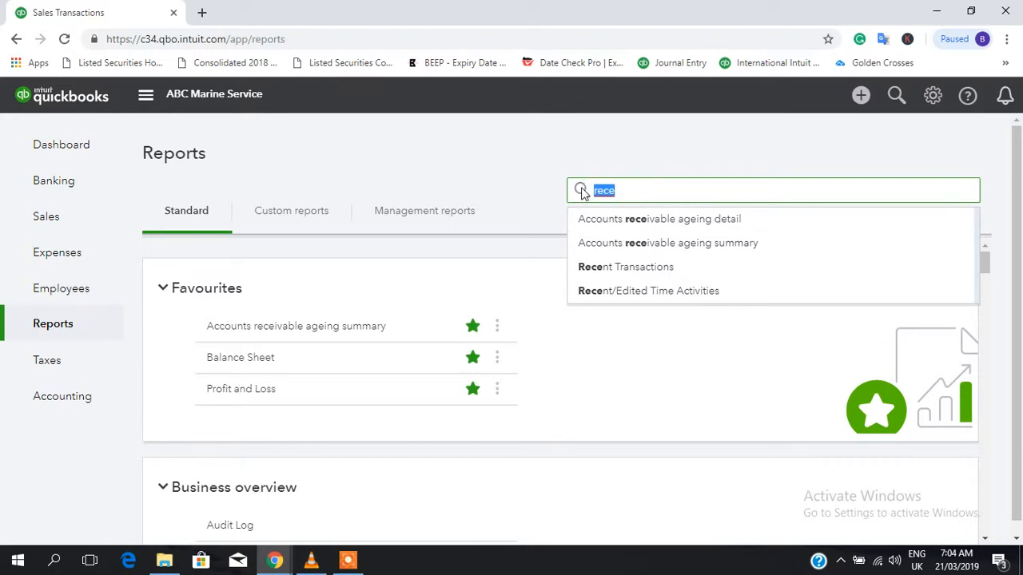
pyautogui.write('cust')
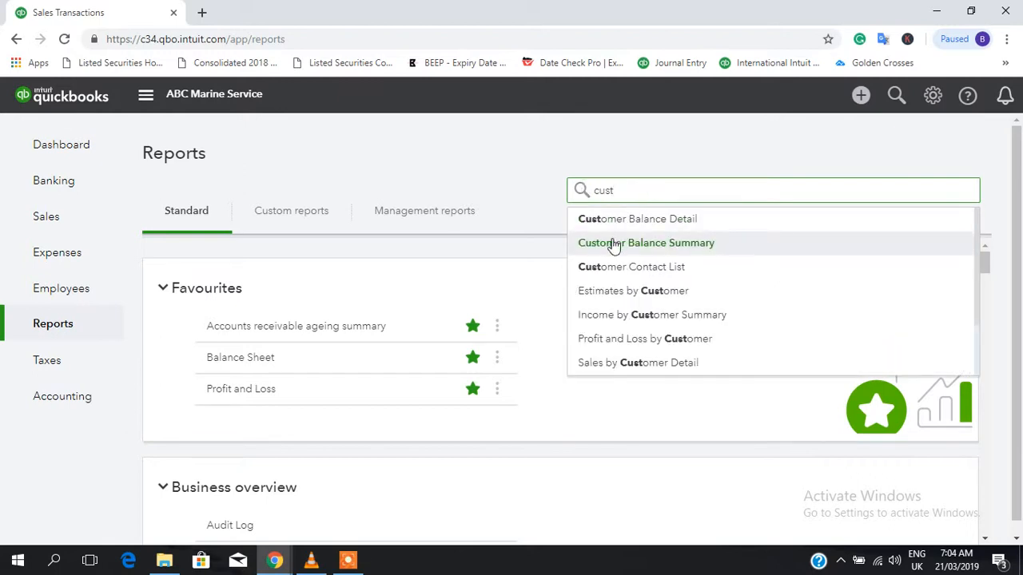
pyautogui.click(612, 243)
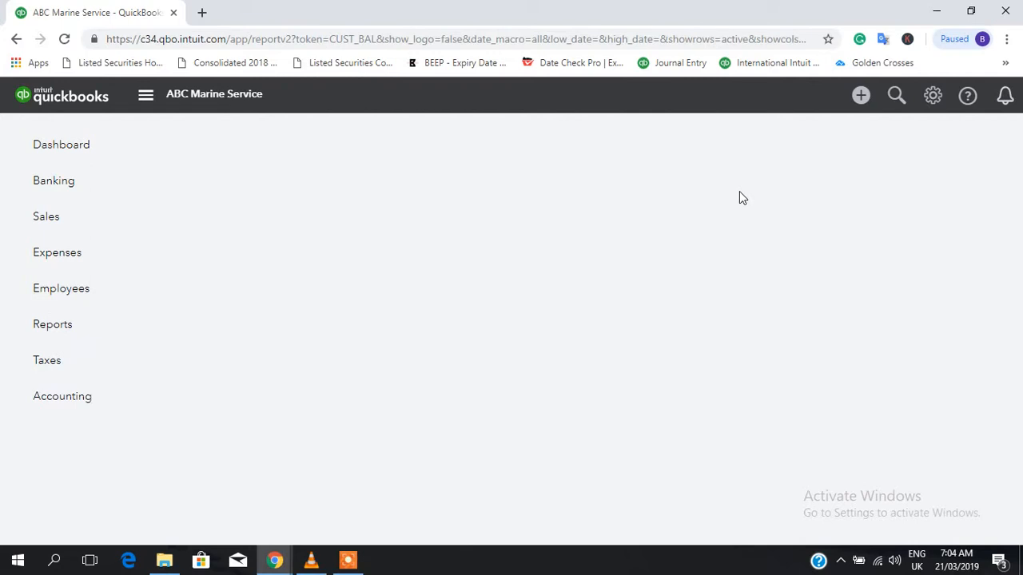
pyautogui.scroll(-2, 739, 197)
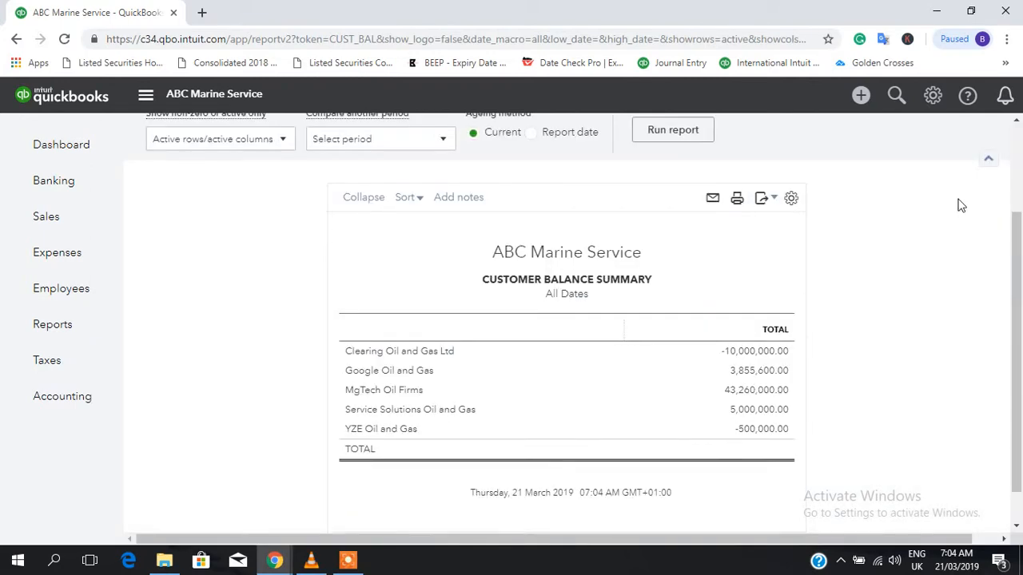
pyautogui.moveTo(1018, 228); pyautogui.dragTo(1019, 249)
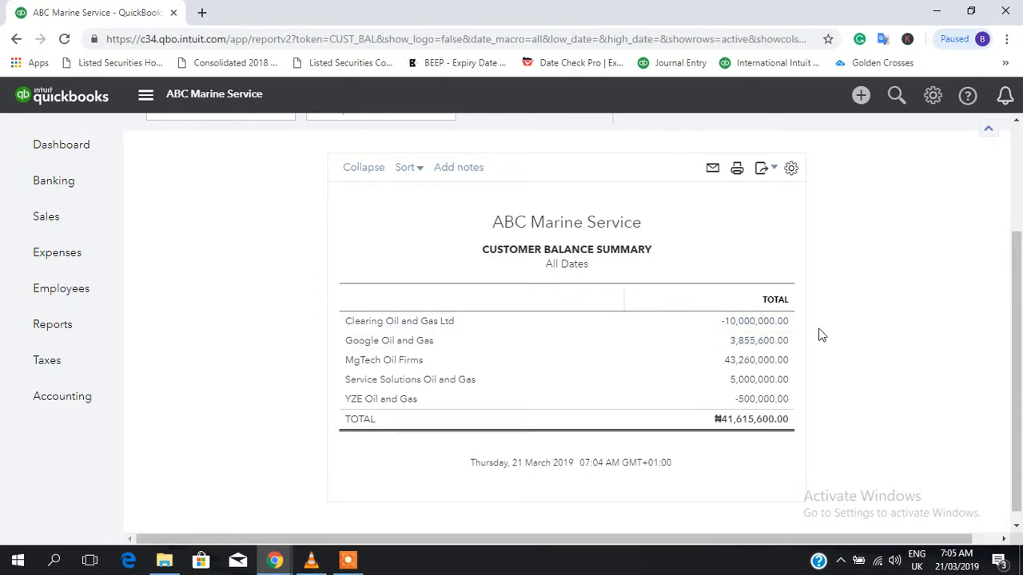
pyautogui.moveTo(1019, 264); pyautogui.dragTo(1021, 175)
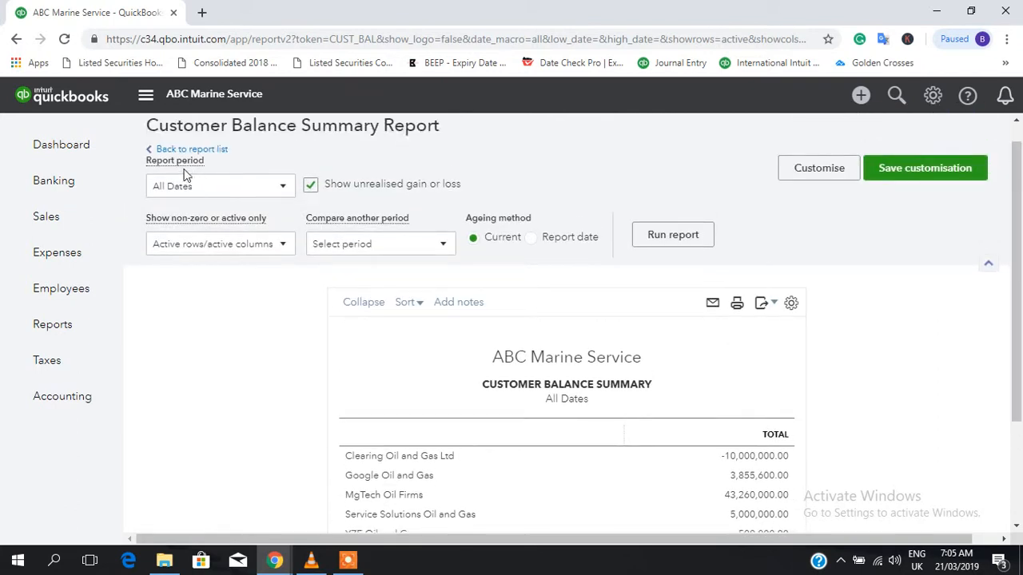
# Return to the list of all sales and start receiving payment for the Google Oil and Gas invoice.
pyautogui.click(57, 150)
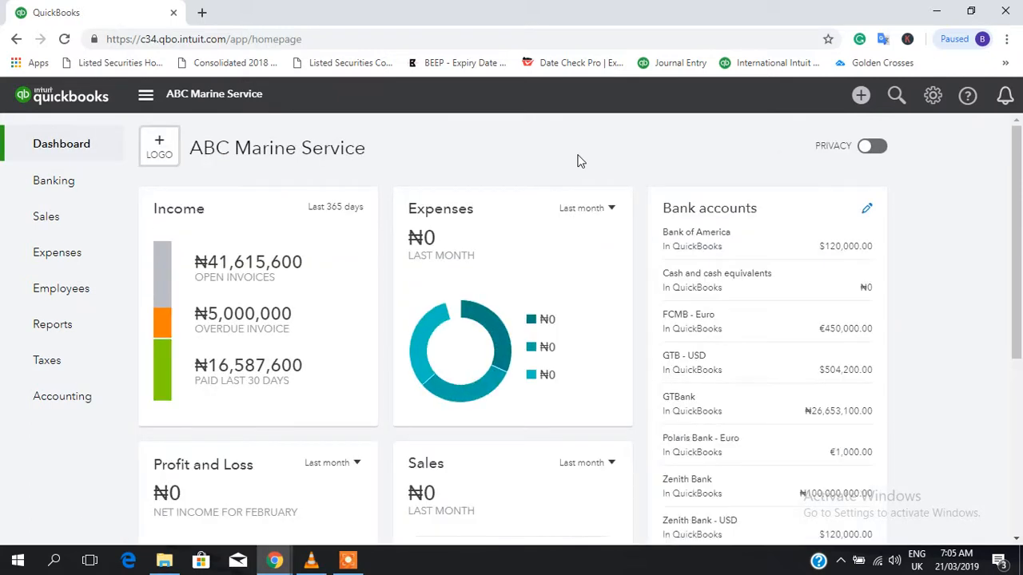
pyautogui.moveTo(67, 219)
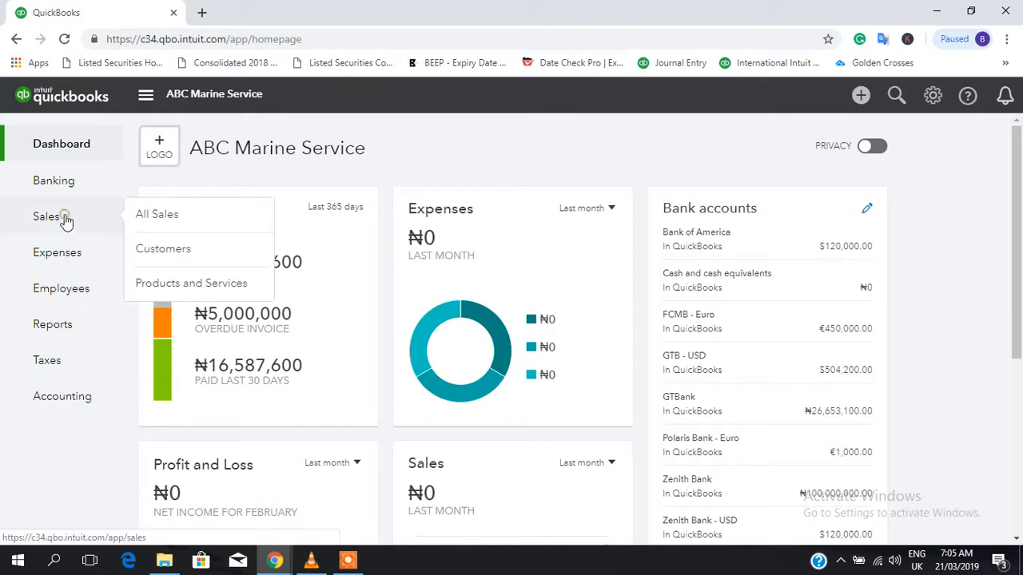
pyautogui.click(181, 216)
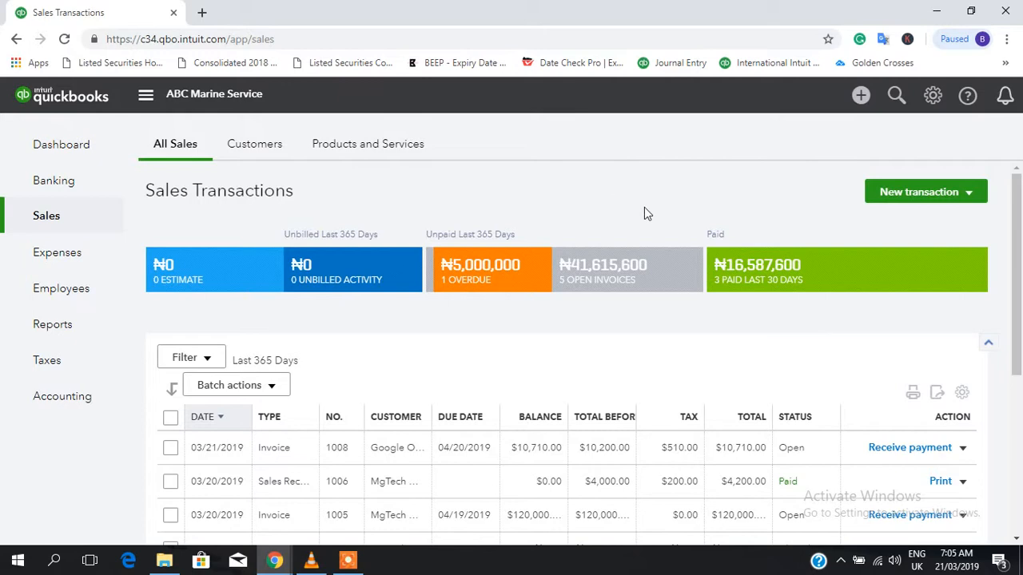
pyautogui.moveTo(1019, 215); pyautogui.dragTo(1020, 288)
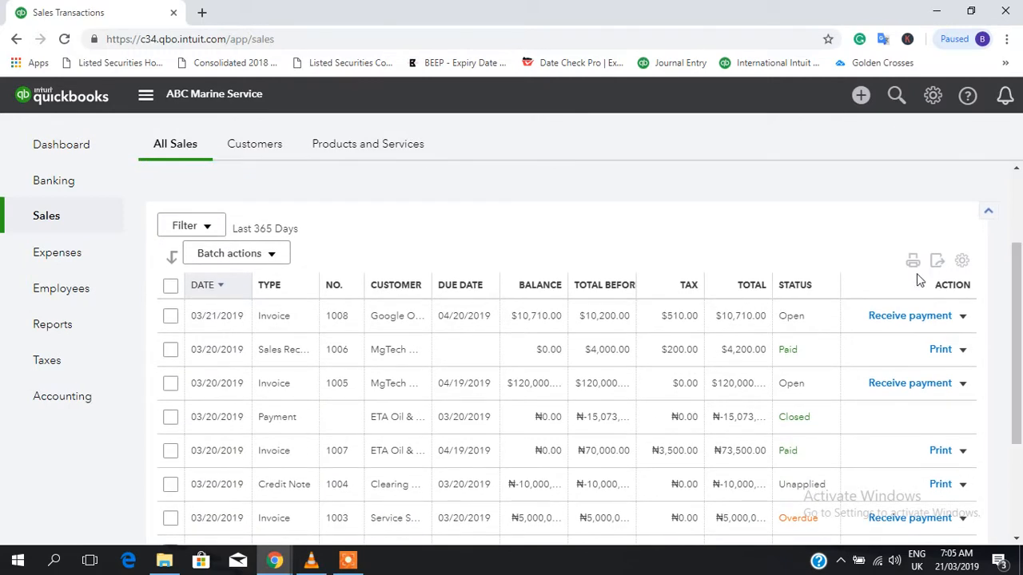
pyautogui.click(898, 318)
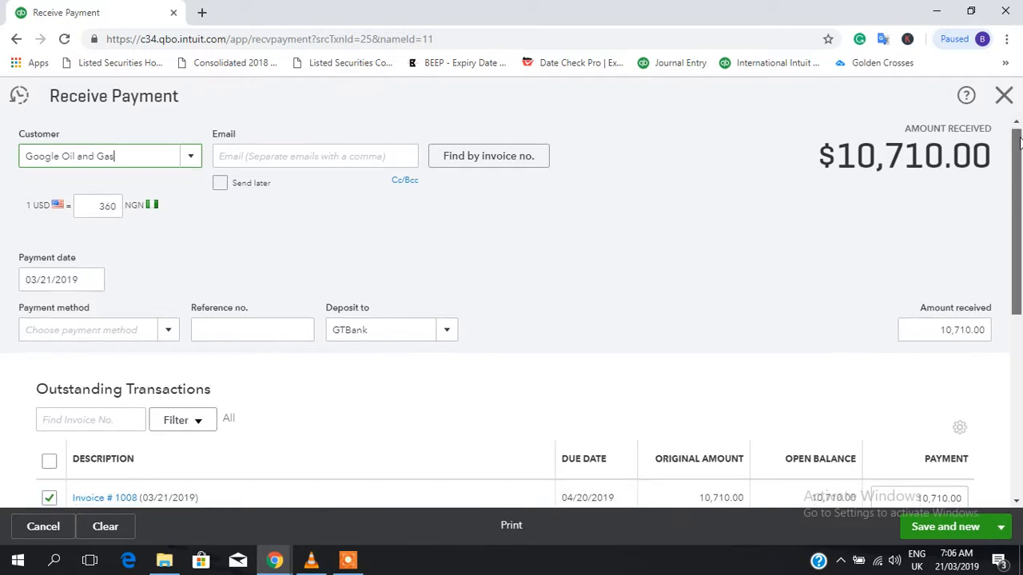
# Set the payment's exchange rate to 375 NGN per USD, for this transaction only.
pyautogui.moveTo(1019, 135)
pyautogui.mouseDown()
pyautogui.moveTo(1017, 157)
pyautogui.moveTo(1013, 128)
pyautogui.mouseUp()
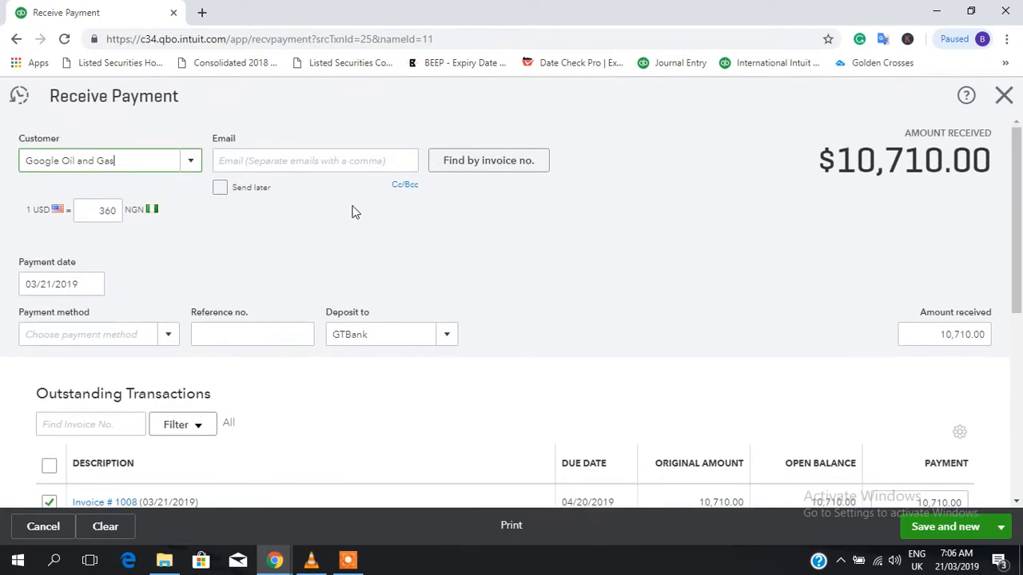
pyautogui.moveTo(117, 210); pyautogui.dragTo(105, 210)
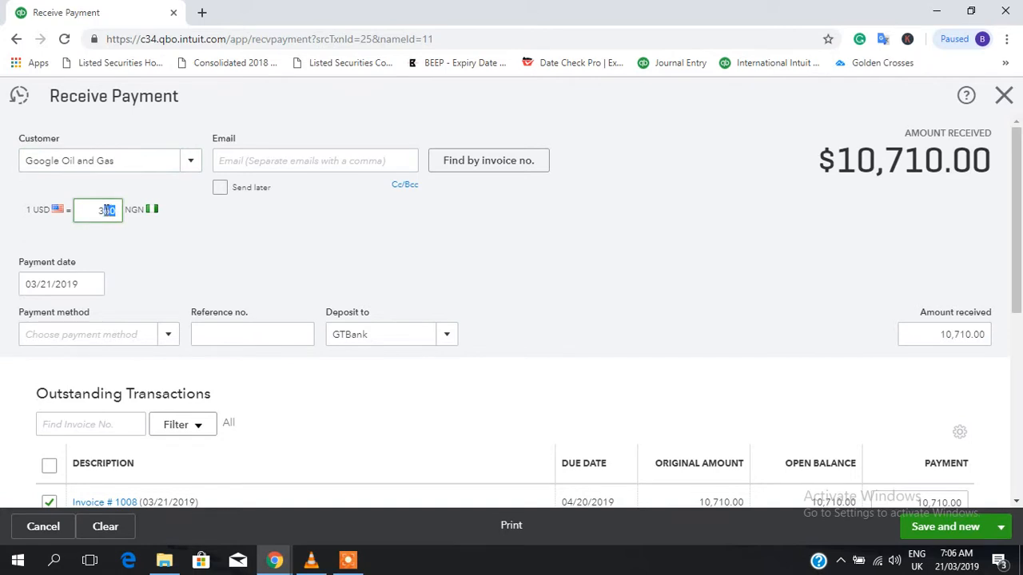
pyautogui.write('75')
pyautogui.click(171, 231)
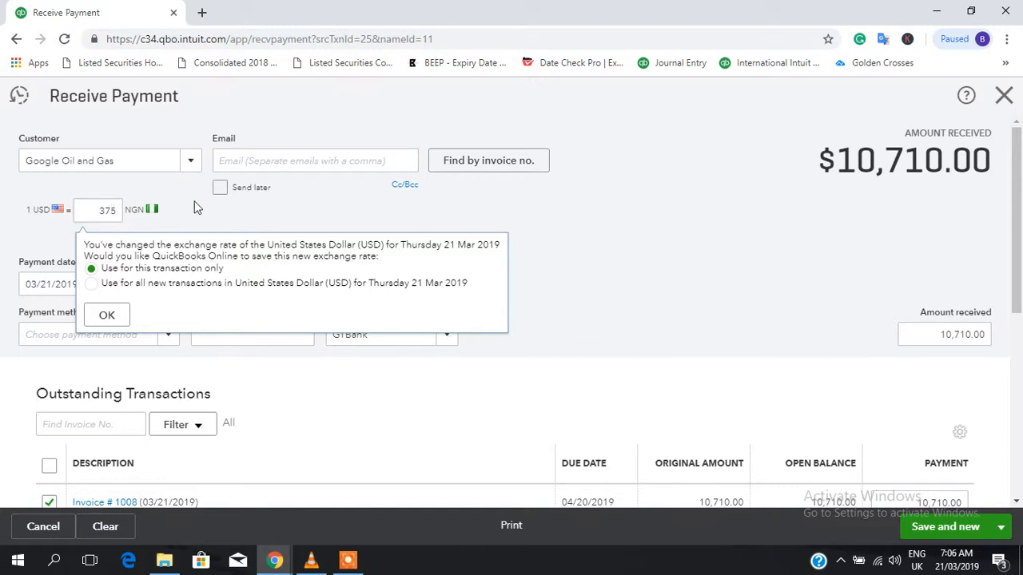
pyautogui.click(106, 315)
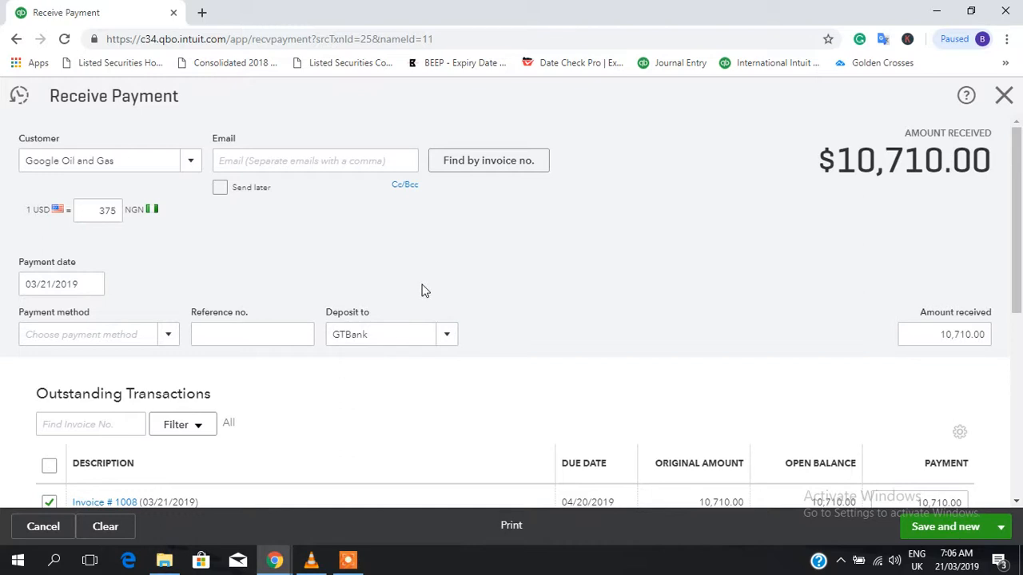
# Set the Google Oil and Gas payment to be deposited into the Bank of America USD account.
pyautogui.moveTo(1018, 184); pyautogui.dragTo(1018, 183)
pyautogui.moveTo(1018, 213); pyautogui.dragTo(1018, 286)
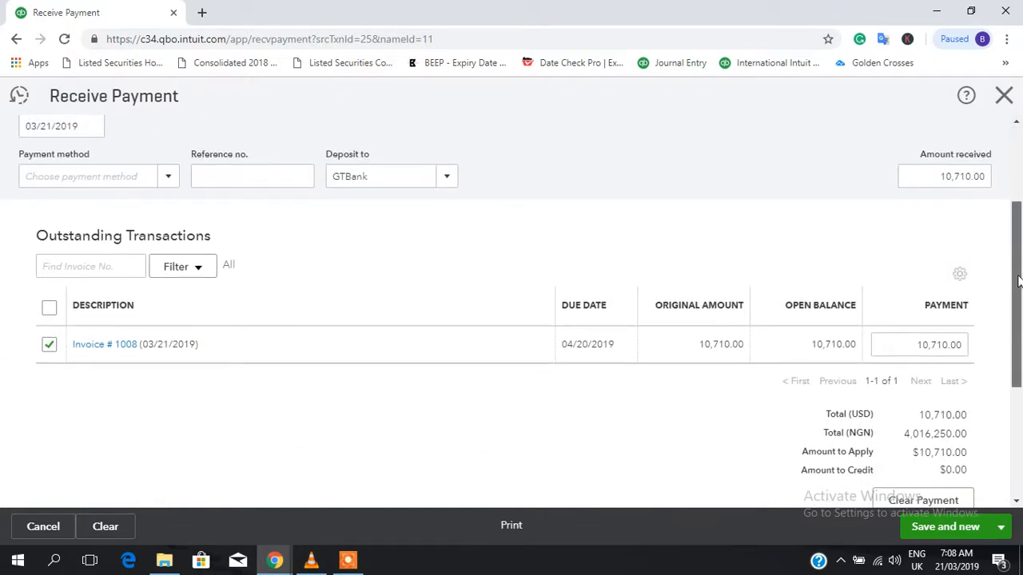
pyautogui.click(1001, 527)
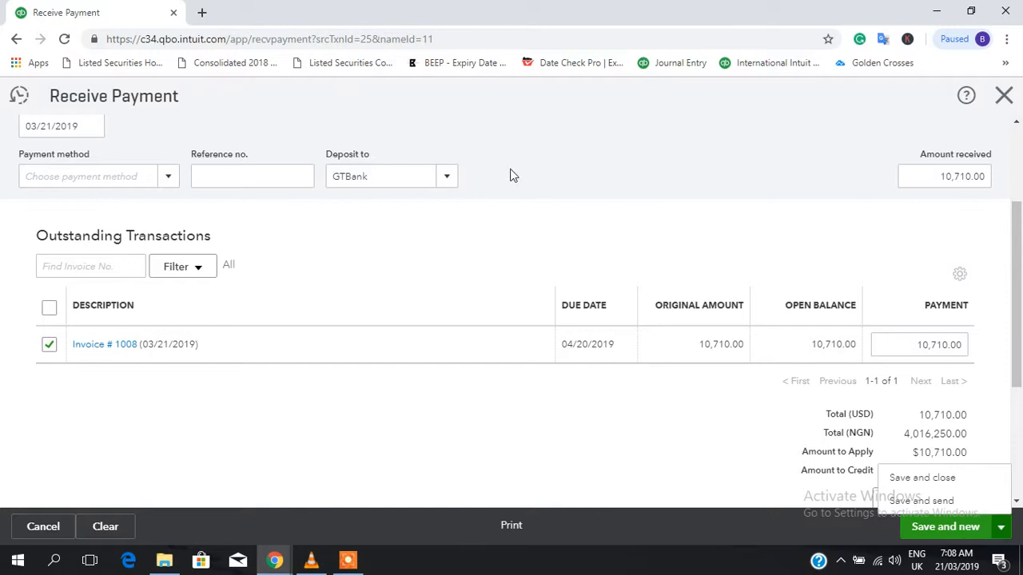
pyautogui.click(448, 177)
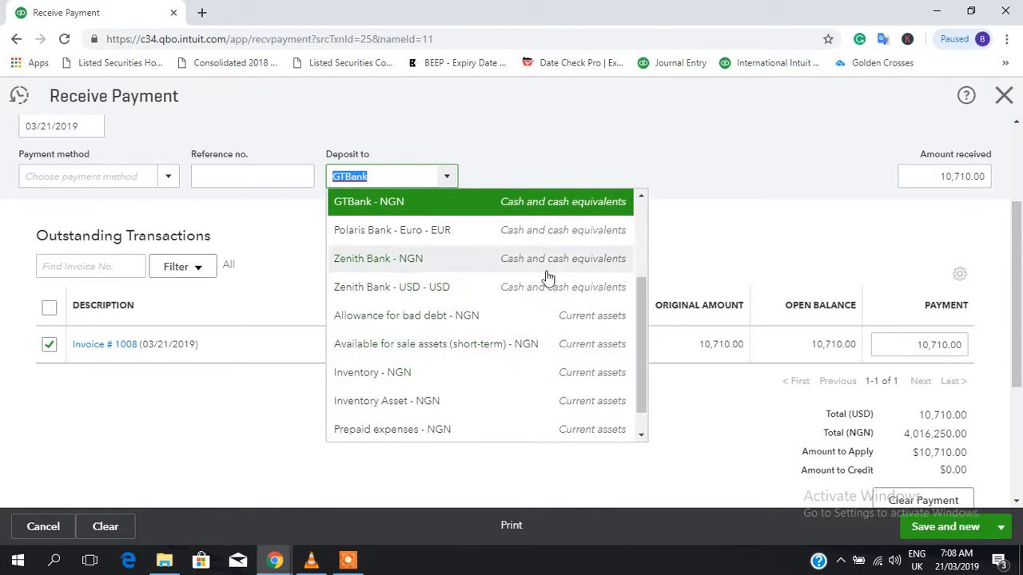
pyautogui.scroll(2, 643, 243)
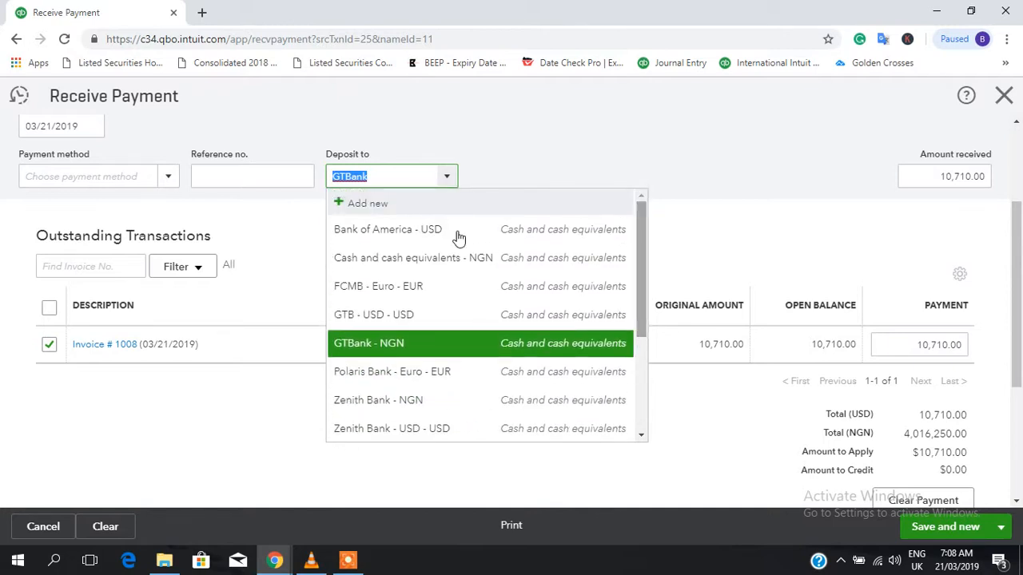
pyautogui.click(424, 235)
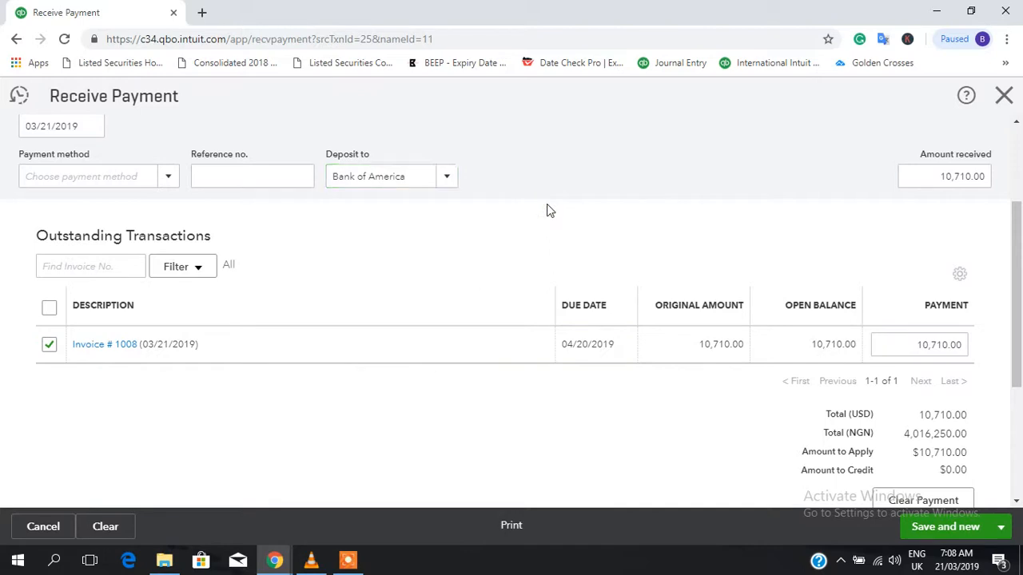
# Save the Google Oil and Gas payment and close the payment form.
pyautogui.scroll(-1, 1012, 480)
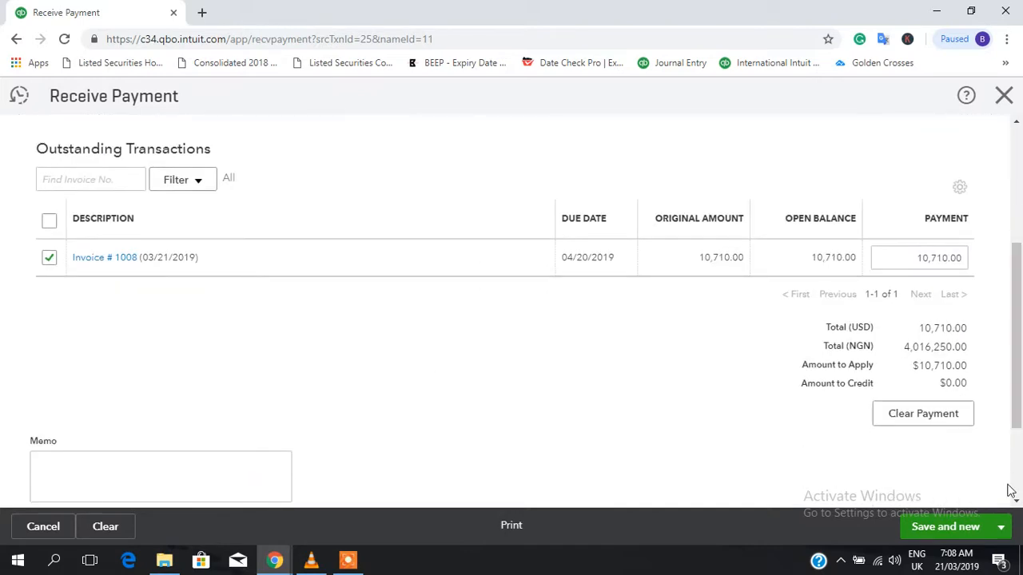
pyautogui.click(1003, 527)
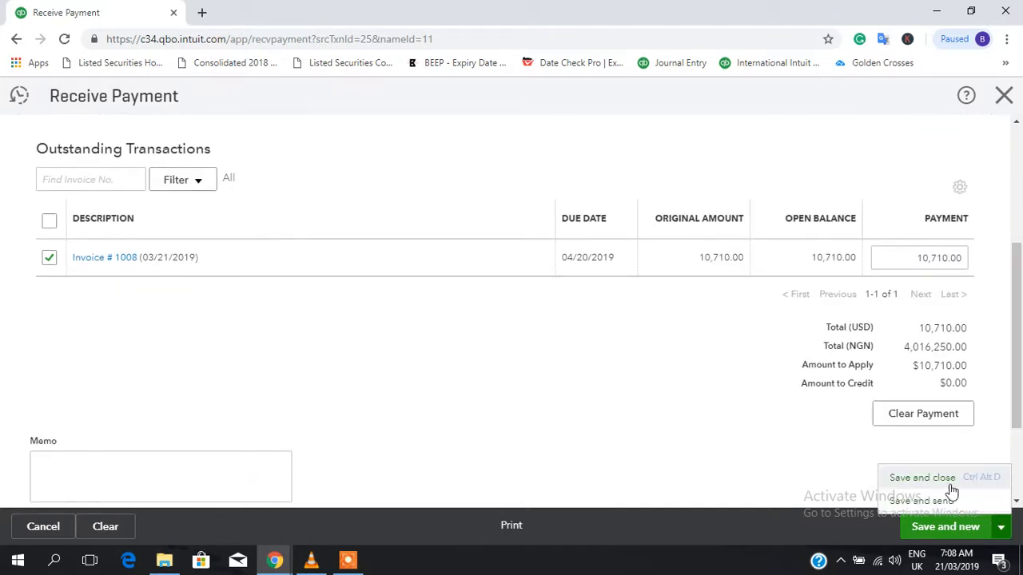
pyautogui.scroll(3, 1017, 274)
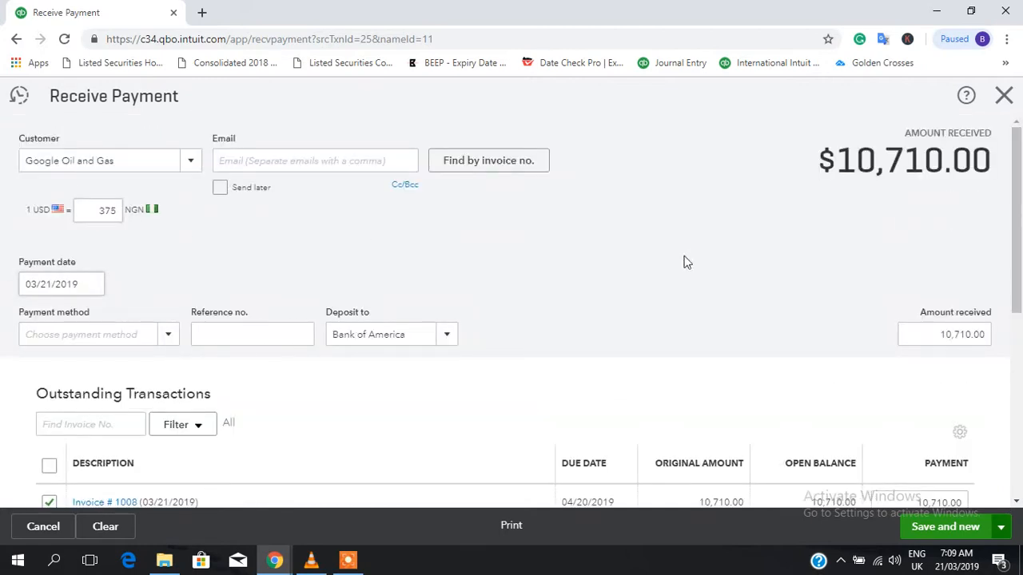
pyautogui.scroll(-5, 1019, 215)
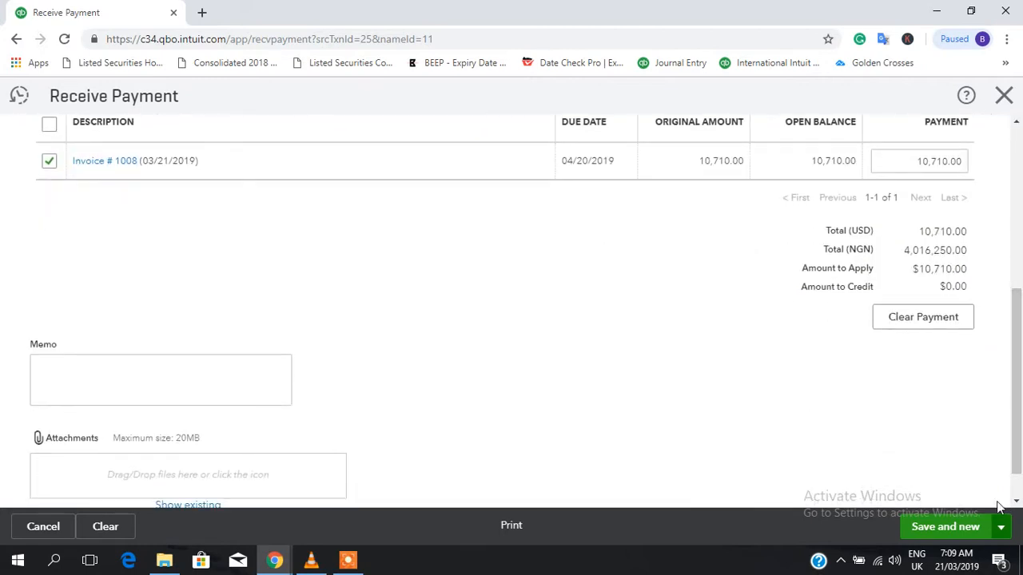
pyautogui.click(1002, 531)
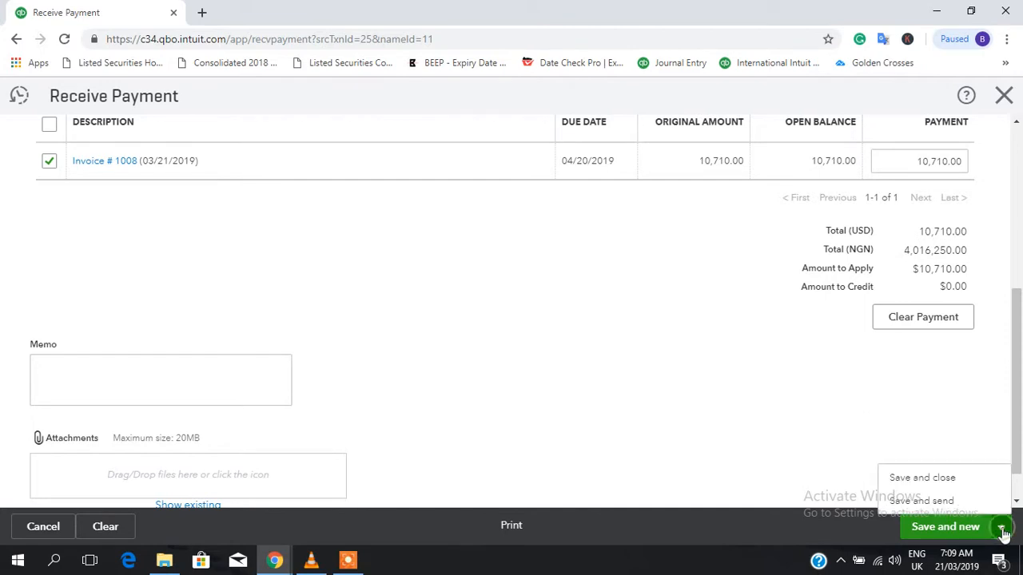
pyautogui.click(927, 477)
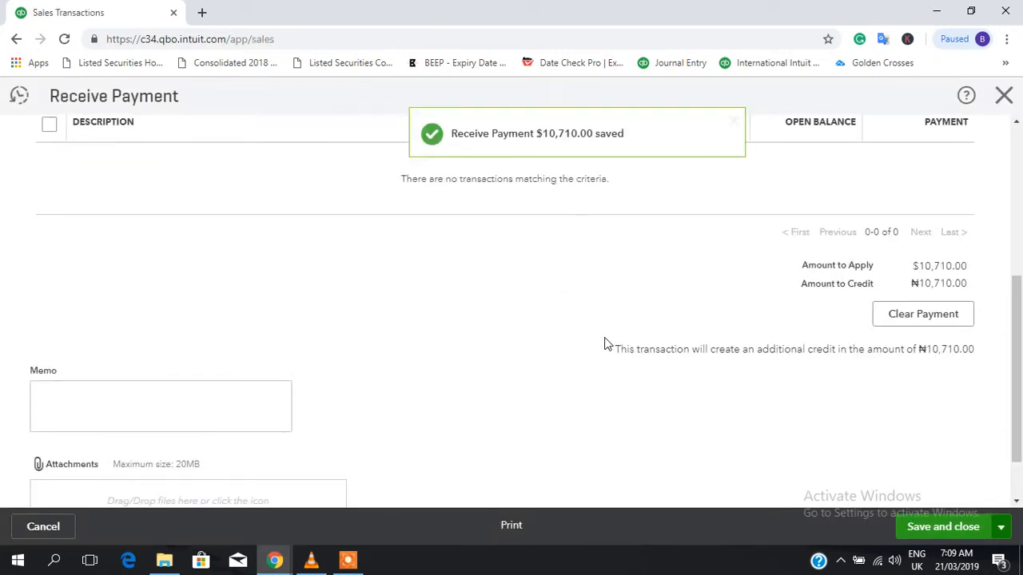
pyautogui.click(1004, 95)
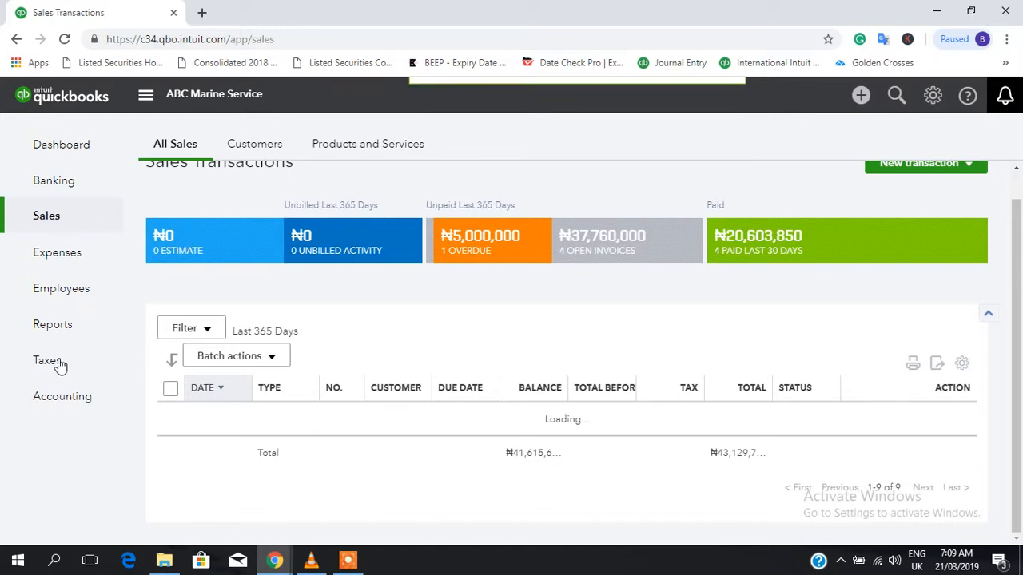
# Open the Profit and Loss report and examine the exchange gain or loss under other expenses.
pyautogui.click(68, 333)
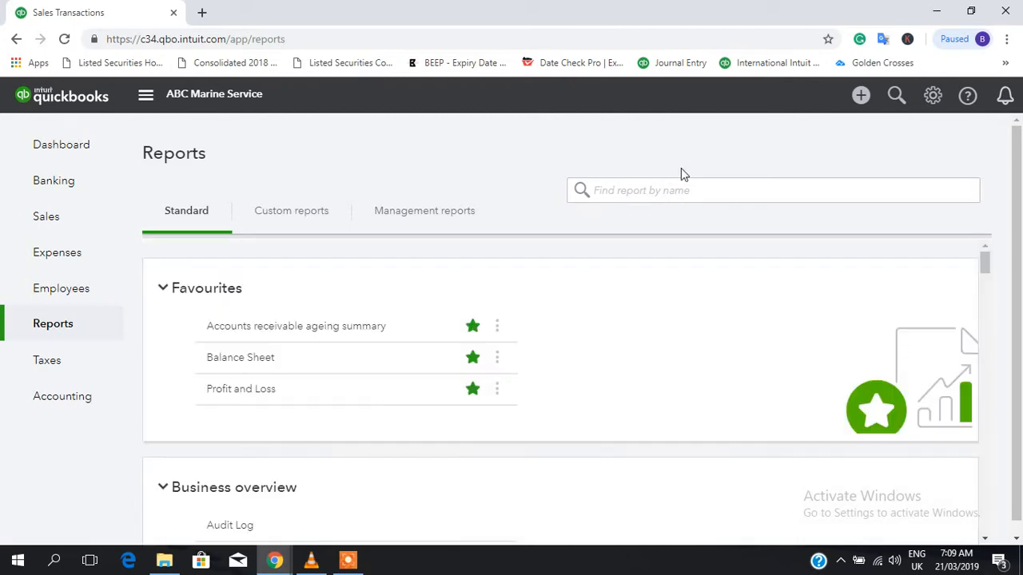
pyautogui.click(238, 389)
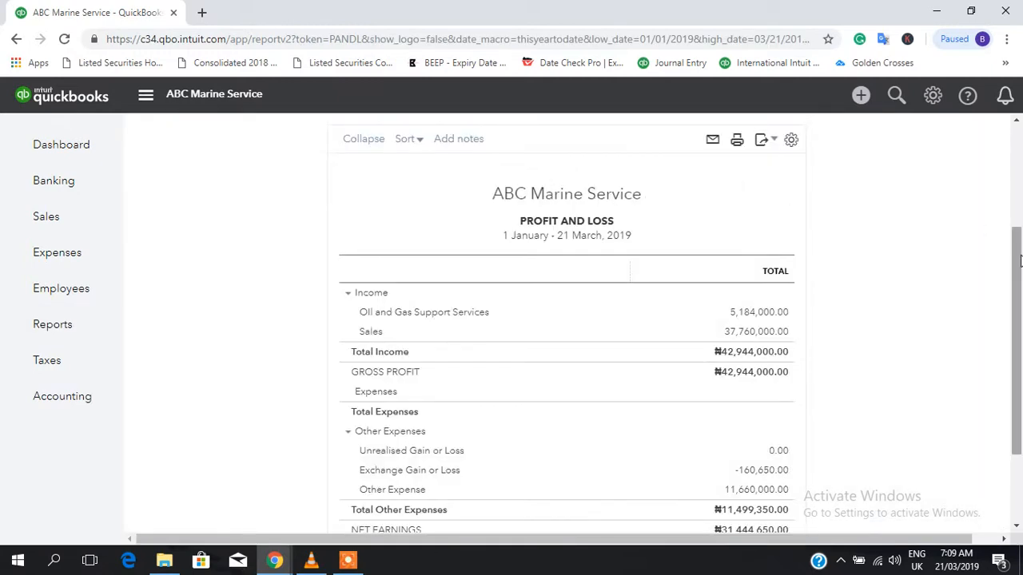
pyautogui.moveTo(1017, 256); pyautogui.dragTo(1021, 340)
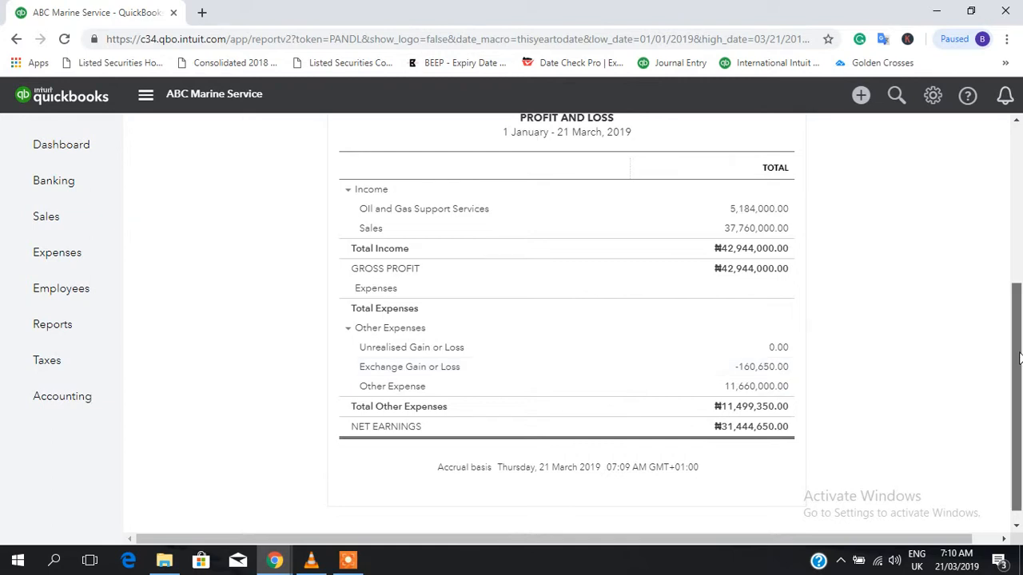
pyautogui.moveTo(1013, 358); pyautogui.dragTo(1012, 205)
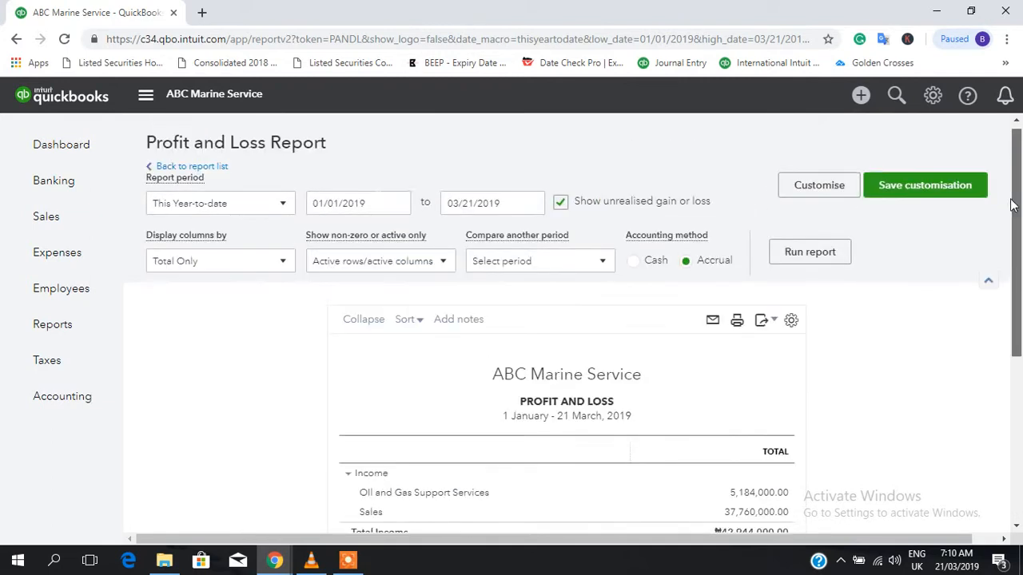
# Return to the company dashboard and examine the bank account balances in their different currencies.
pyautogui.click(48, 145)
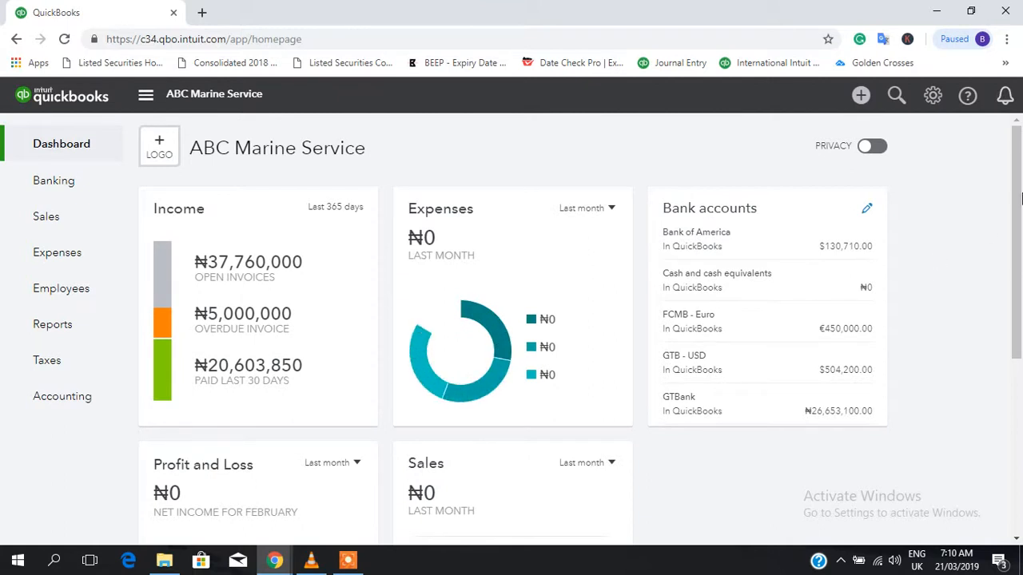
pyautogui.moveTo(1018, 172); pyautogui.dragTo(1018, 178)
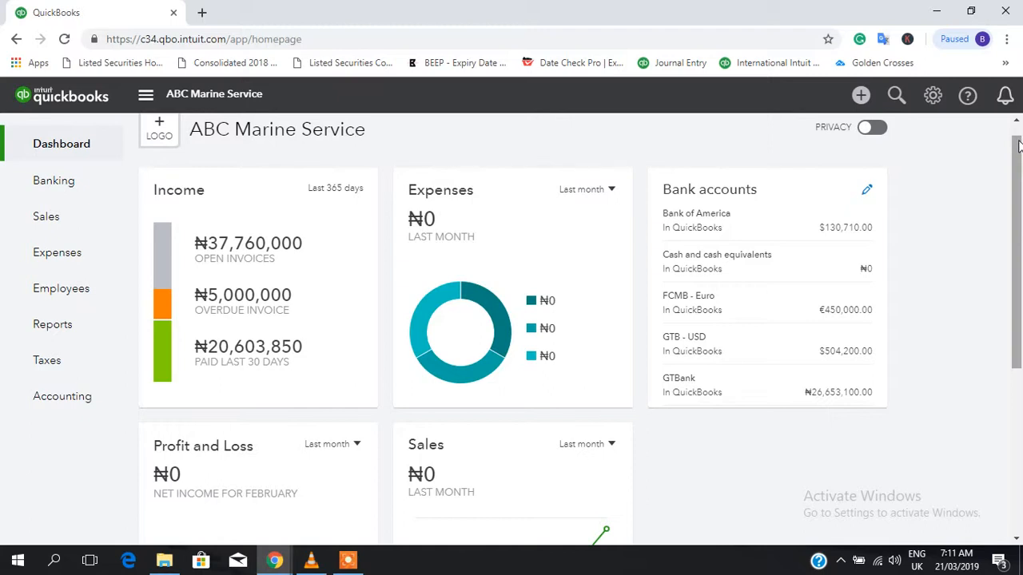
pyautogui.scroll(1, 1020, 162)
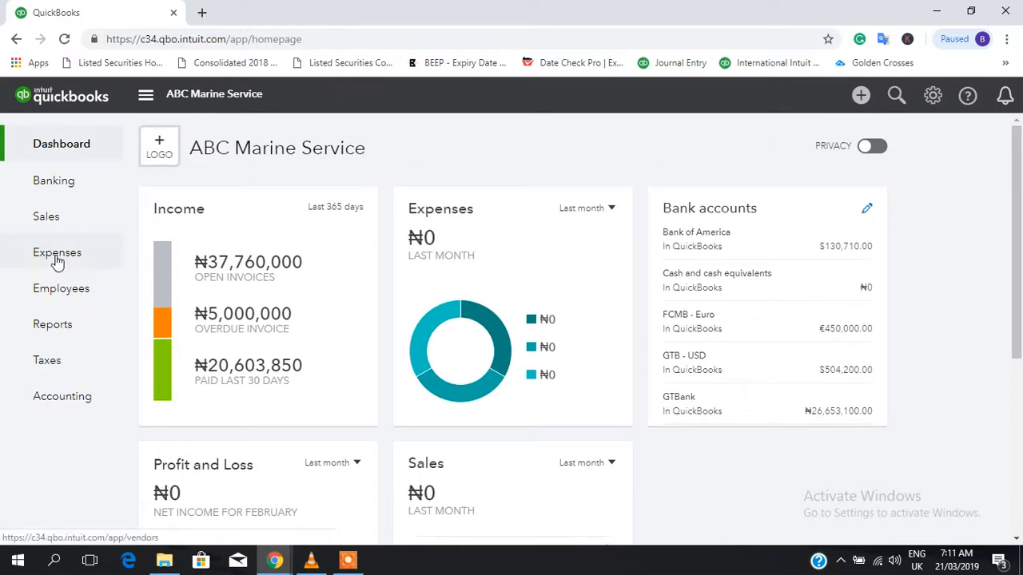
# Start a new bill from the expense transactions and choose the USD supplier CAT.
pyautogui.moveTo(112, 258)
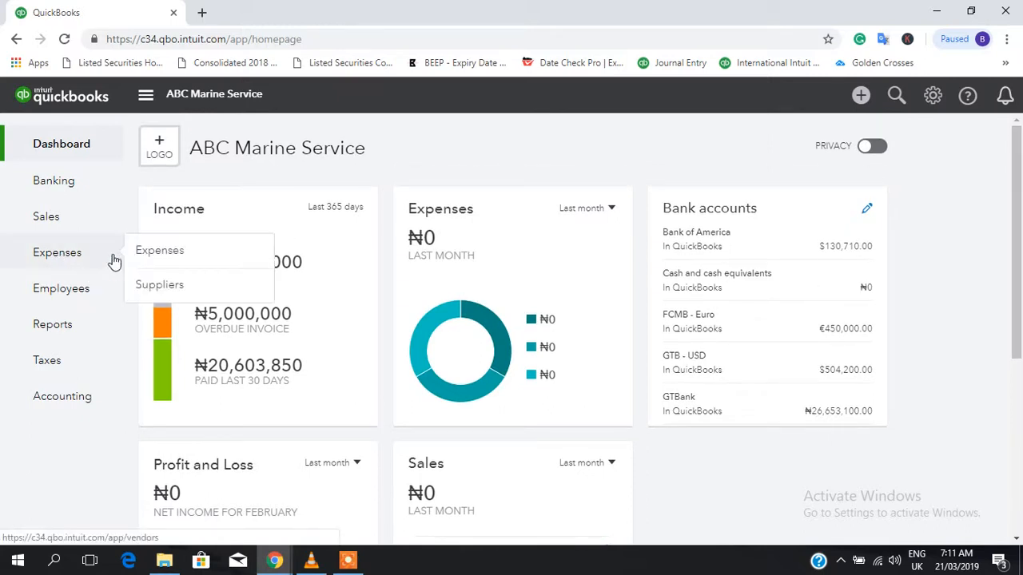
pyautogui.click(170, 251)
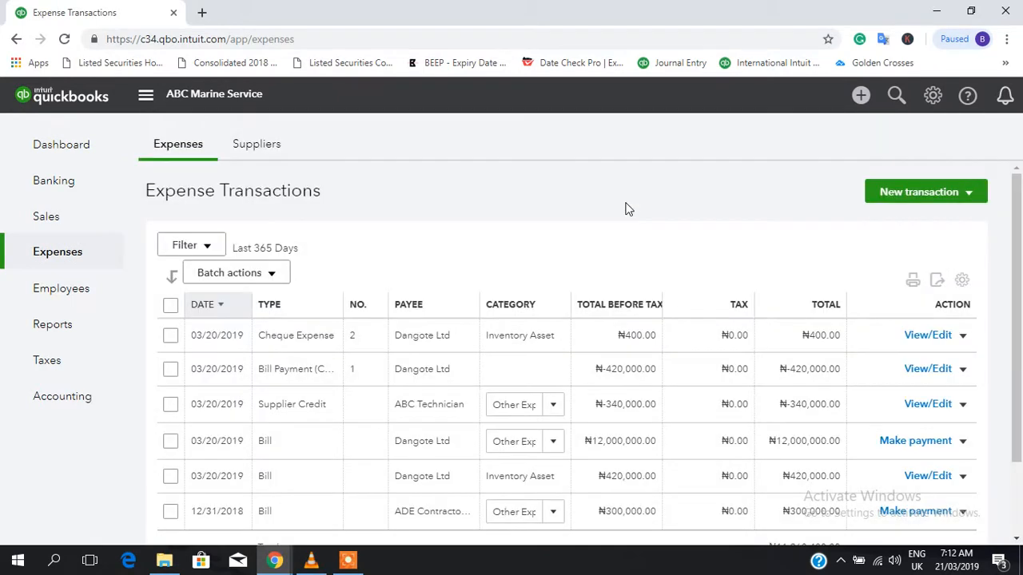
pyautogui.click(898, 202)
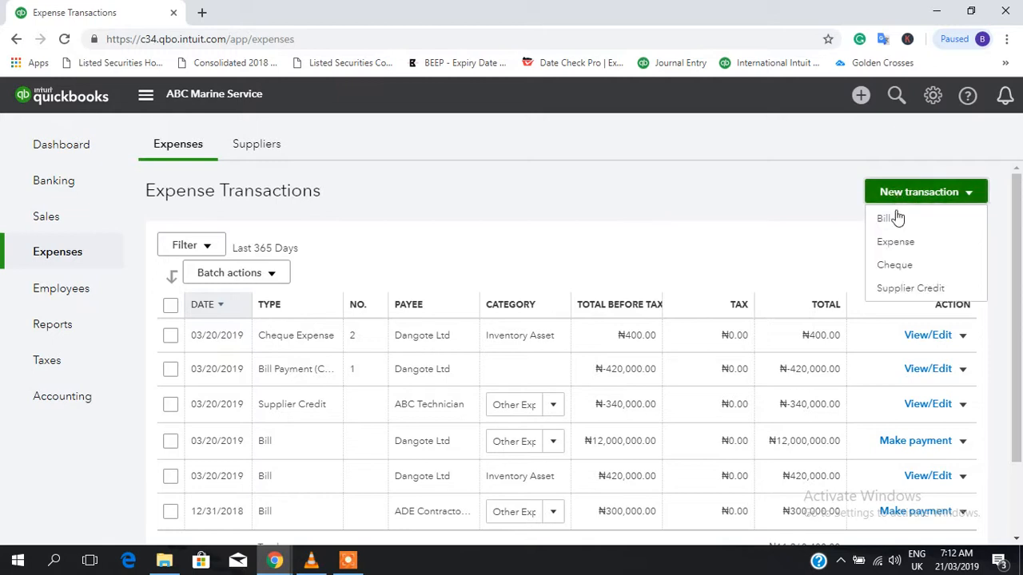
pyautogui.click(896, 223)
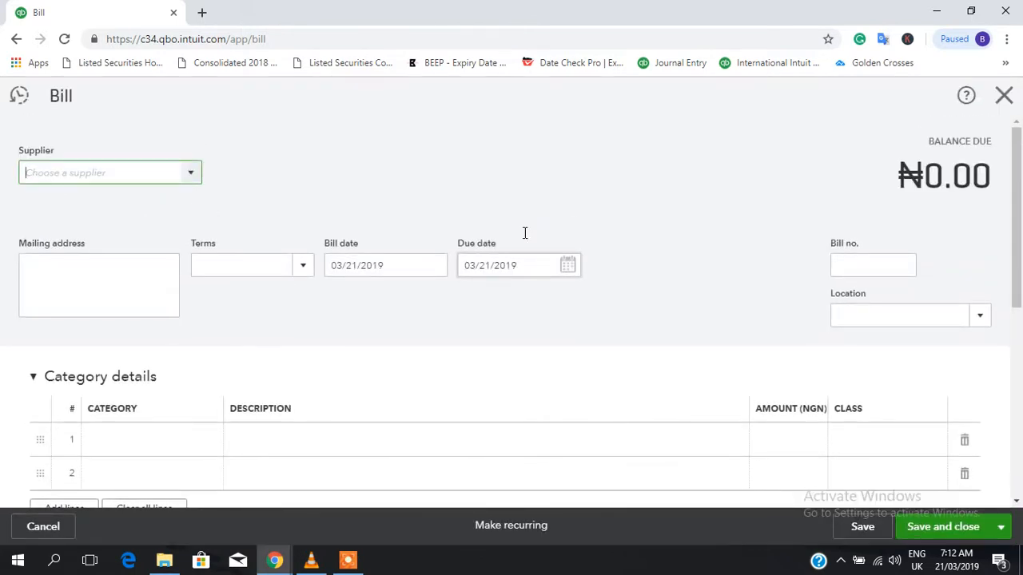
pyautogui.click(189, 181)
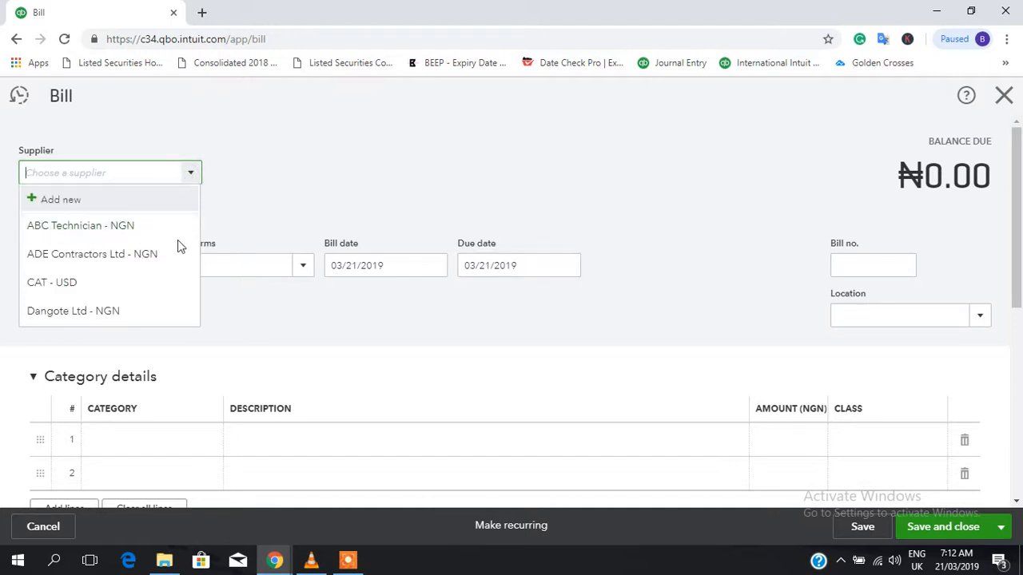
pyautogui.click(103, 287)
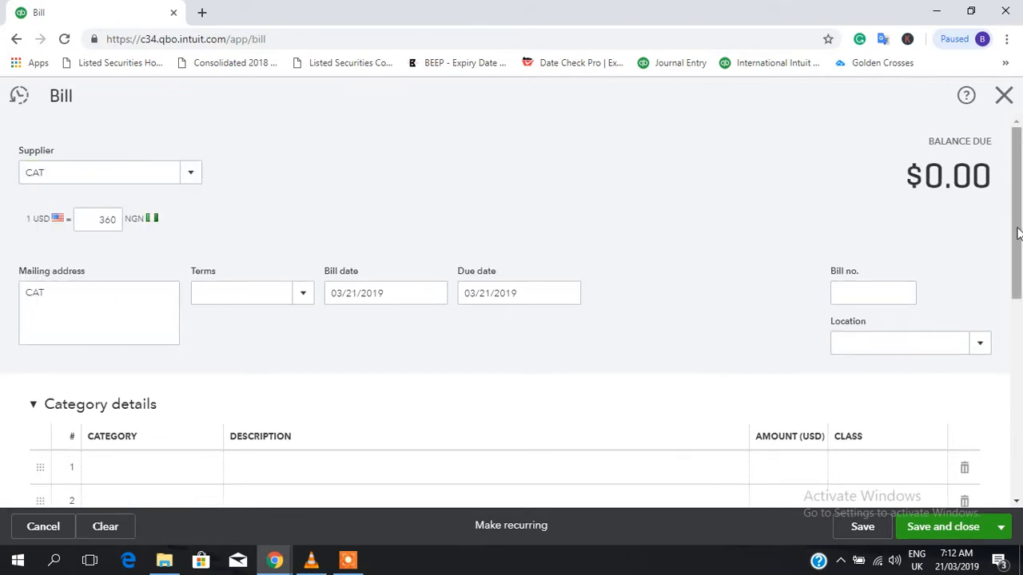
# Fill the first category line of the CAT bill with Equipment rental and an amount of 1,000 USD.
pyautogui.scroll(-2, 224, 354)
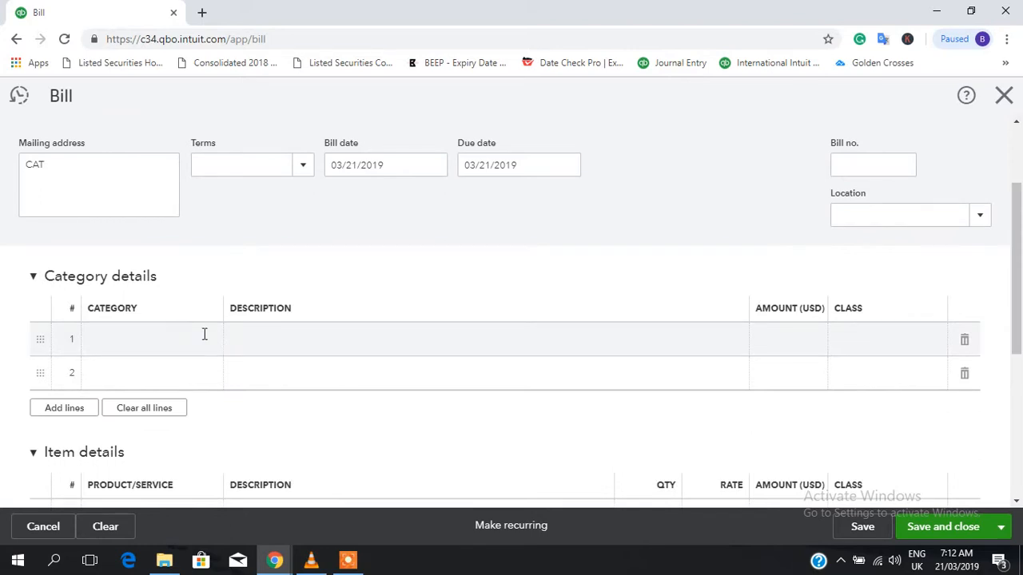
pyautogui.click(205, 337)
pyautogui.click(211, 342)
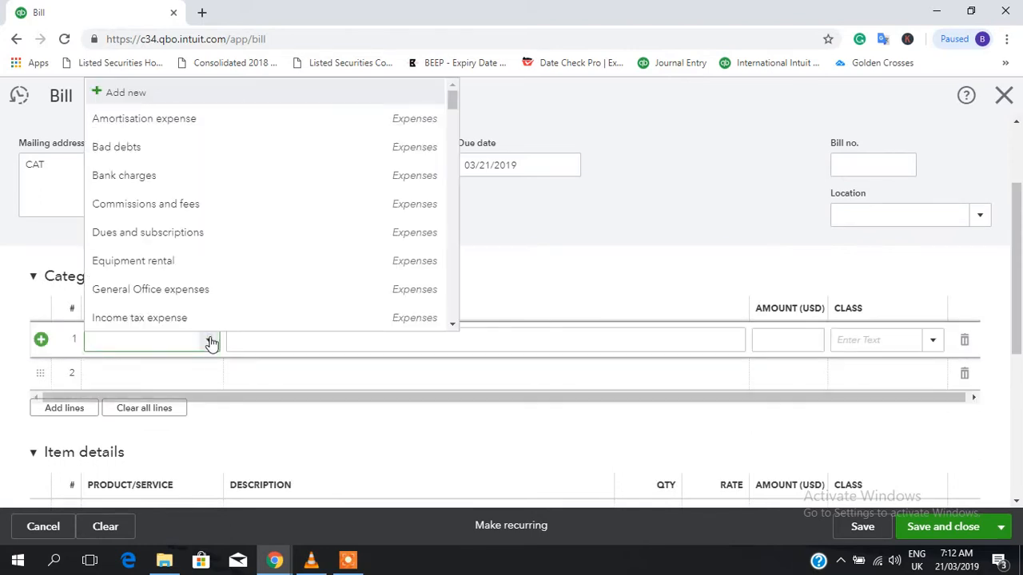
pyautogui.click(162, 273)
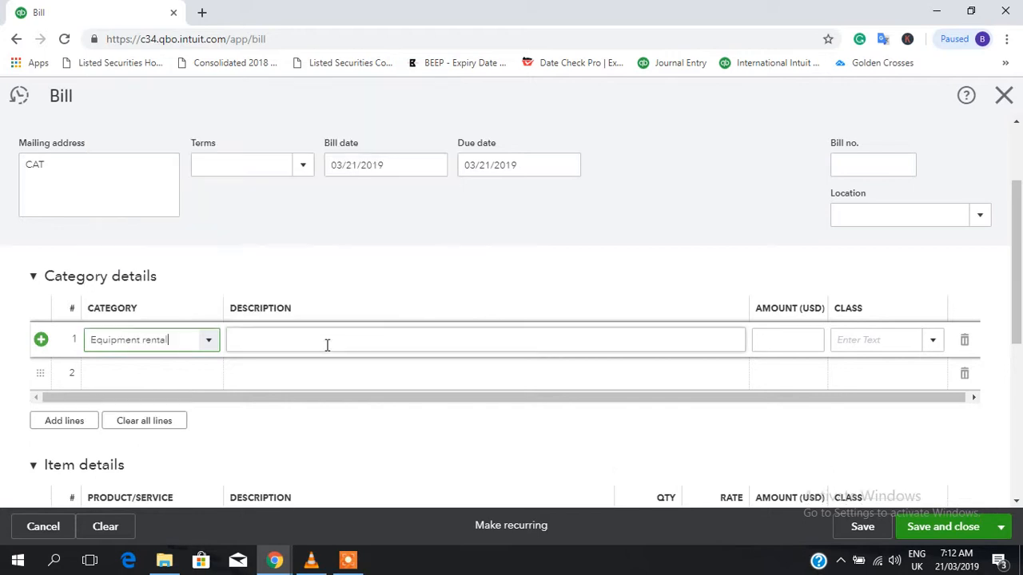
pyautogui.click(327, 344)
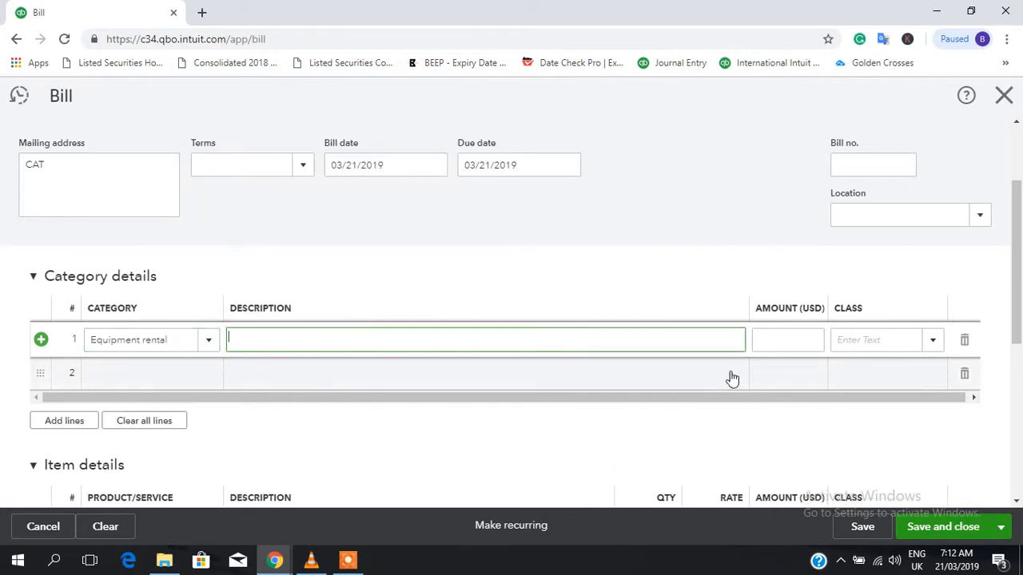
pyautogui.click(769, 339)
pyautogui.write('1,')
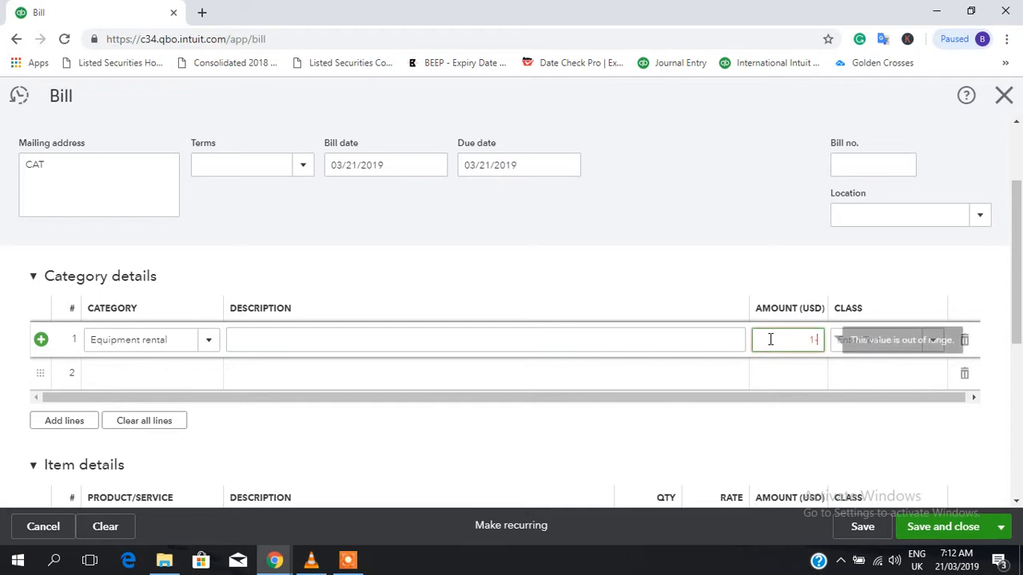
pyautogui.write('000')
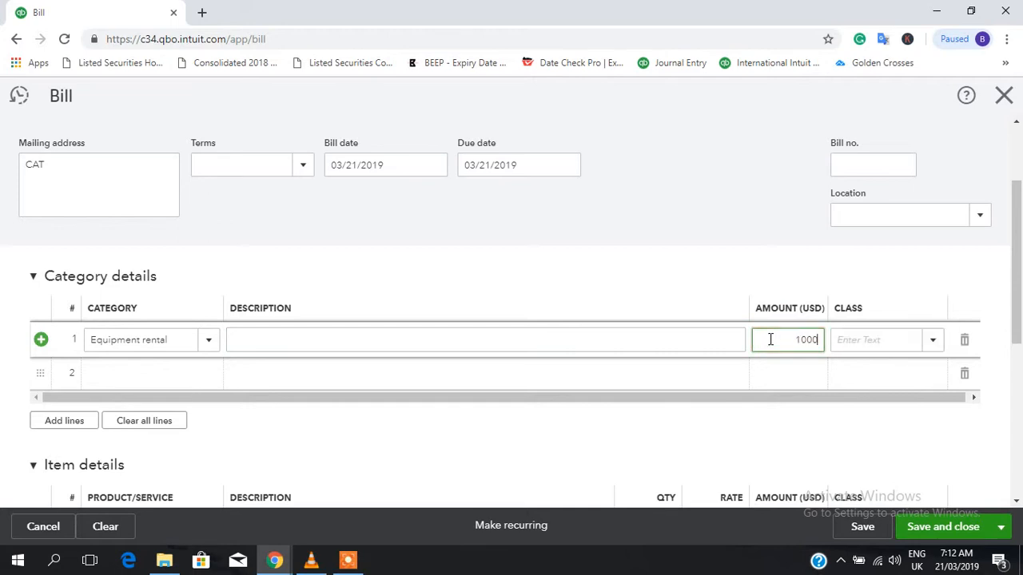
pyautogui.click(834, 340)
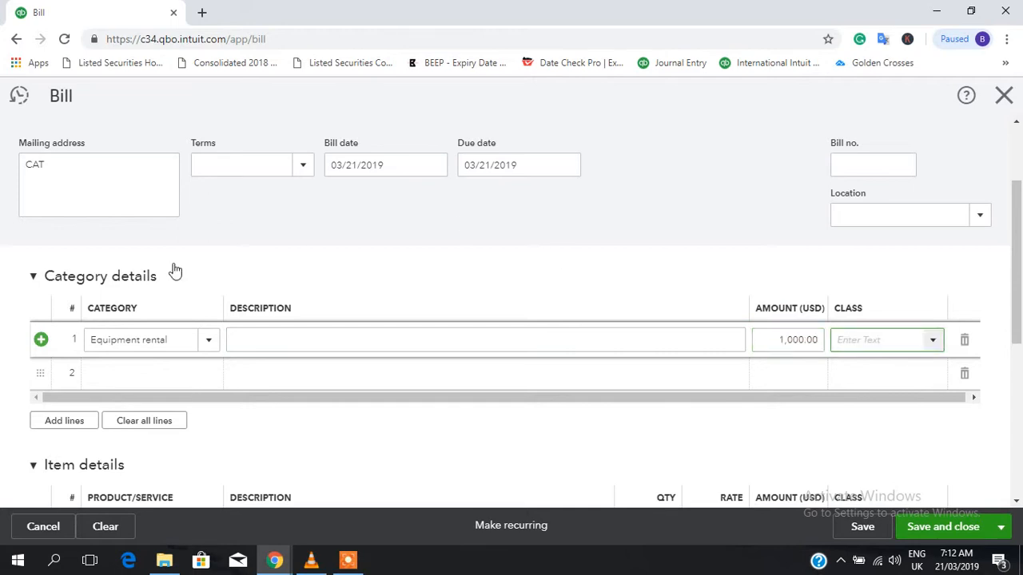
# Set the bill's exchange rate to 365 NGN per USD, for this transaction only.
pyautogui.moveTo(1019, 285); pyautogui.dragTo(1019, 241)
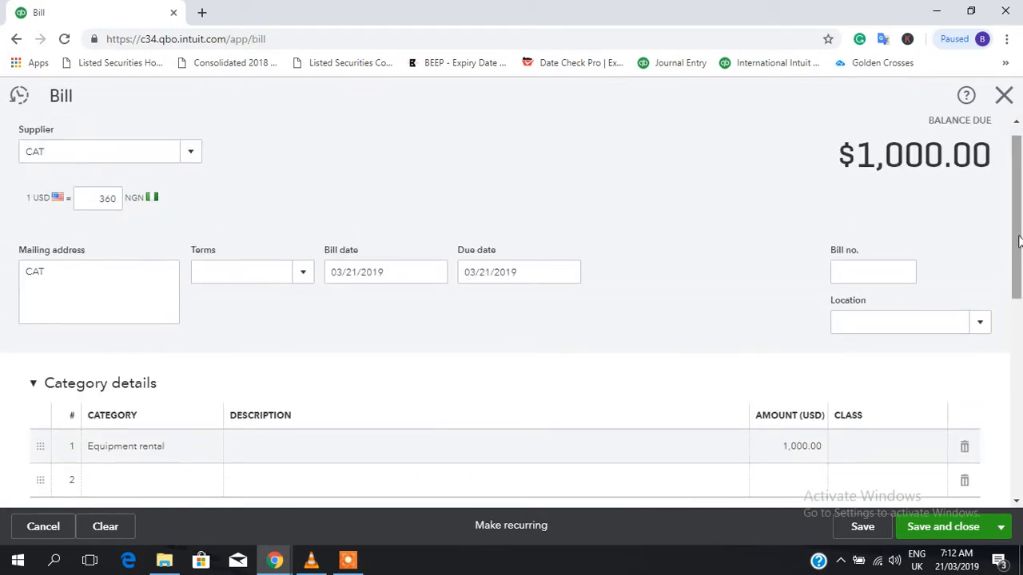
pyautogui.click(114, 201)
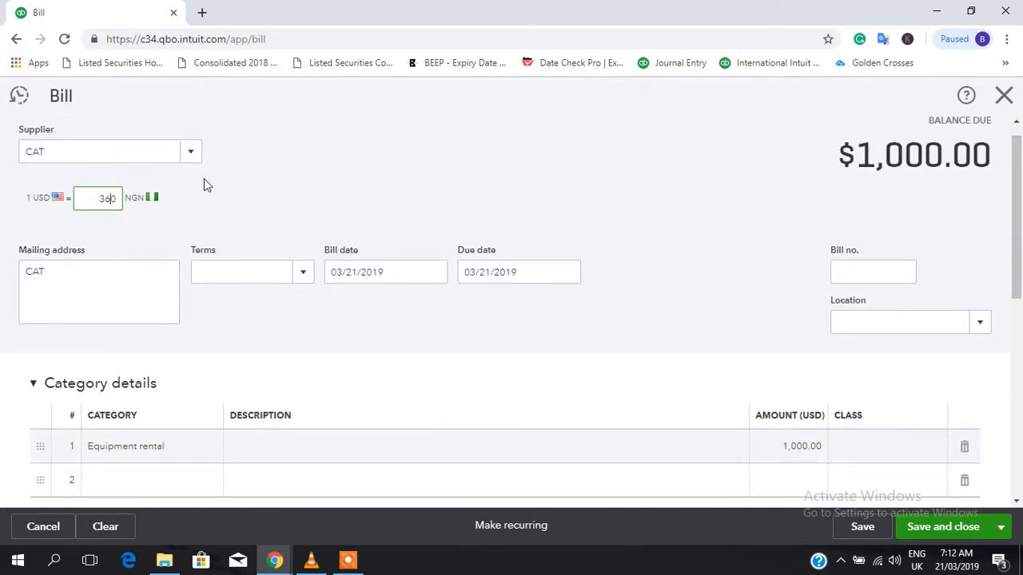
pyautogui.press('BackSpace')
pyautogui.write('5')
pyautogui.click(252, 224)
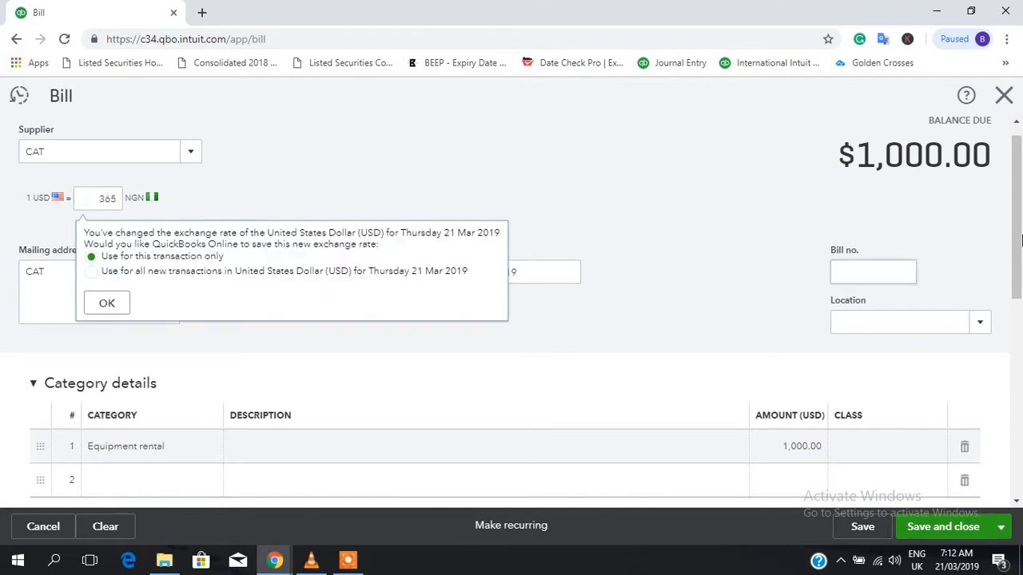
pyautogui.scroll(-1, 1020, 297)
pyautogui.scroll(-1, 1020, 297)
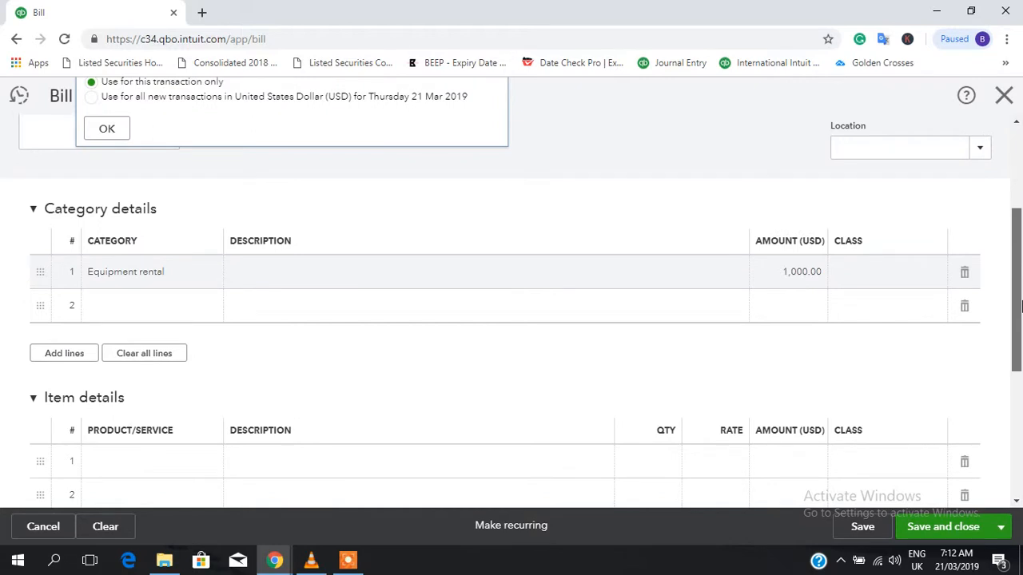
pyautogui.moveTo(1021, 306); pyautogui.dragTo(965, 259)
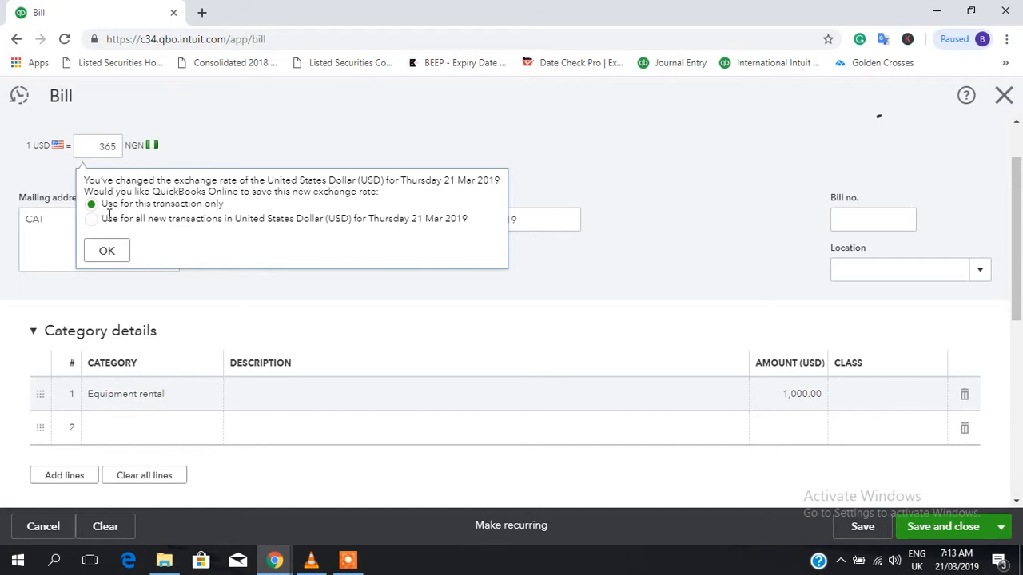
pyautogui.click(110, 249)
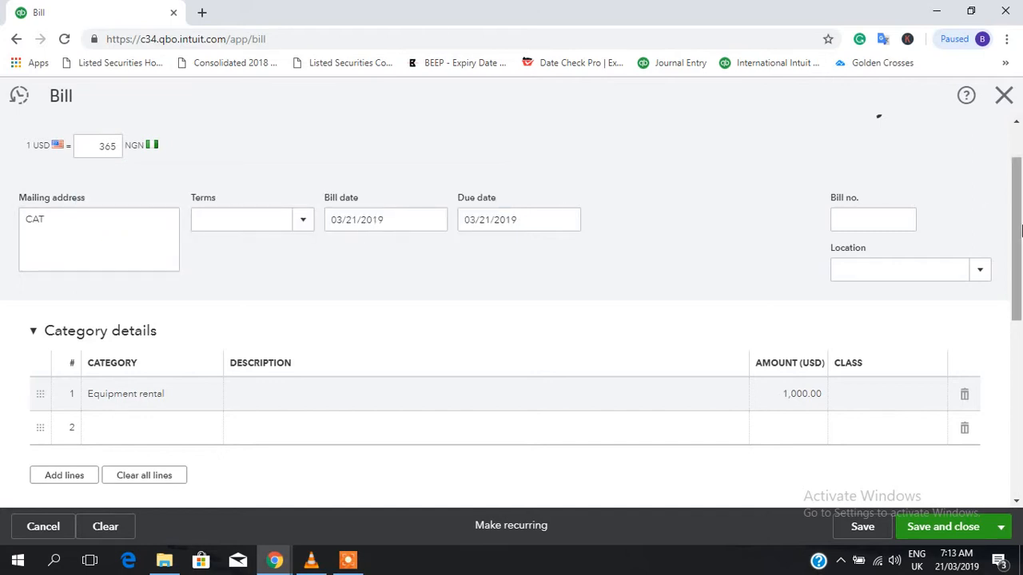
# Assign the class Newyork, US to the Equipment rental line, then save the CAT bill and close it.
pyautogui.moveTo(1020, 253); pyautogui.dragTo(1021, 311)
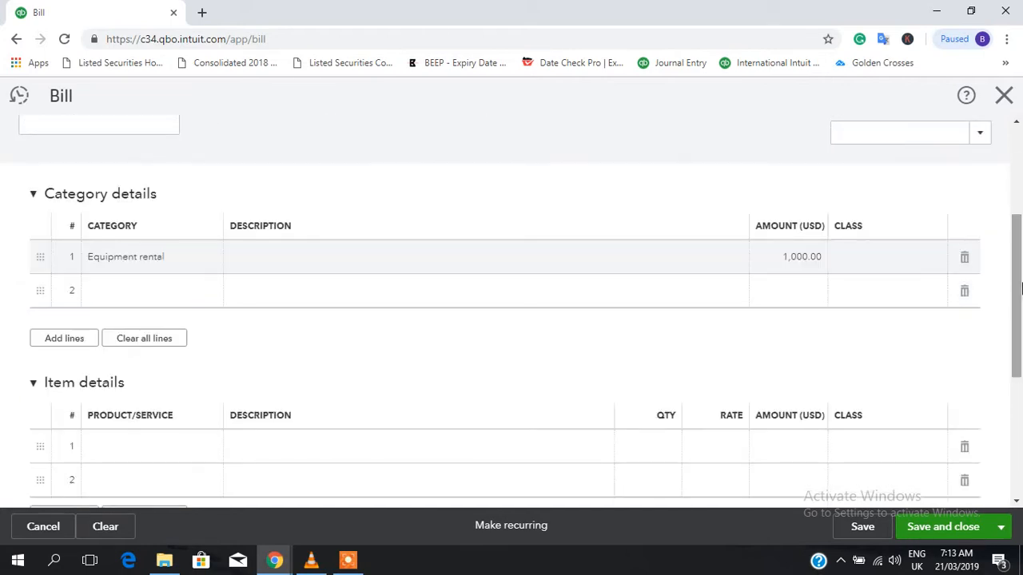
pyautogui.click(860, 529)
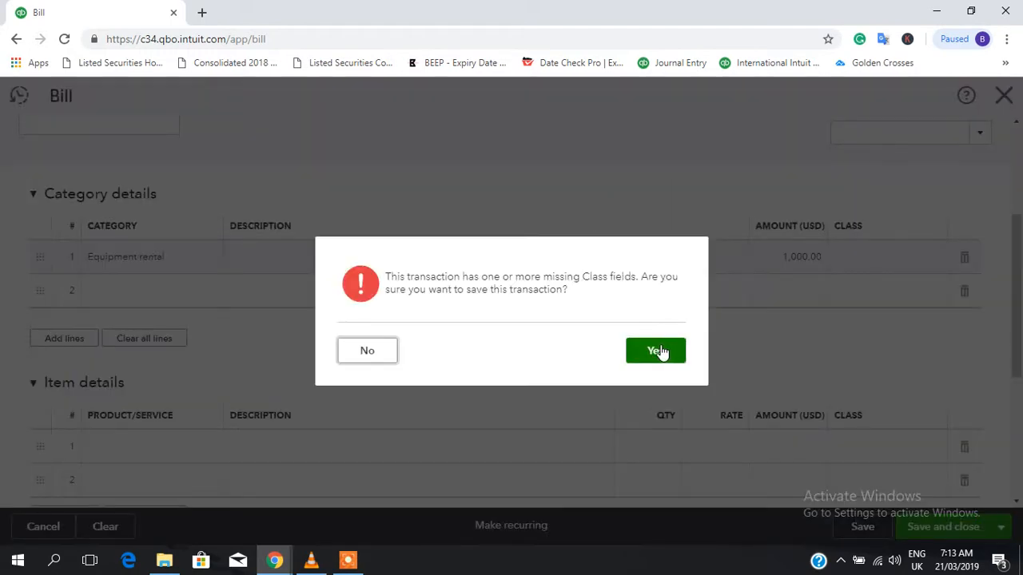
pyautogui.click(373, 356)
pyautogui.click(896, 254)
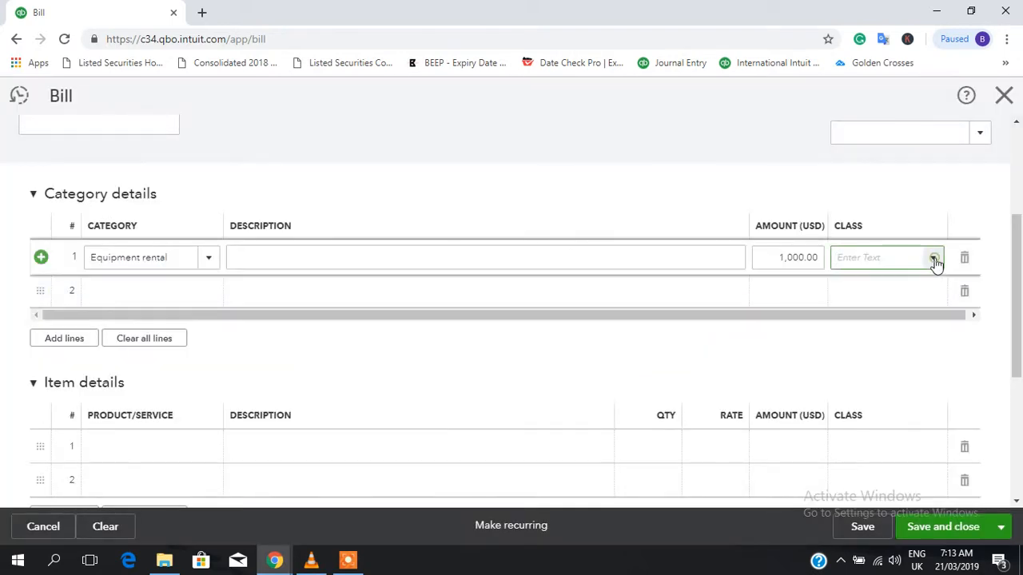
pyautogui.click(934, 261)
pyautogui.click(879, 370)
pyautogui.click(865, 531)
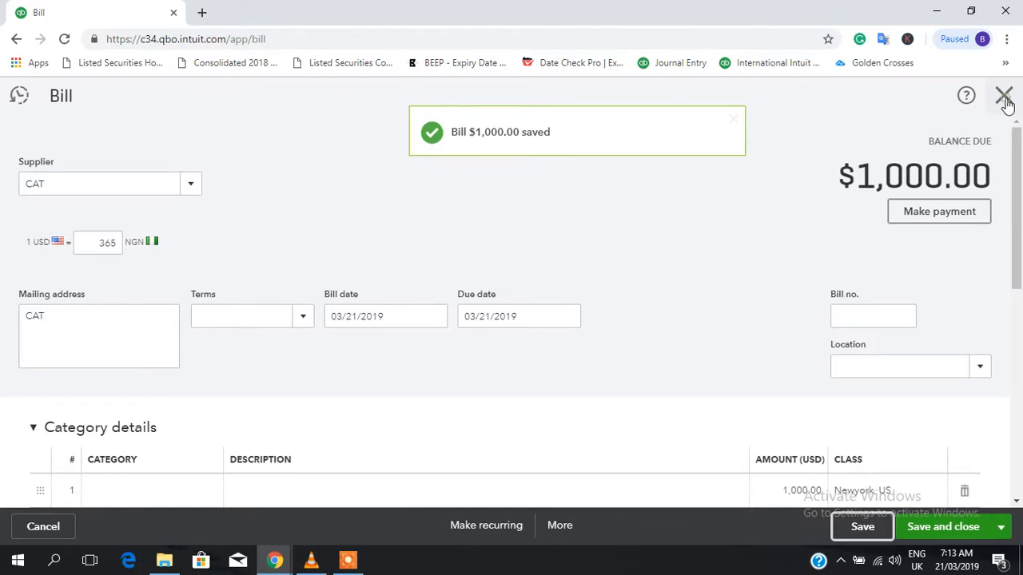
pyautogui.click(1005, 97)
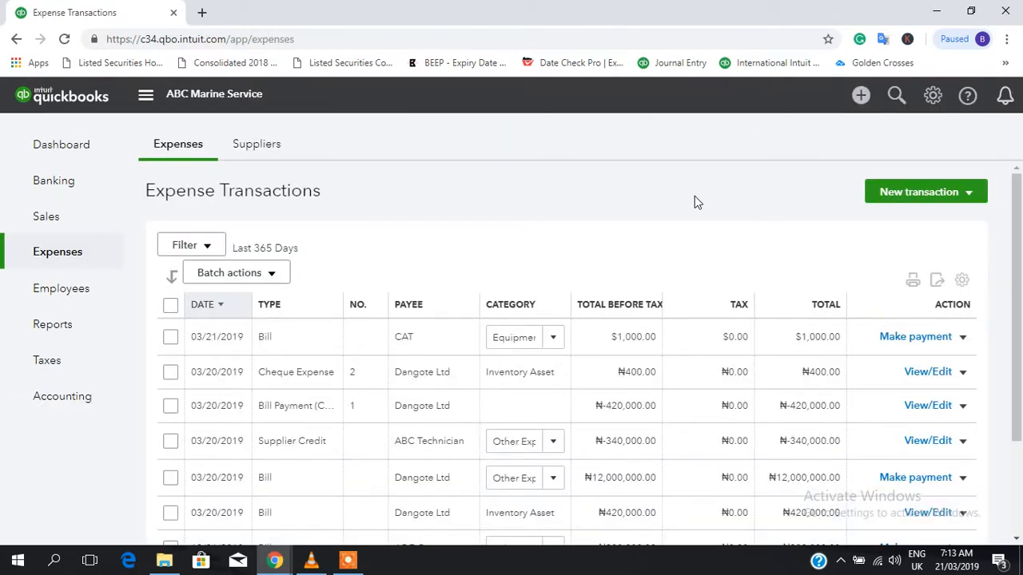
# Start paying bills and show the open bills in USD United States Dollar.
pyautogui.click(853, 105)
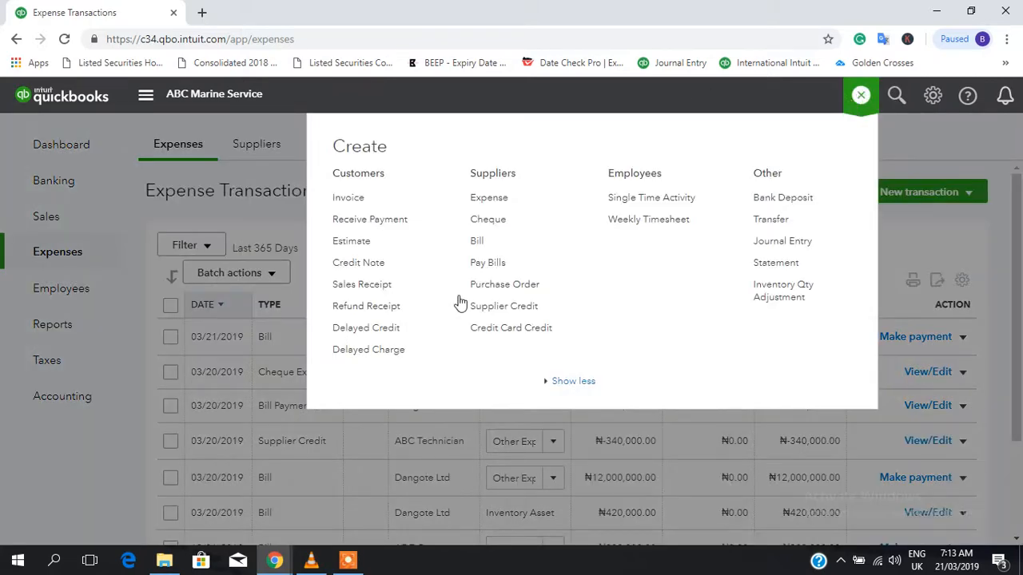
pyautogui.click(489, 268)
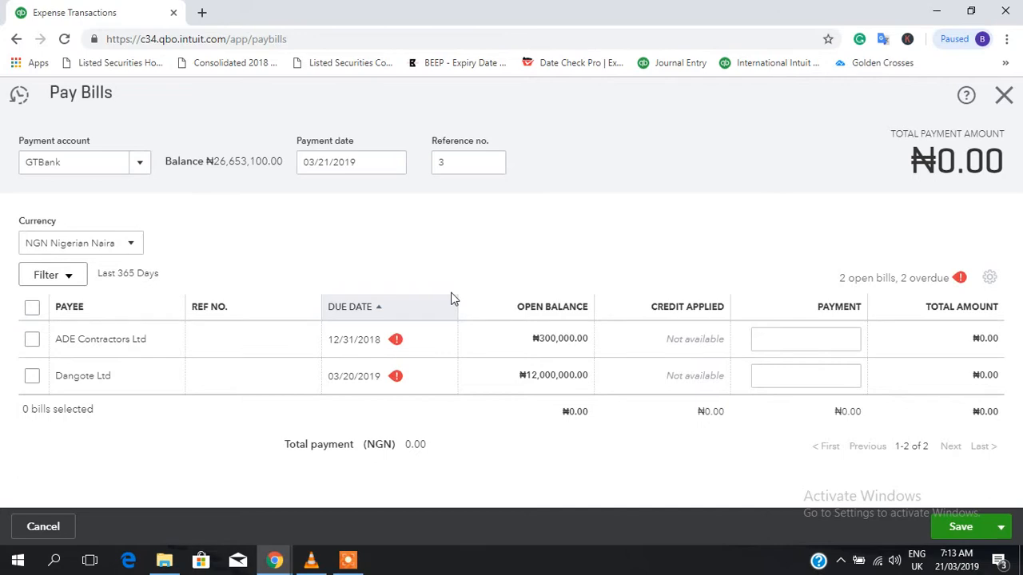
pyautogui.click(132, 246)
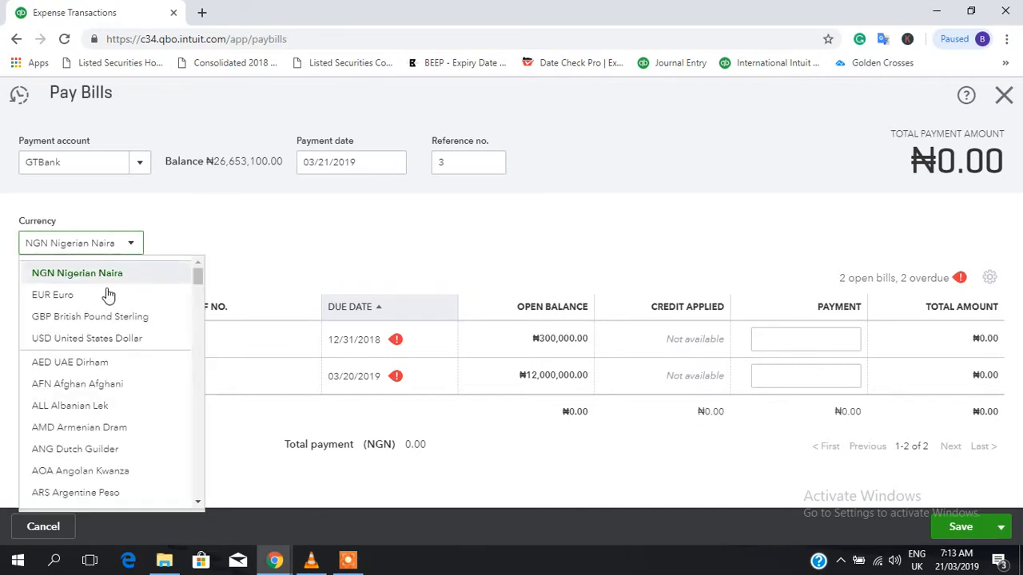
pyautogui.click(337, 249)
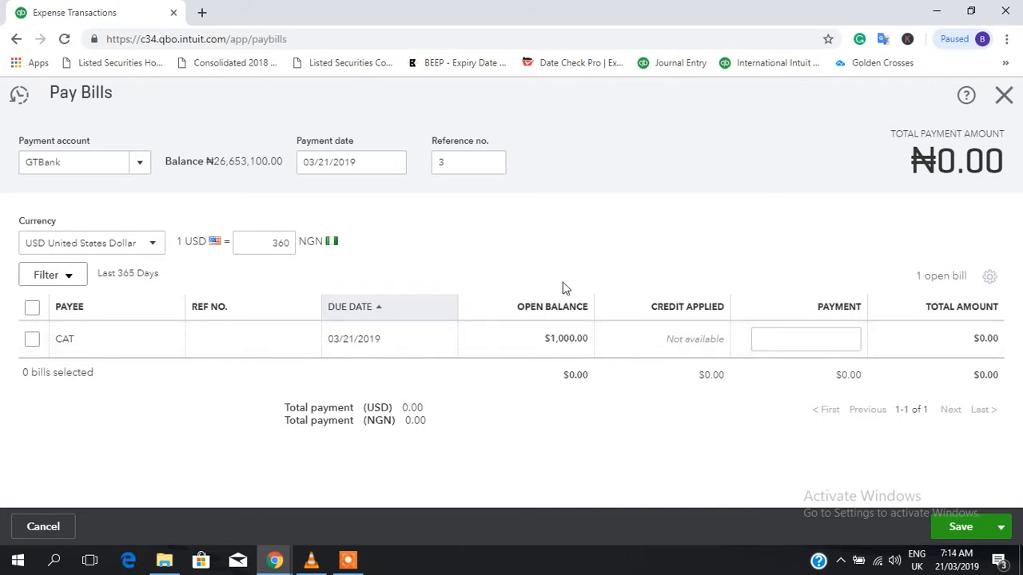
pyautogui.click(546, 313)
# Set the exchange rate for the bill payment to 370 NGN per USD.
pyautogui.click(290, 243)
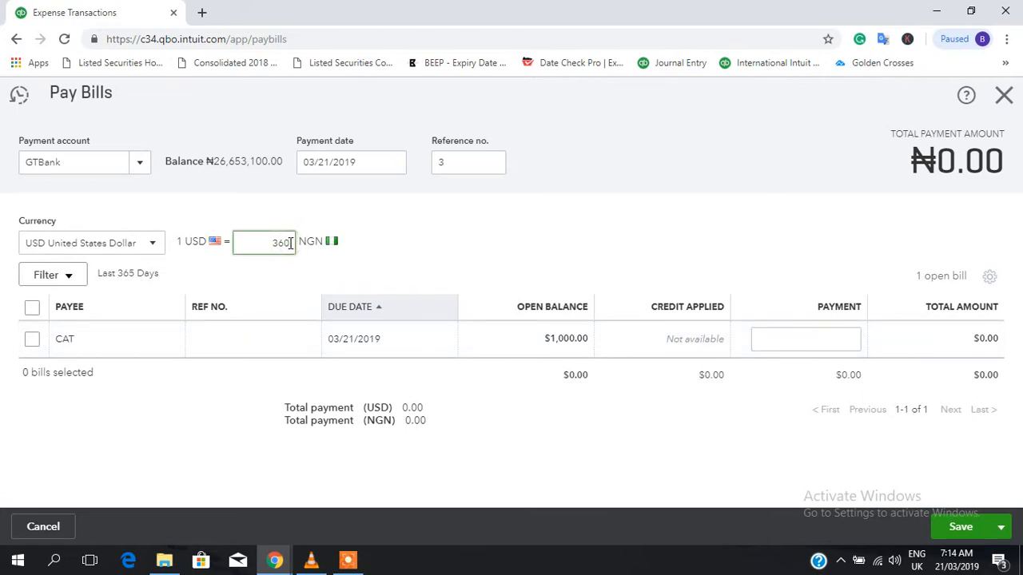
pyautogui.press('BackSpace')
pyautogui.press('BackSpace')
pyautogui.write('50')
pyautogui.press('BackSpace')
pyautogui.press('BackSpace')
pyautogui.write('0')
pyautogui.click(380, 240)
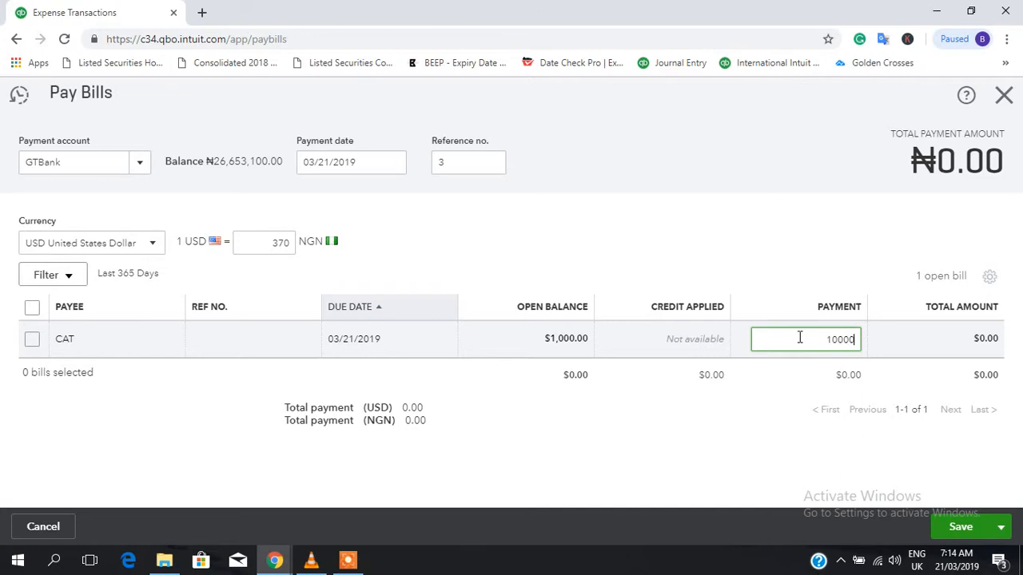
# Set the payment against the CAT bill to 1,000 USD.
pyautogui.click(468, 164)
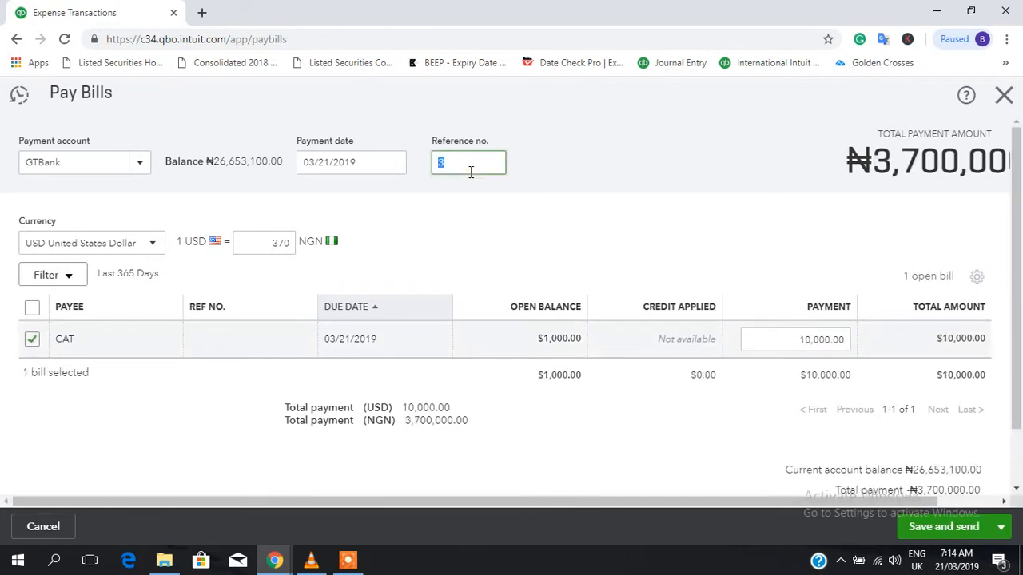
pyautogui.click(713, 273)
pyautogui.click(805, 334)
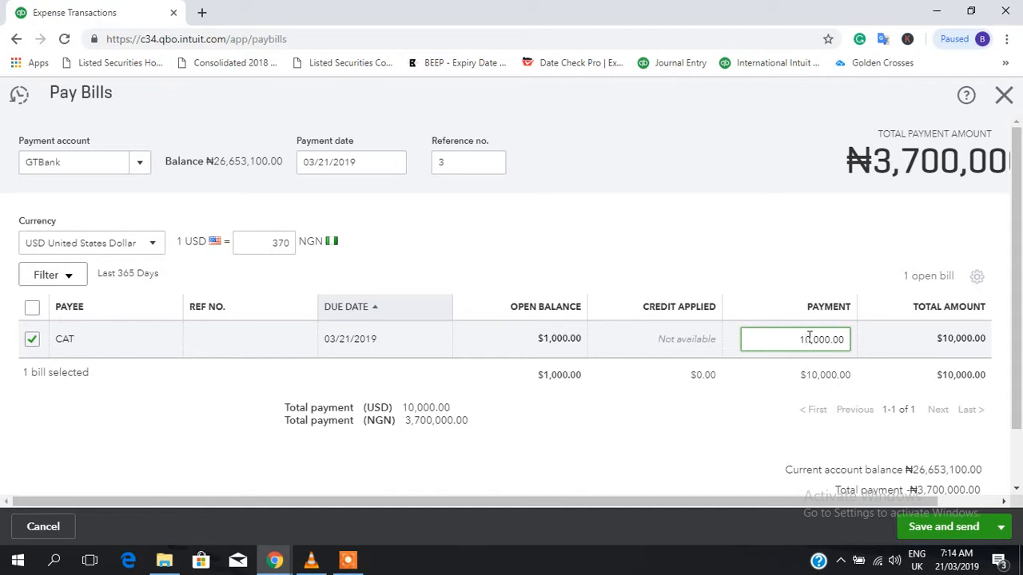
pyautogui.press('Delete')
pyautogui.click(779, 338)
pyautogui.click(542, 234)
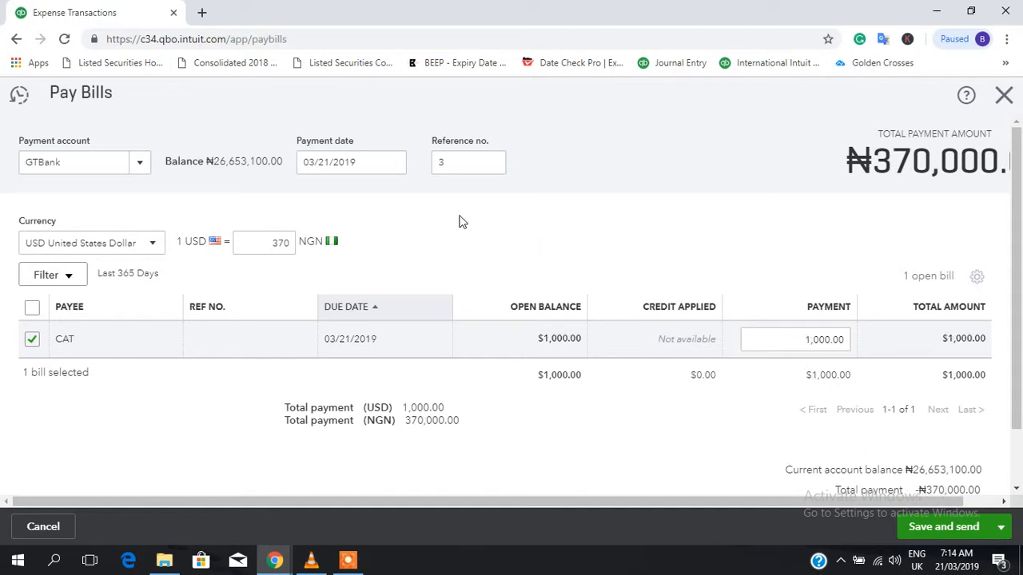
# Choose the USD account Bank of America as the payment account, save the bill payment and close the form.
pyautogui.click(394, 164)
pyautogui.click(139, 167)
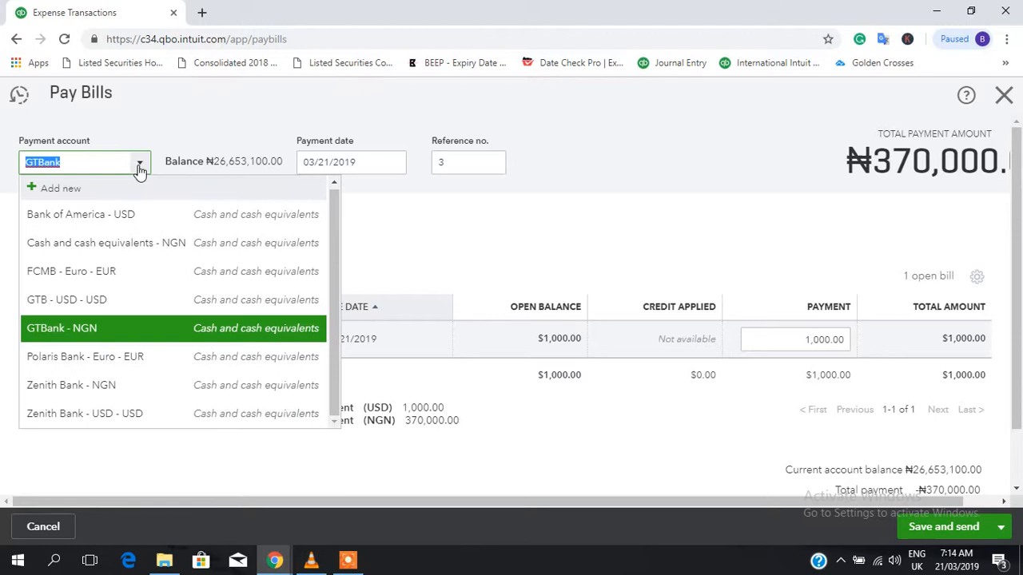
pyautogui.click(122, 217)
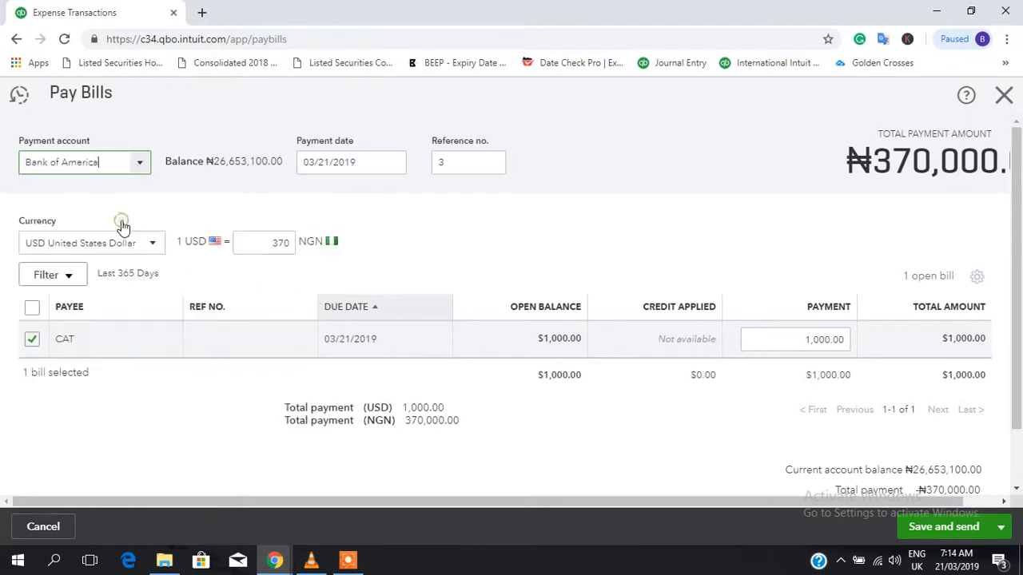
pyautogui.click(507, 219)
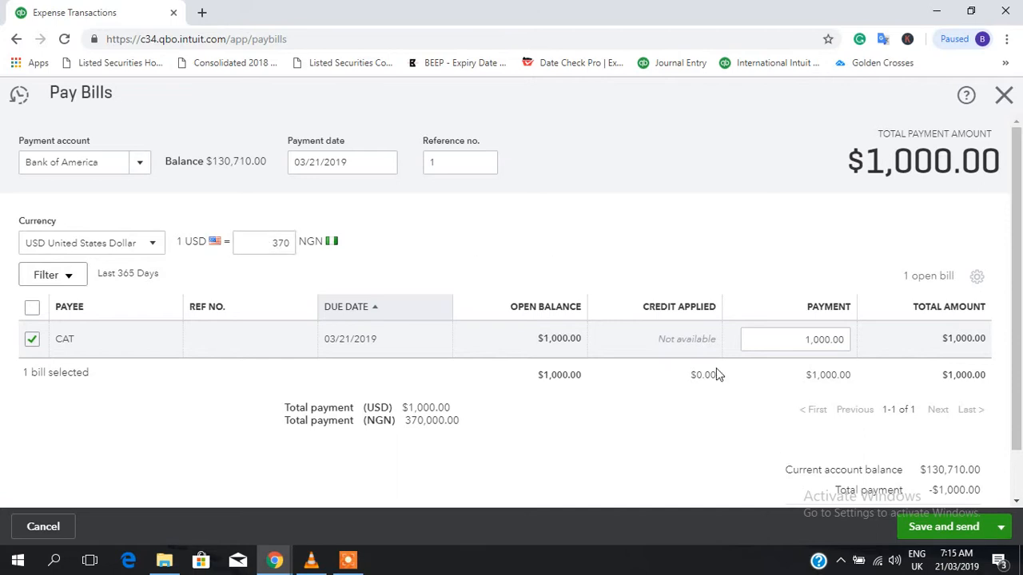
pyautogui.click(1002, 528)
pyautogui.click(921, 454)
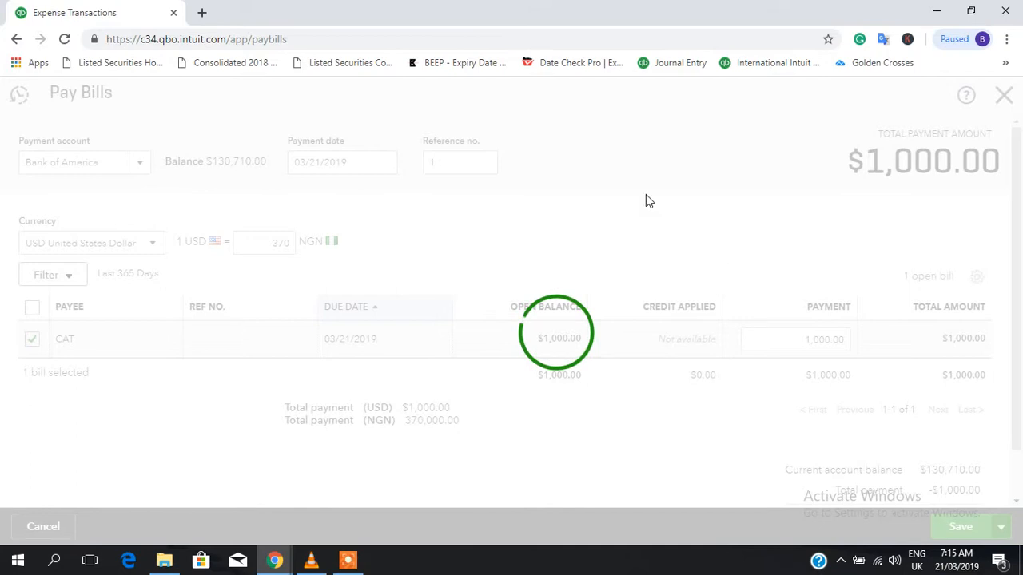
pyautogui.click(1006, 96)
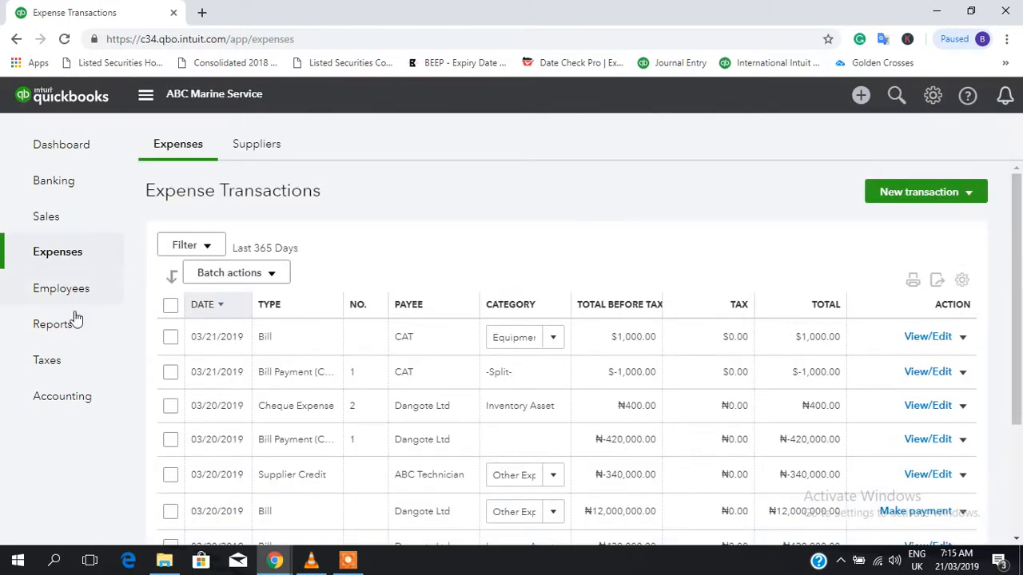
# Open the Profit and Loss report and examine its expense and exchange gain or loss lines.
pyautogui.click(68, 326)
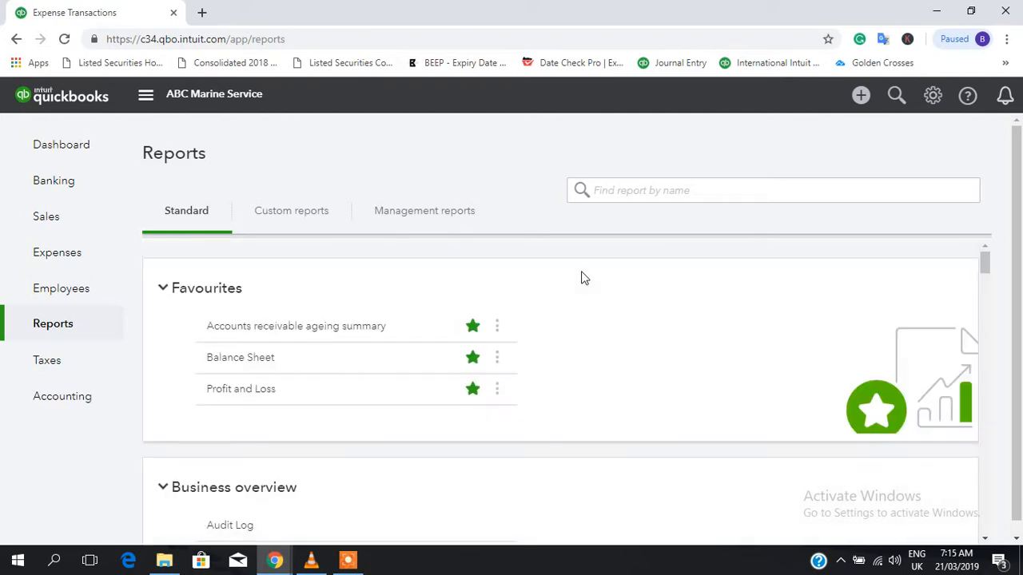
pyautogui.click(235, 390)
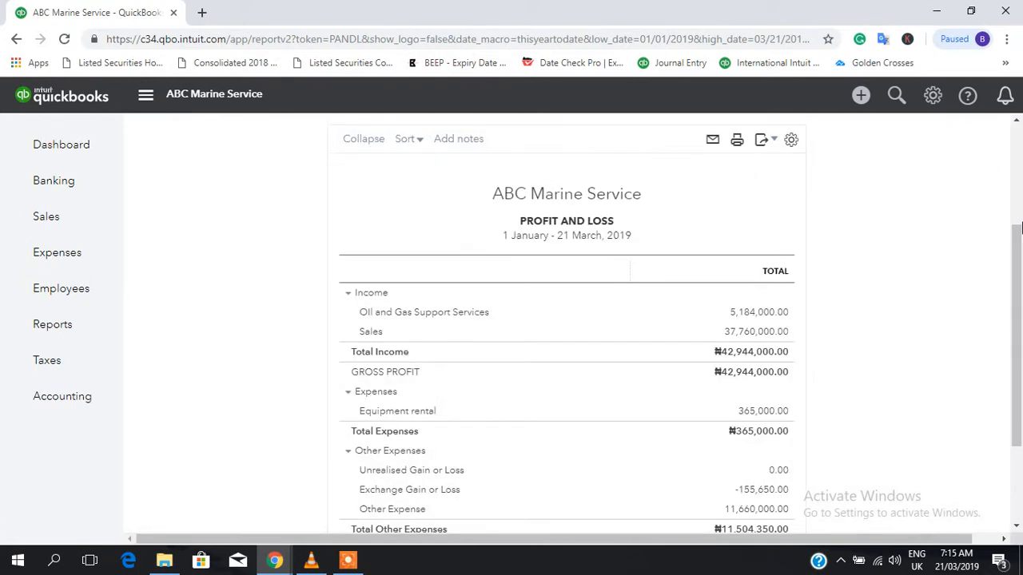
pyautogui.moveTo(1017, 236); pyautogui.dragTo(1017, 299)
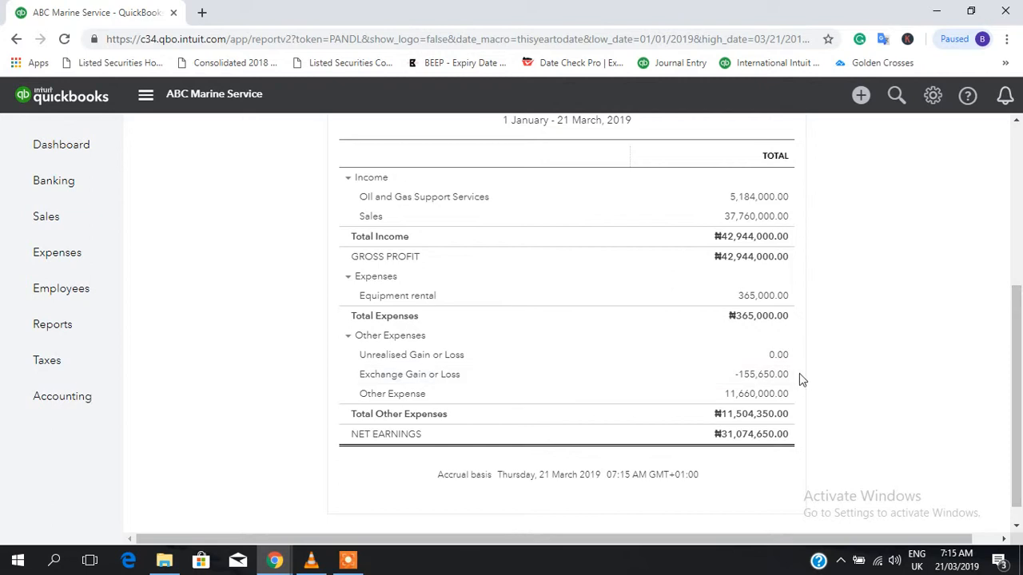
# Drill into the Exchange Gain or Loss amount and examine the transactions behind it.
pyautogui.click(763, 378)
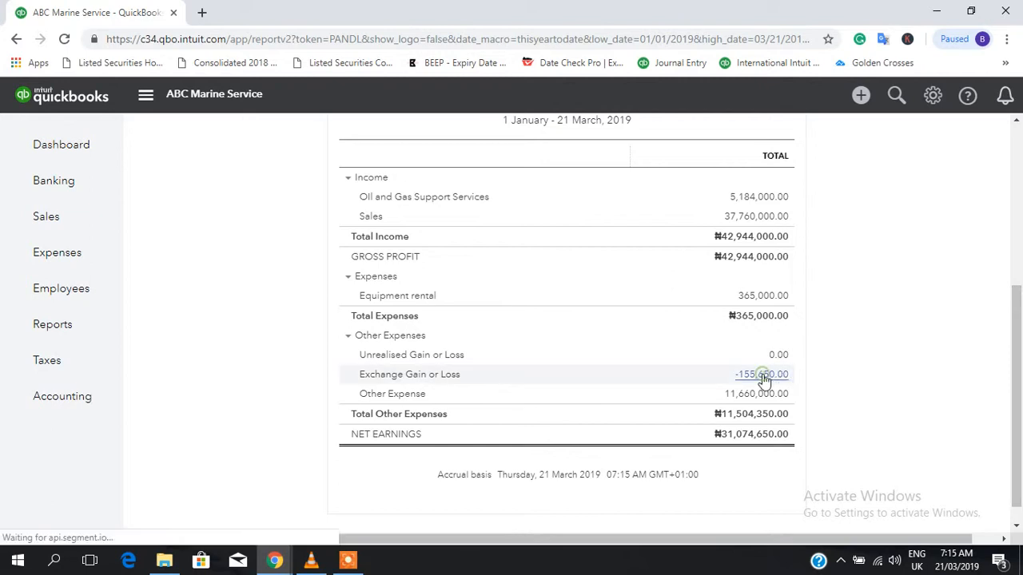
pyautogui.doubleClick(757, 381)
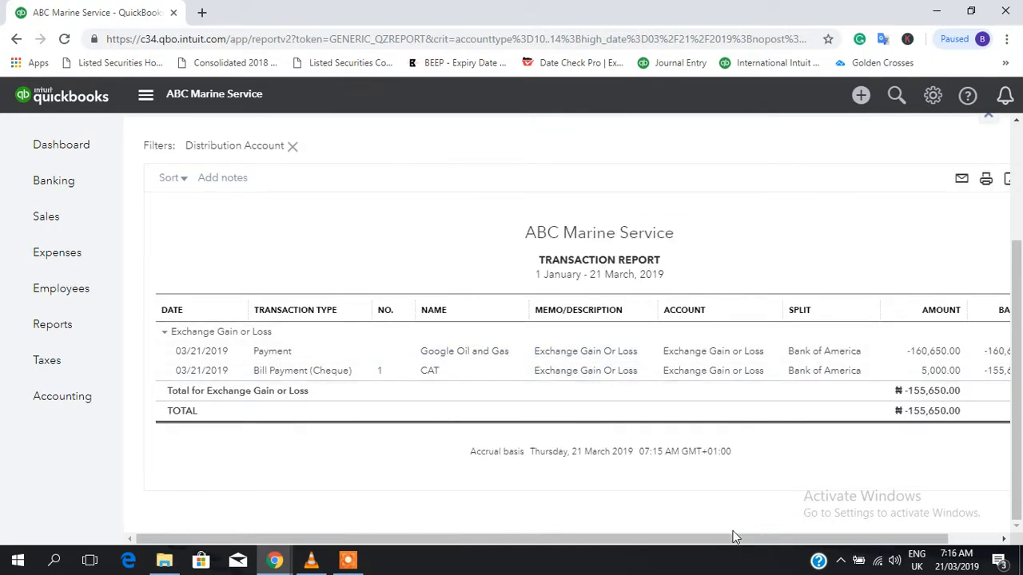
pyautogui.moveTo(753, 543); pyautogui.dragTo(766, 543)
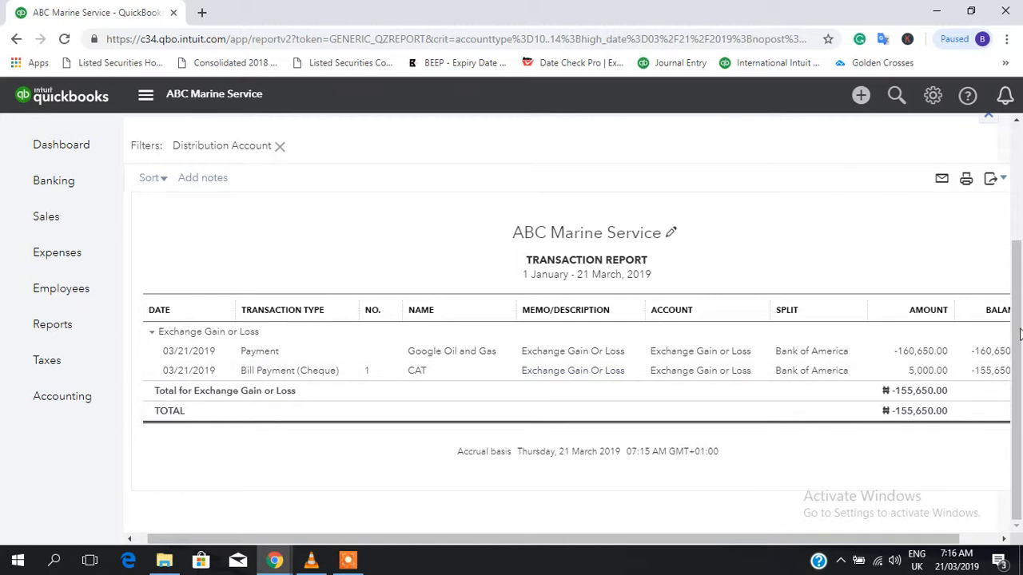
pyautogui.scroll(3, 1022, 240)
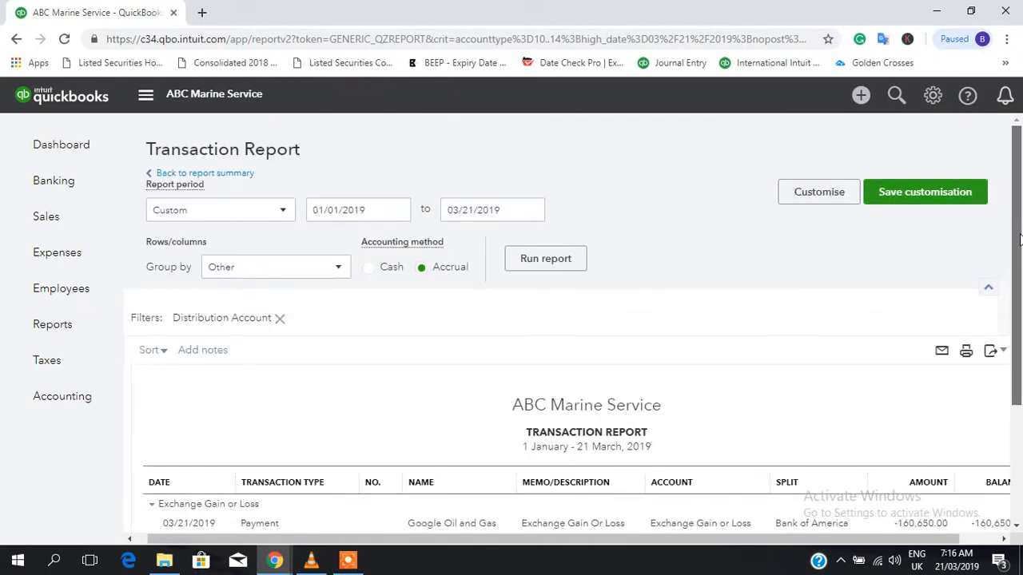
pyautogui.scroll(-2, 1021, 240)
pyautogui.scroll(1, 1021, 240)
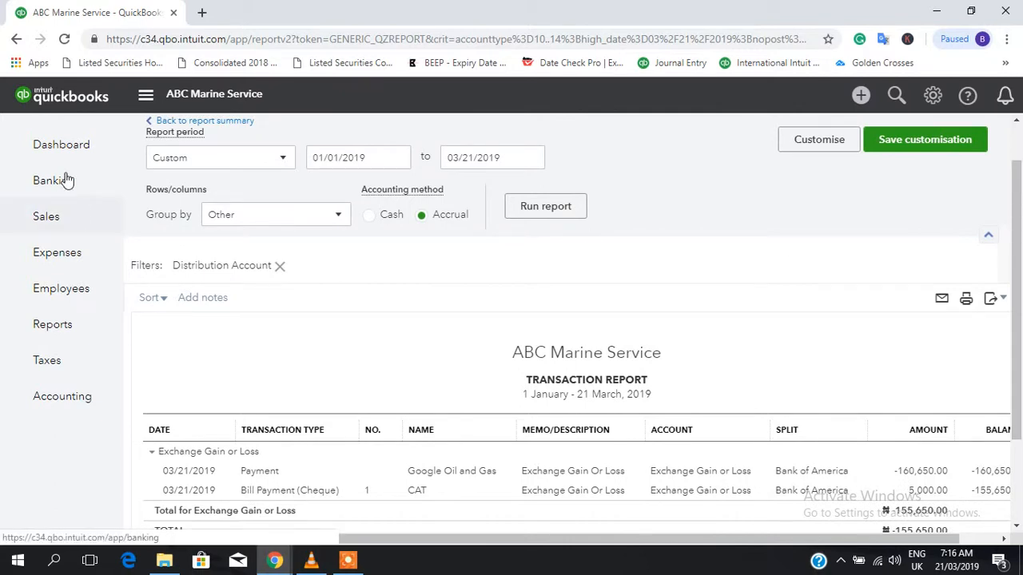
pyautogui.moveTo(70, 179)
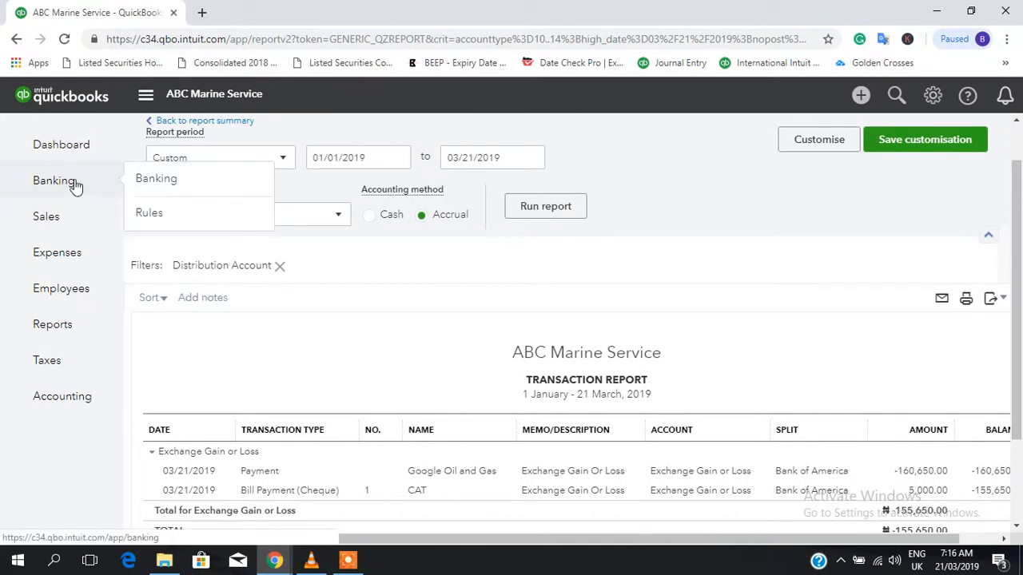
pyautogui.click(861, 98)
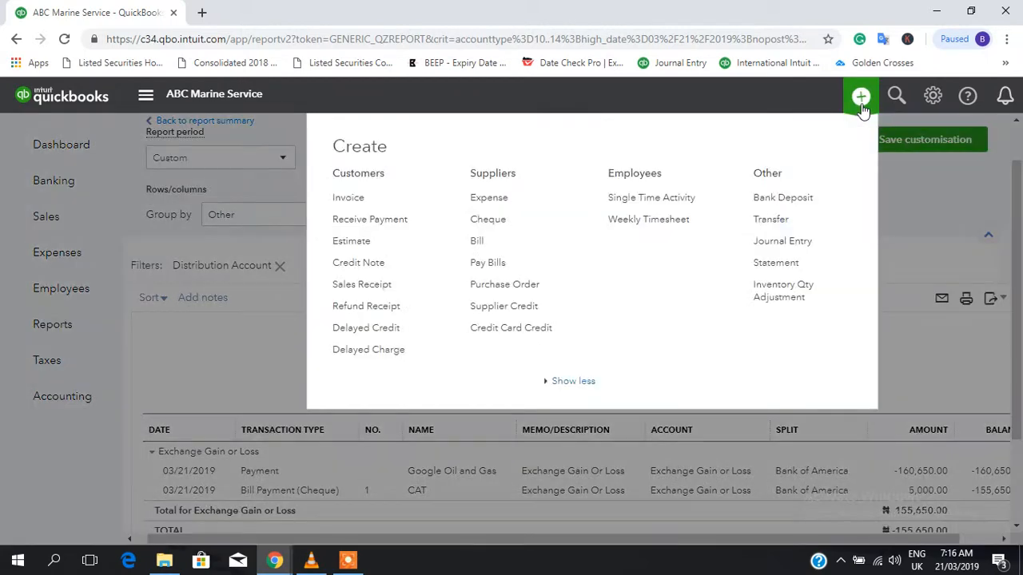
pyautogui.click(900, 201)
# Open the currencies list and save a custom exchange rate of 375 NGN for the United States Dollar.
pyautogui.click(933, 96)
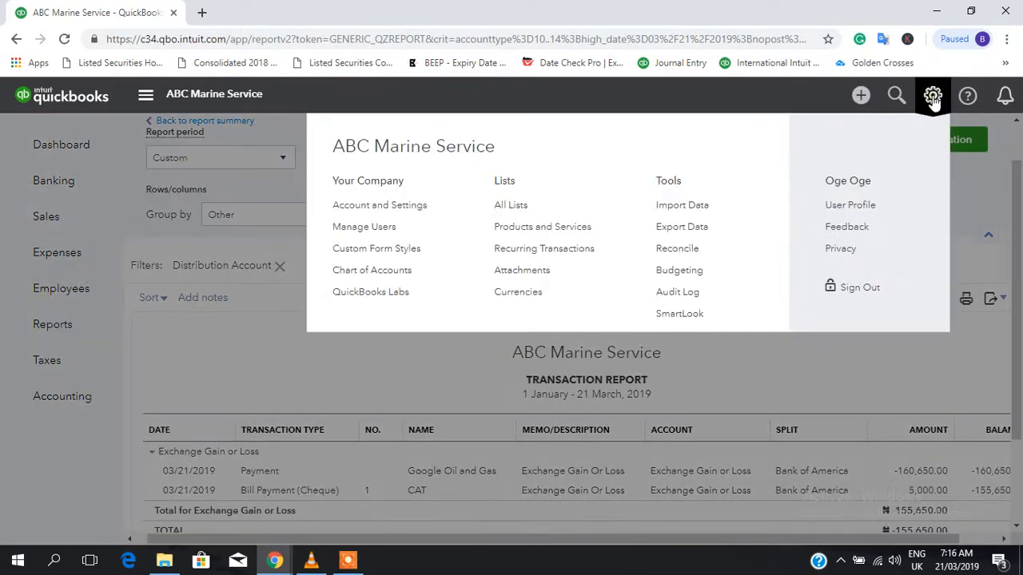
pyautogui.click(526, 292)
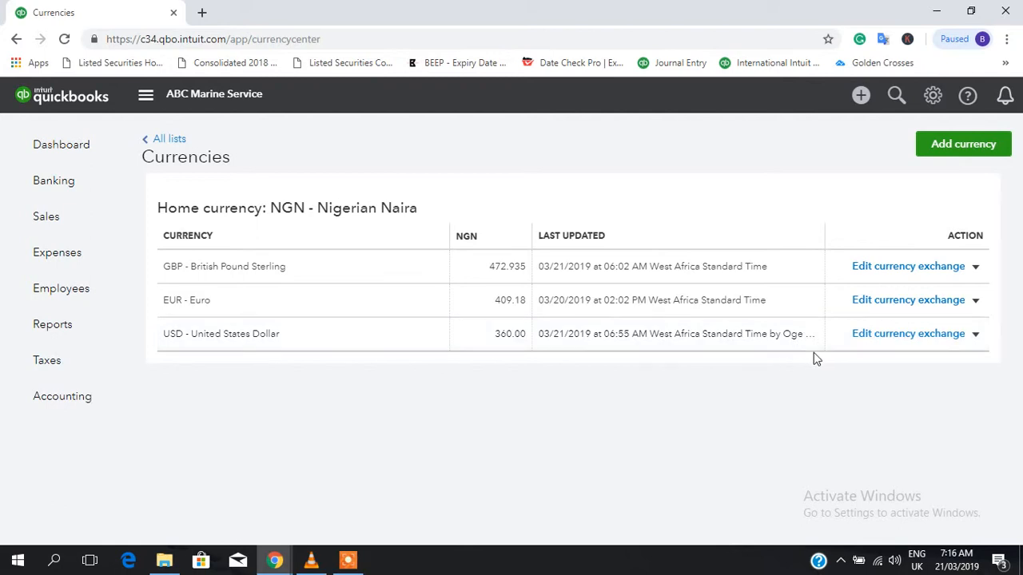
pyautogui.click(886, 336)
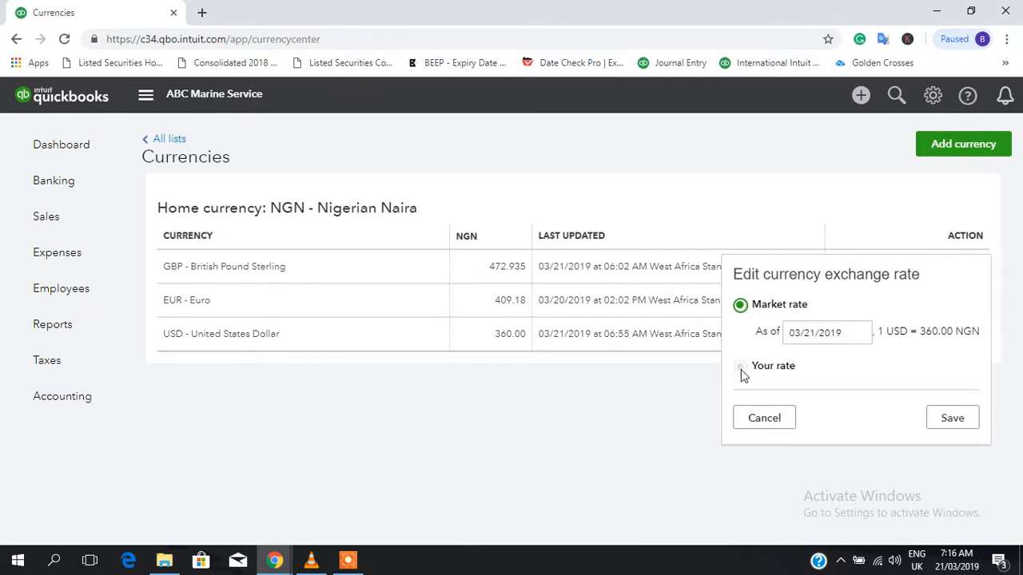
pyautogui.click(742, 369)
pyautogui.click(811, 366)
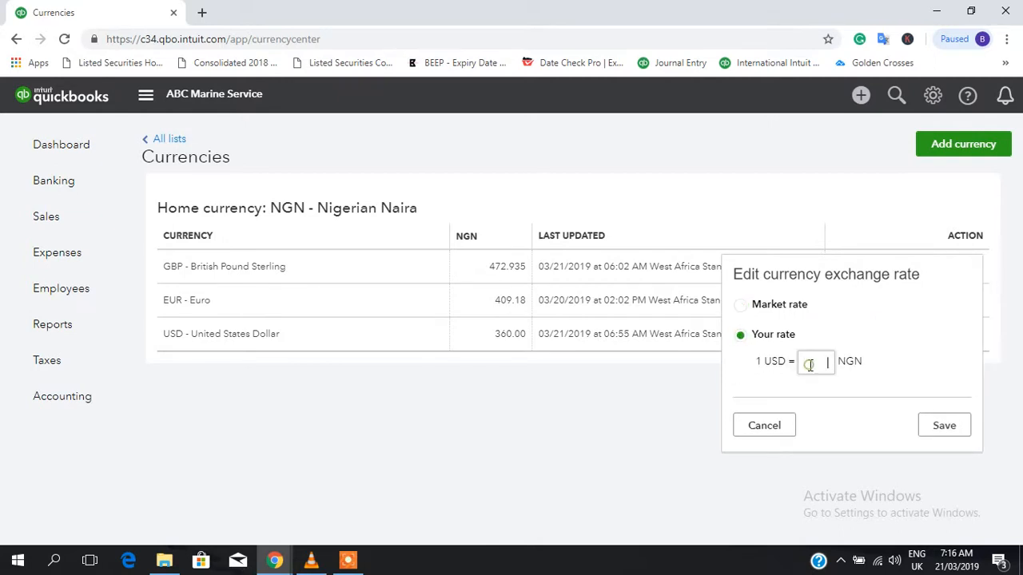
pyautogui.write('375')
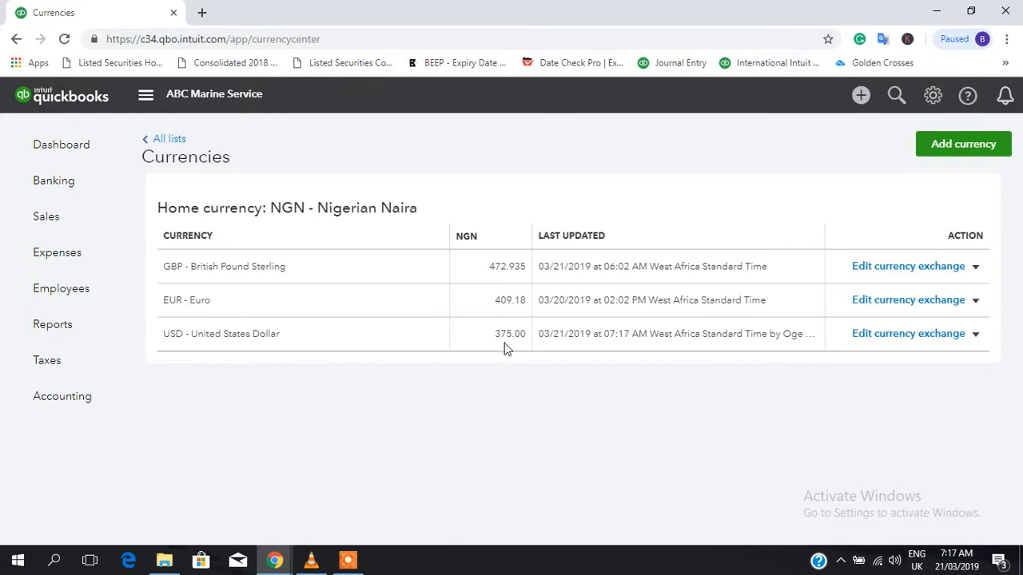
# Reopen the year-to-date Profit and Loss report and check the Unrealised Gain or Loss amount under Other Expenses.
pyautogui.click(78, 329)
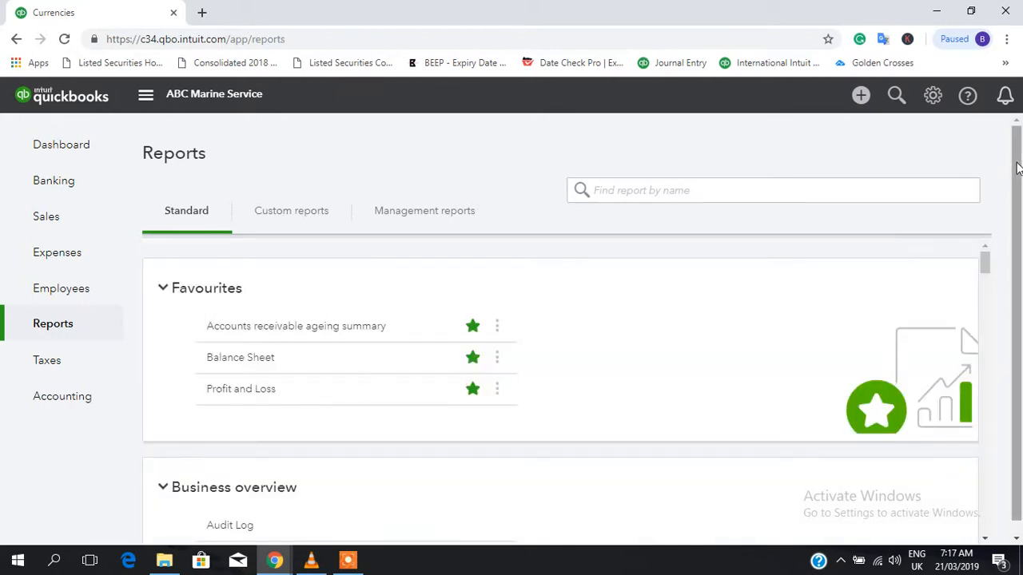
pyautogui.click(235, 390)
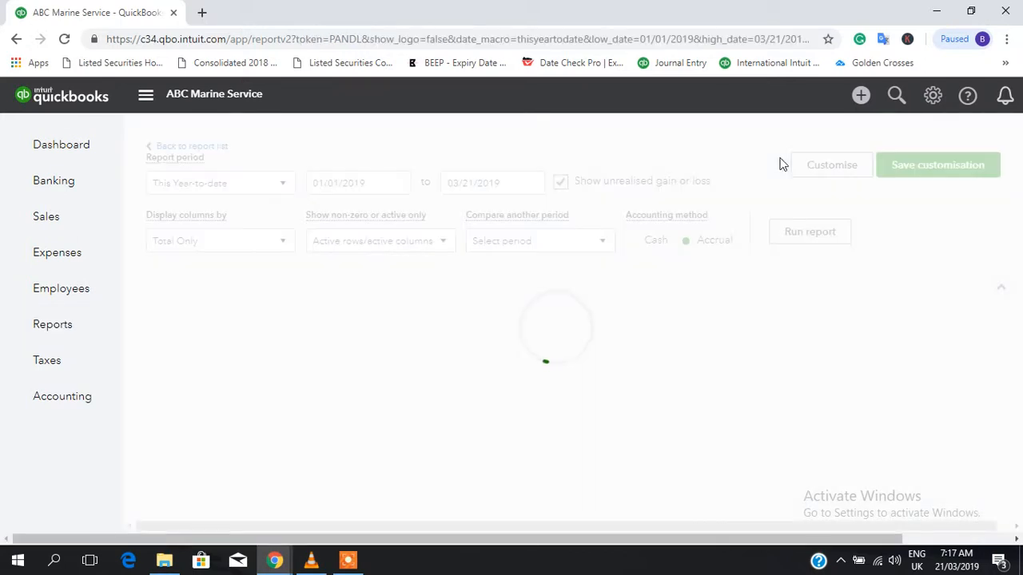
pyautogui.scroll(-4, 791, 170)
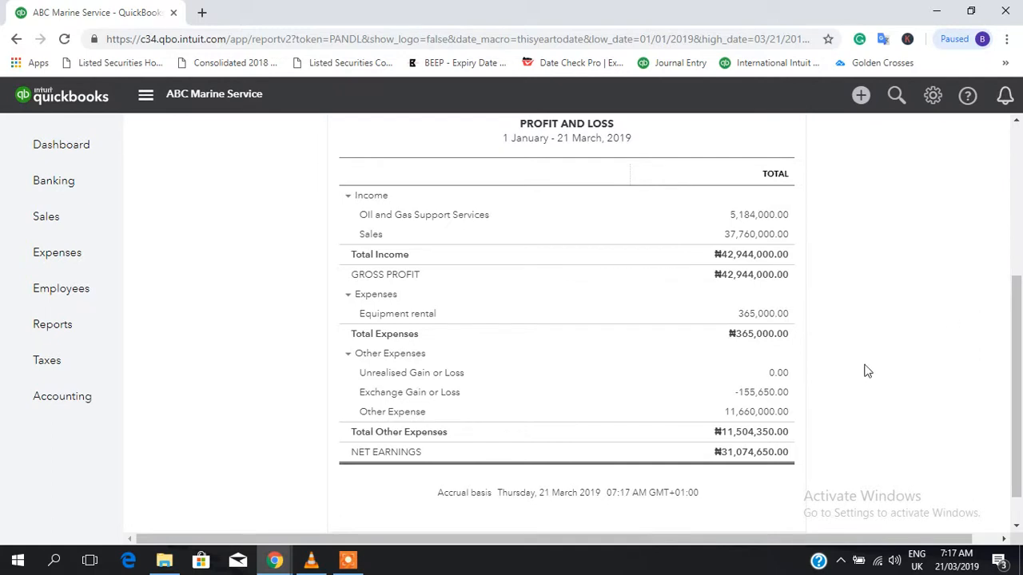
pyautogui.click(778, 374)
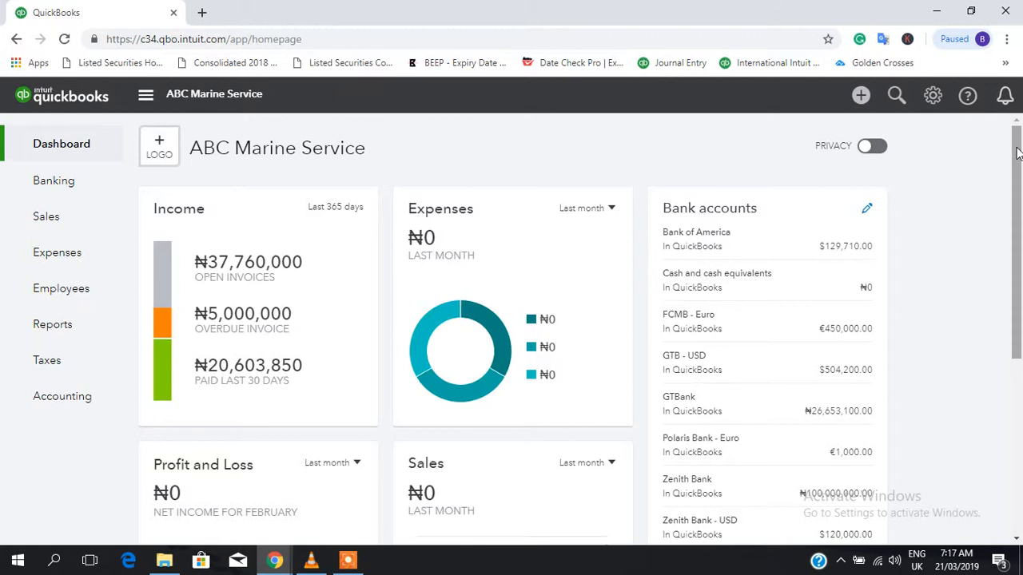
# Open the Balance Sheet report, examine the accounts receivable and foreign currency bank balances in naira, and return to the dashboard.
pyautogui.moveTo(1018, 153)
pyautogui.mouseDown()
pyautogui.moveTo(1018, 180)
pyautogui.moveTo(1018, 138)
pyautogui.mouseUp()
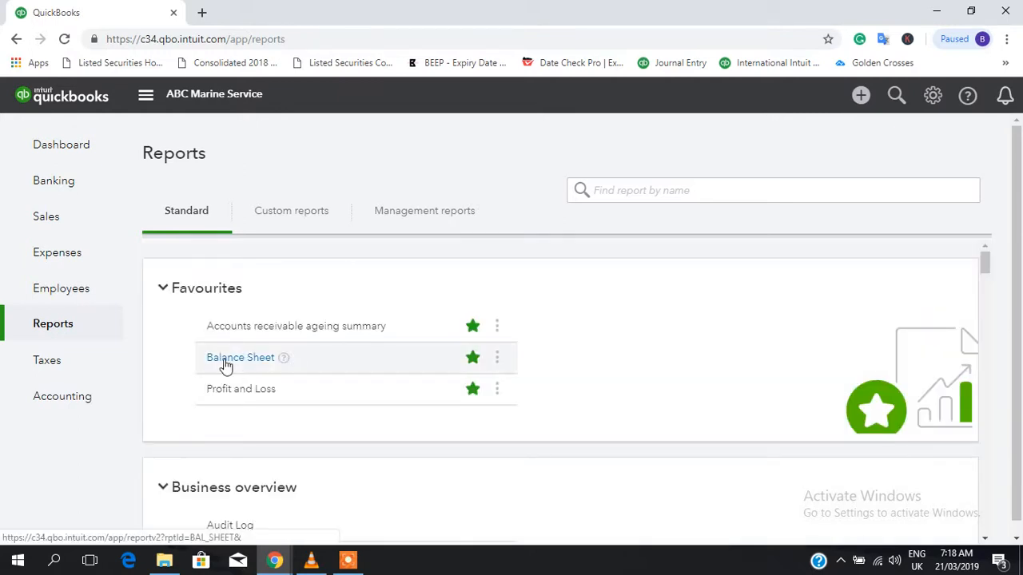
pyautogui.click(225, 362)
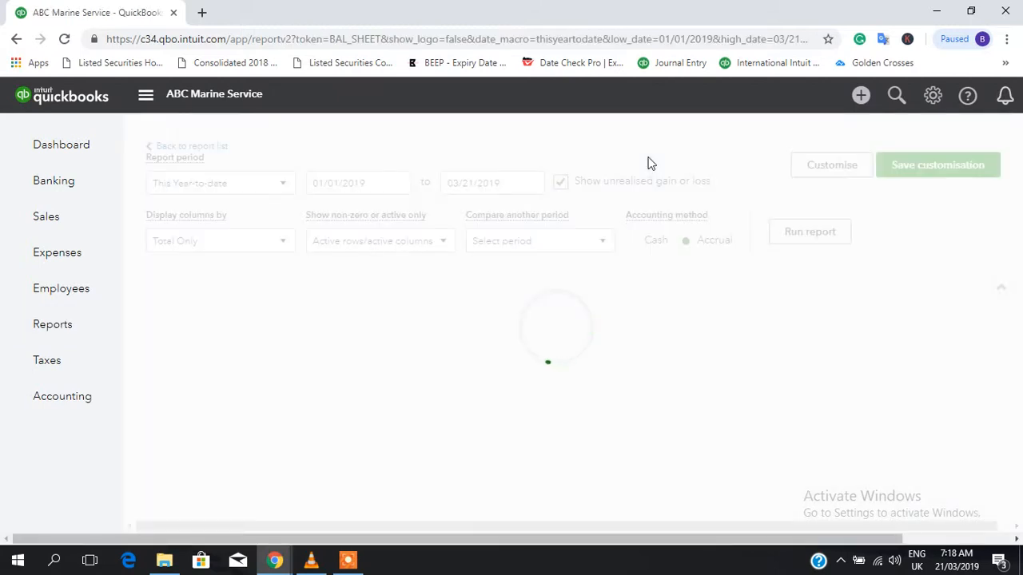
pyautogui.scroll(-2, 1019, 213)
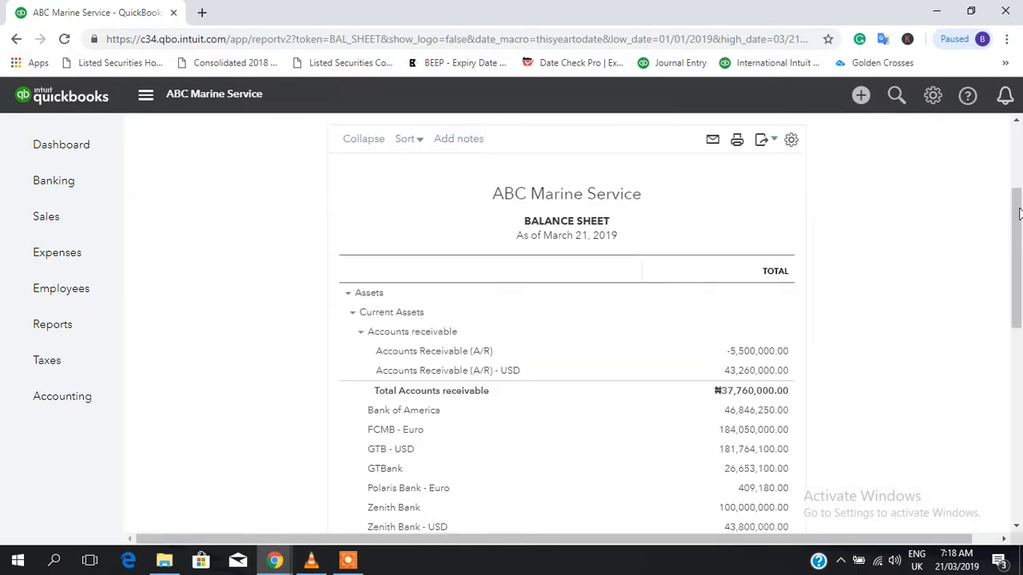
pyautogui.moveTo(1019, 213); pyautogui.dragTo(1019, 267)
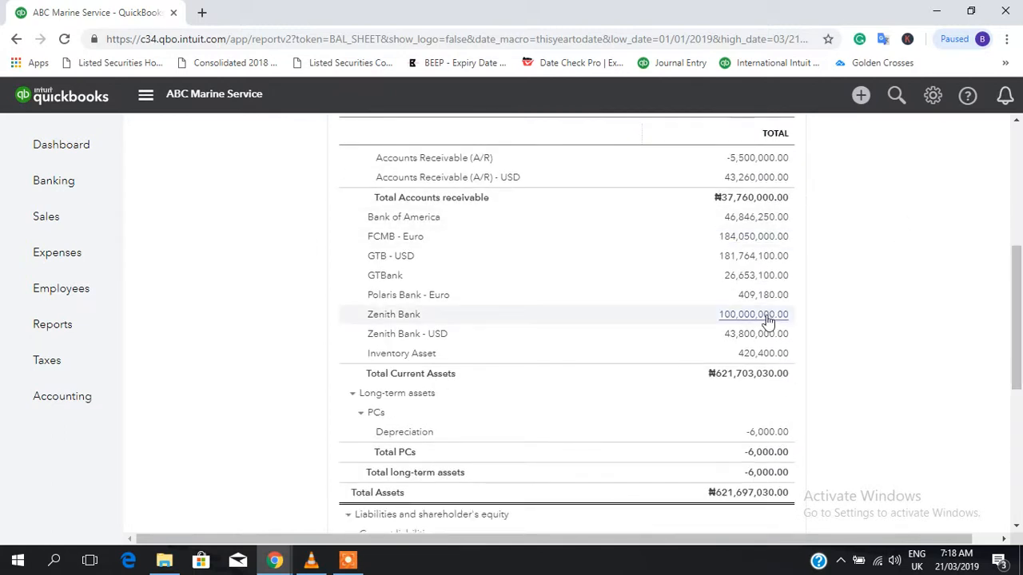
pyautogui.scroll(2, 751, 312)
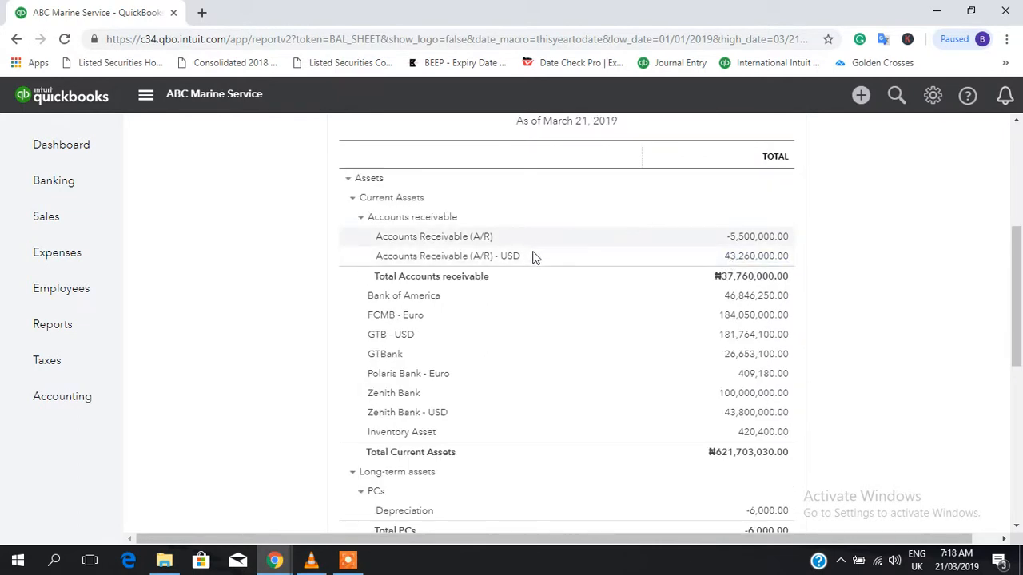
pyautogui.moveTo(1018, 240); pyautogui.dragTo(1020, 135)
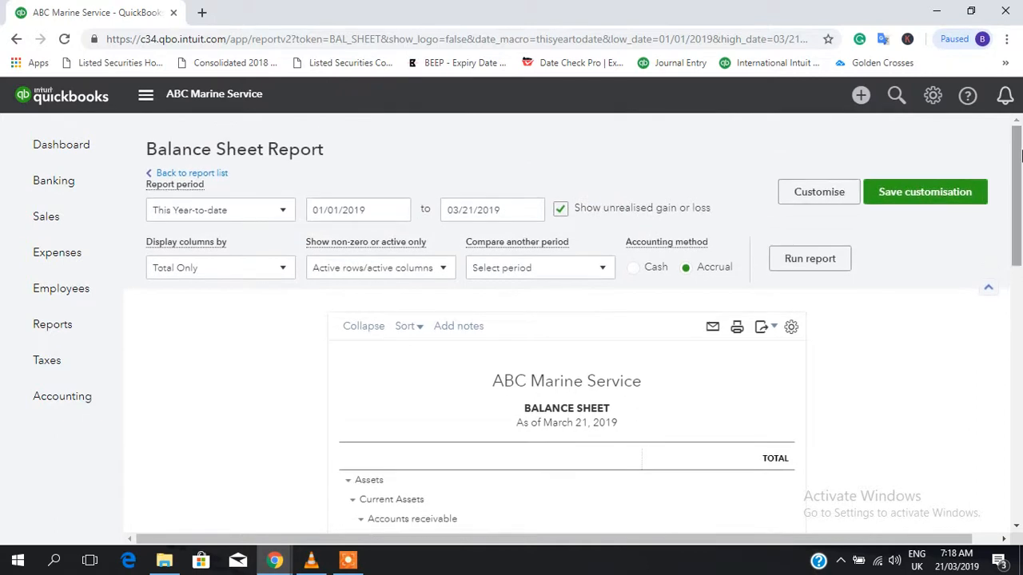
pyautogui.click(56, 152)
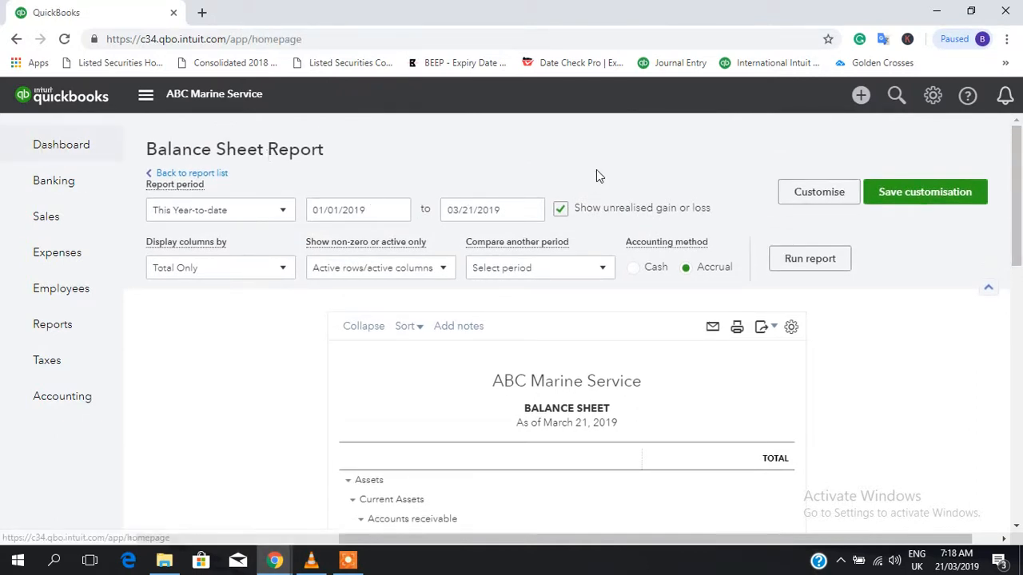
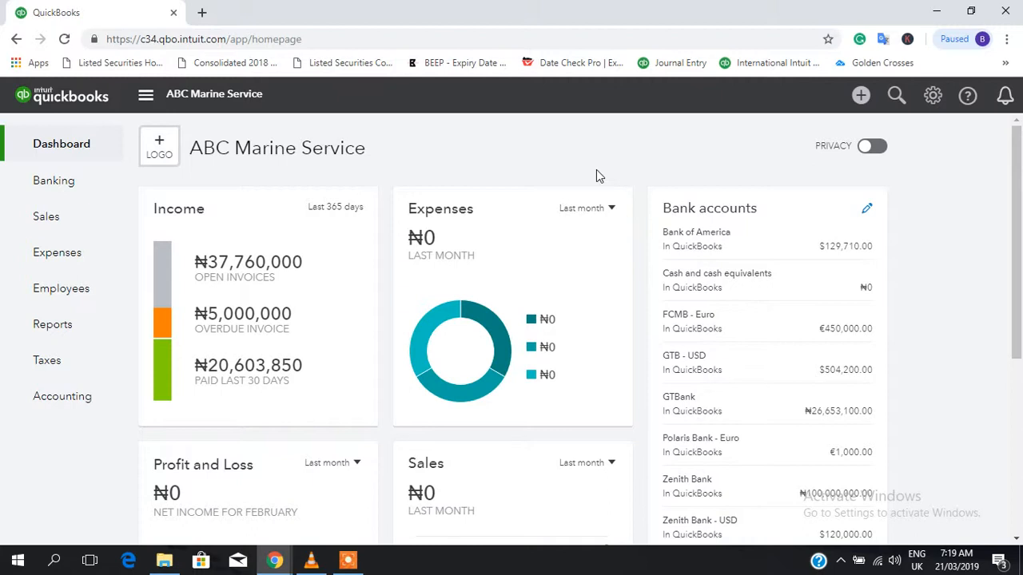
pyautogui.click(347, 561)
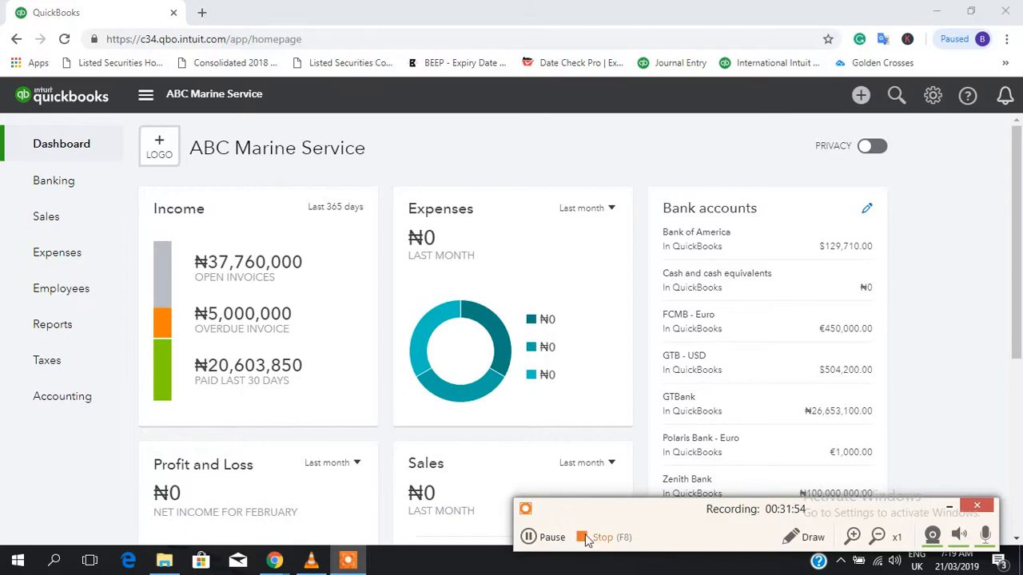